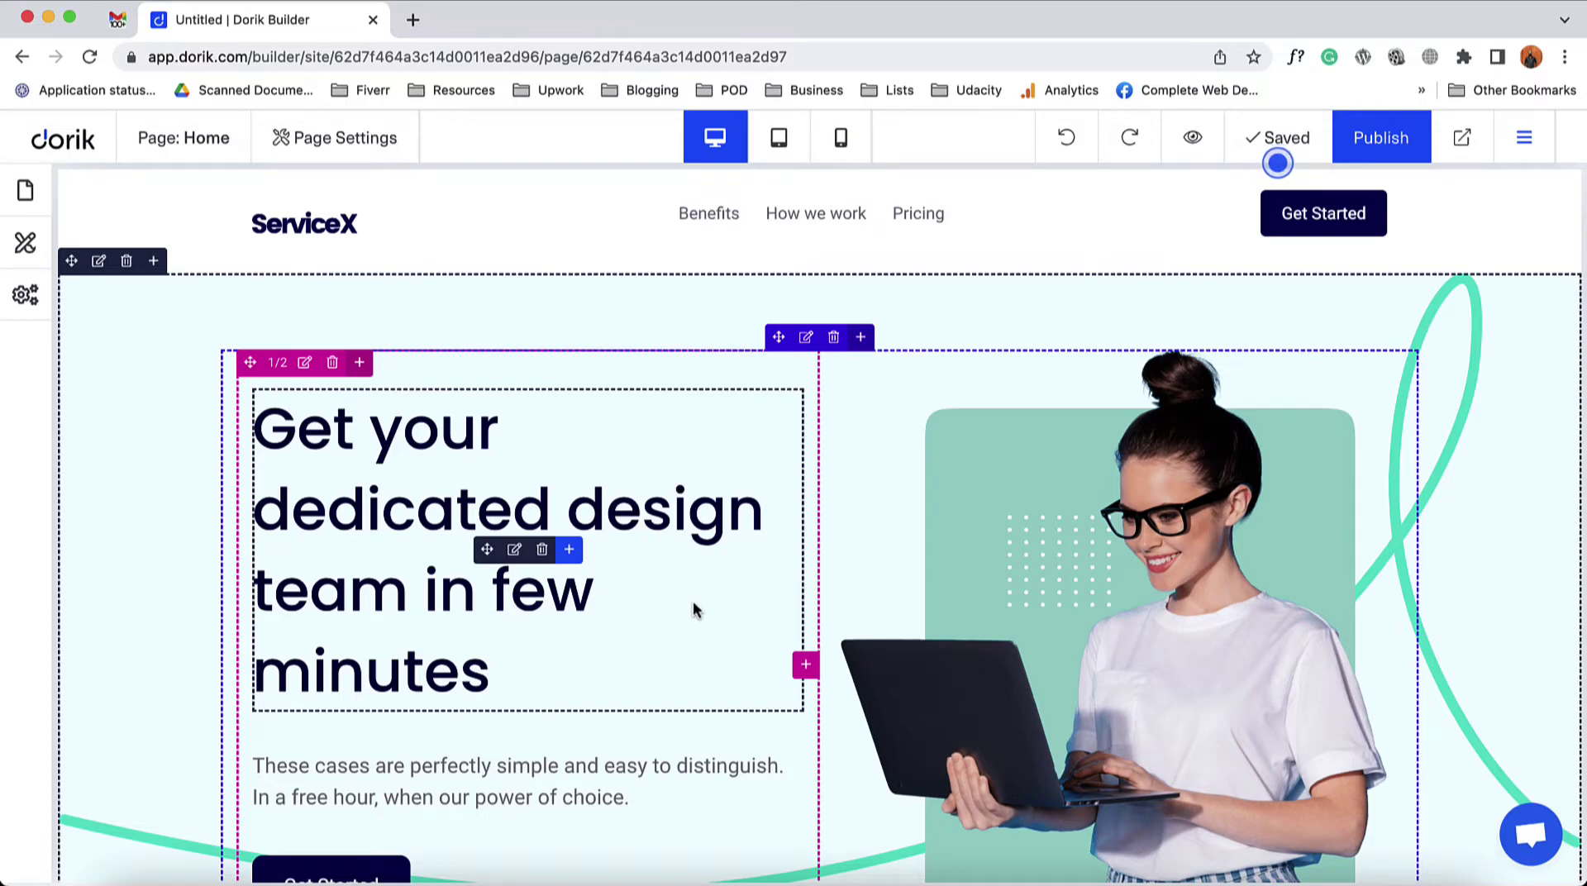
# Scroll the hero, then open and dismiss the hero section's options menu.
pyautogui.scroll(-3, 693, 602)
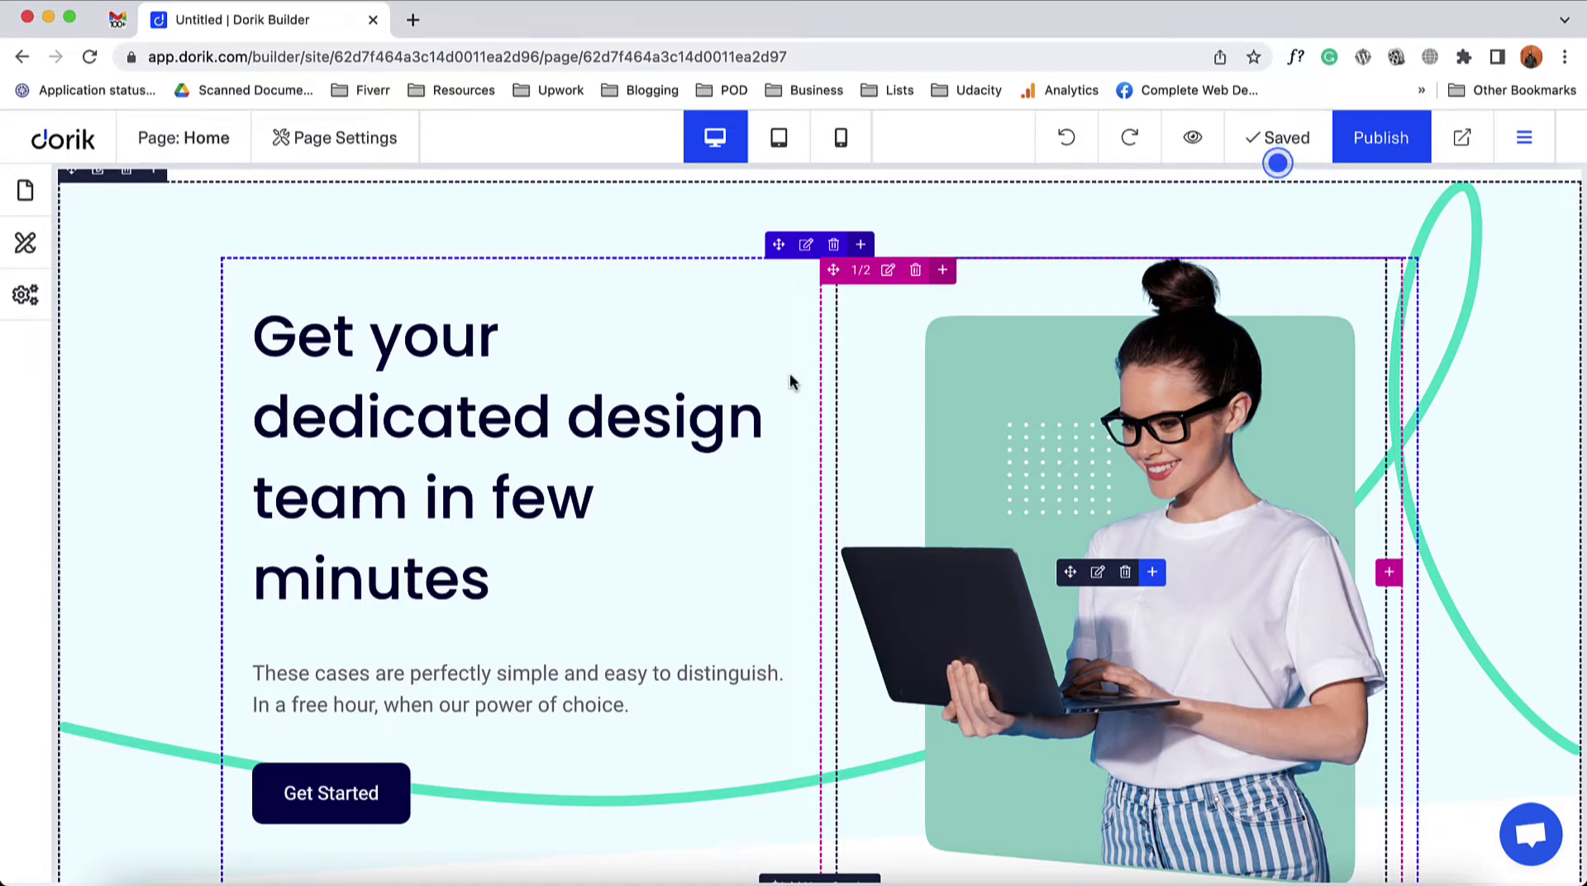
pyautogui.scroll(1, 529, 478)
pyautogui.scroll(2, 529, 478)
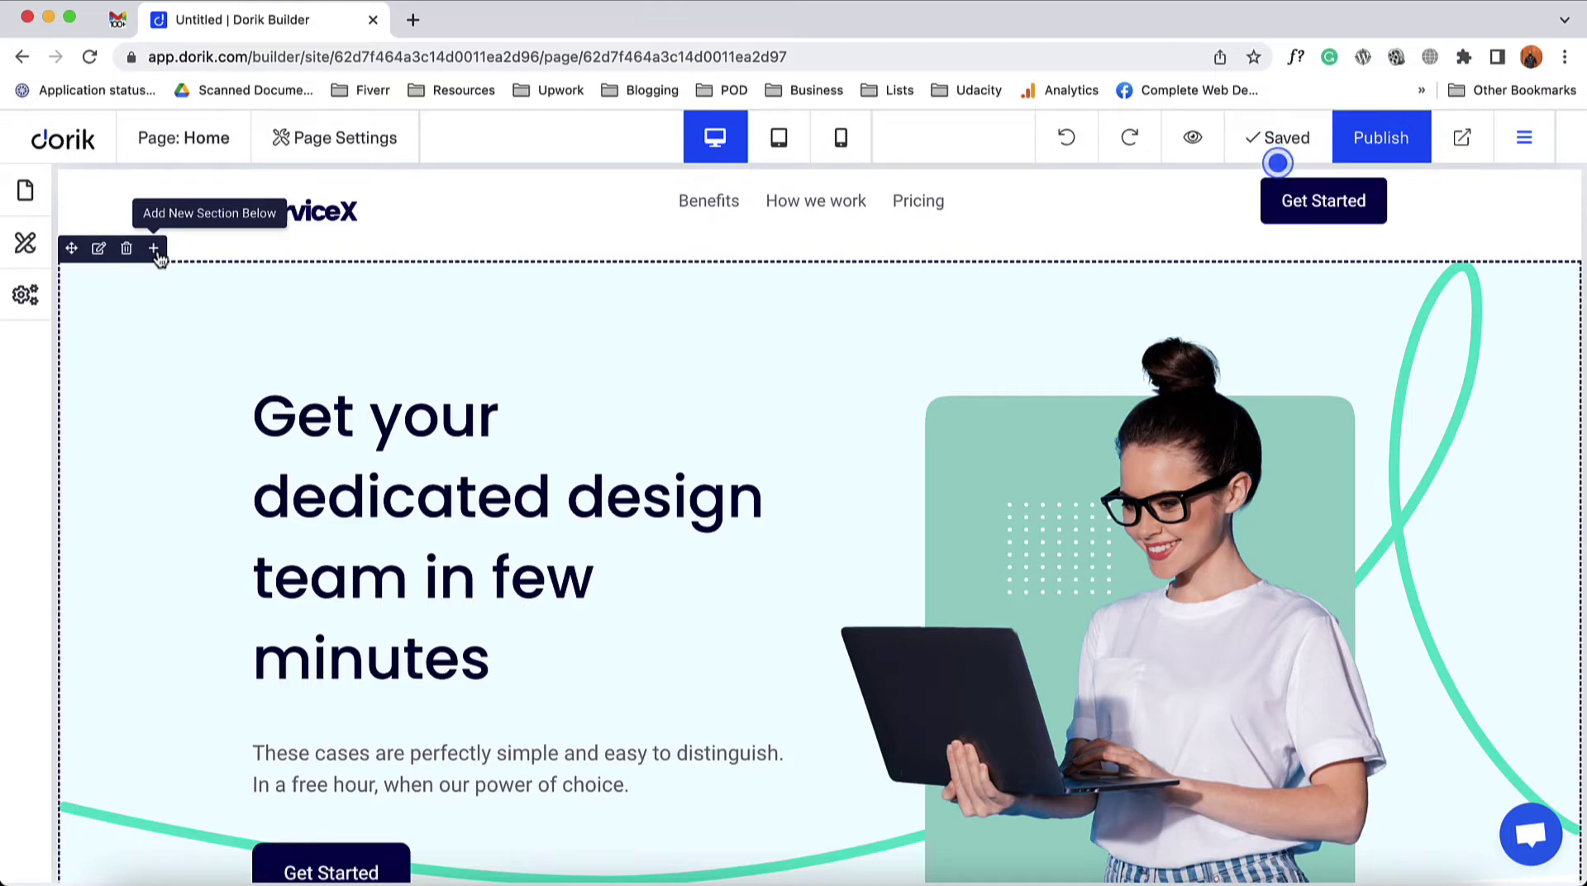
pyautogui.rightClick(116, 258)
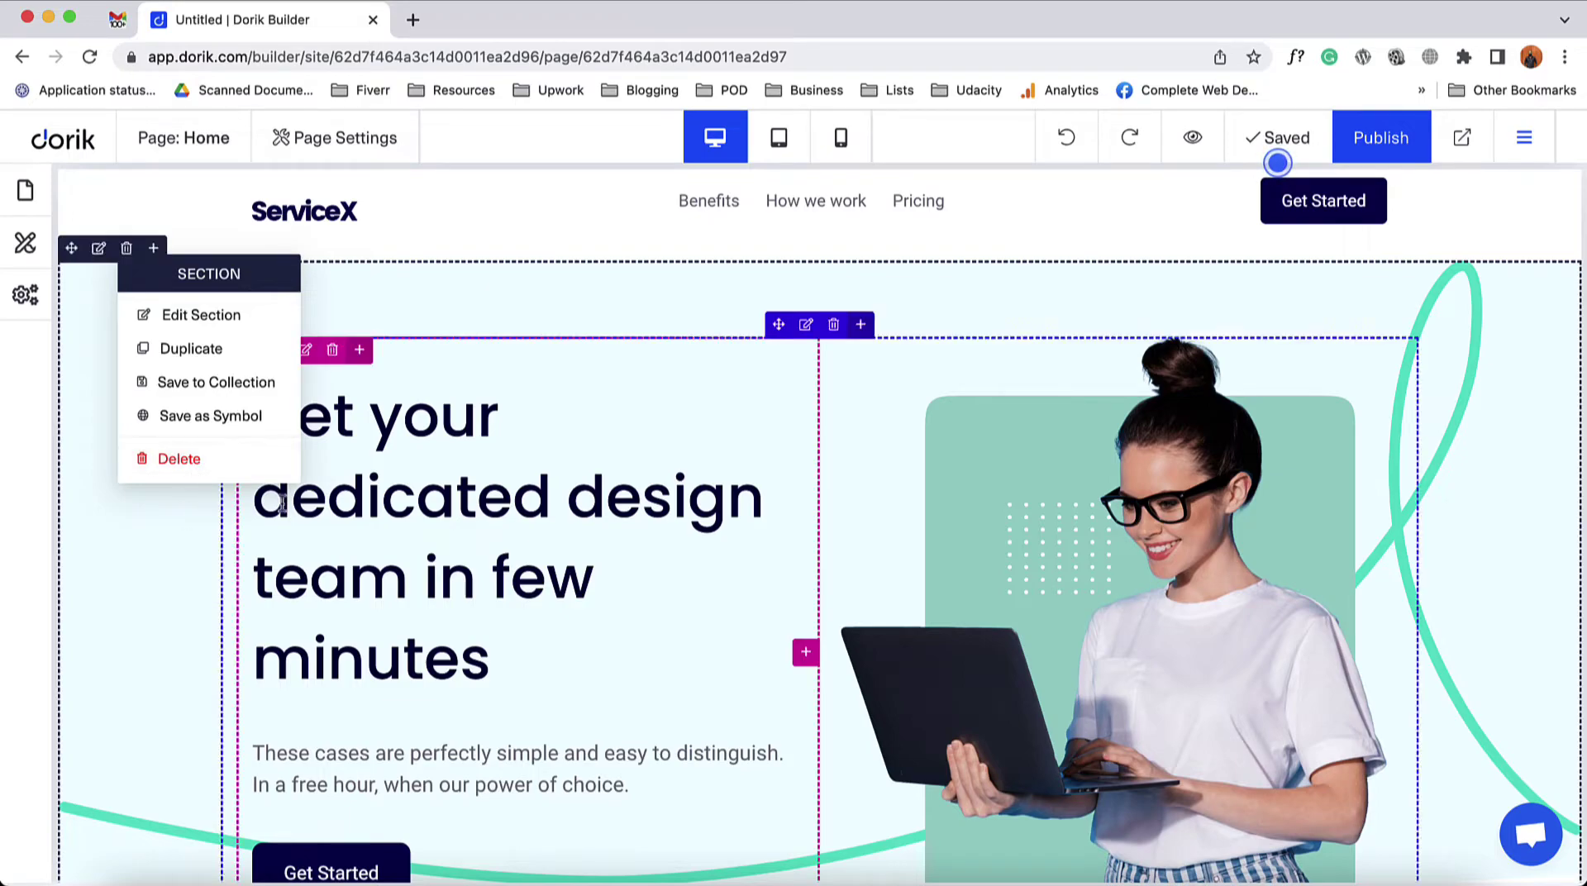
pyautogui.click(193, 583)
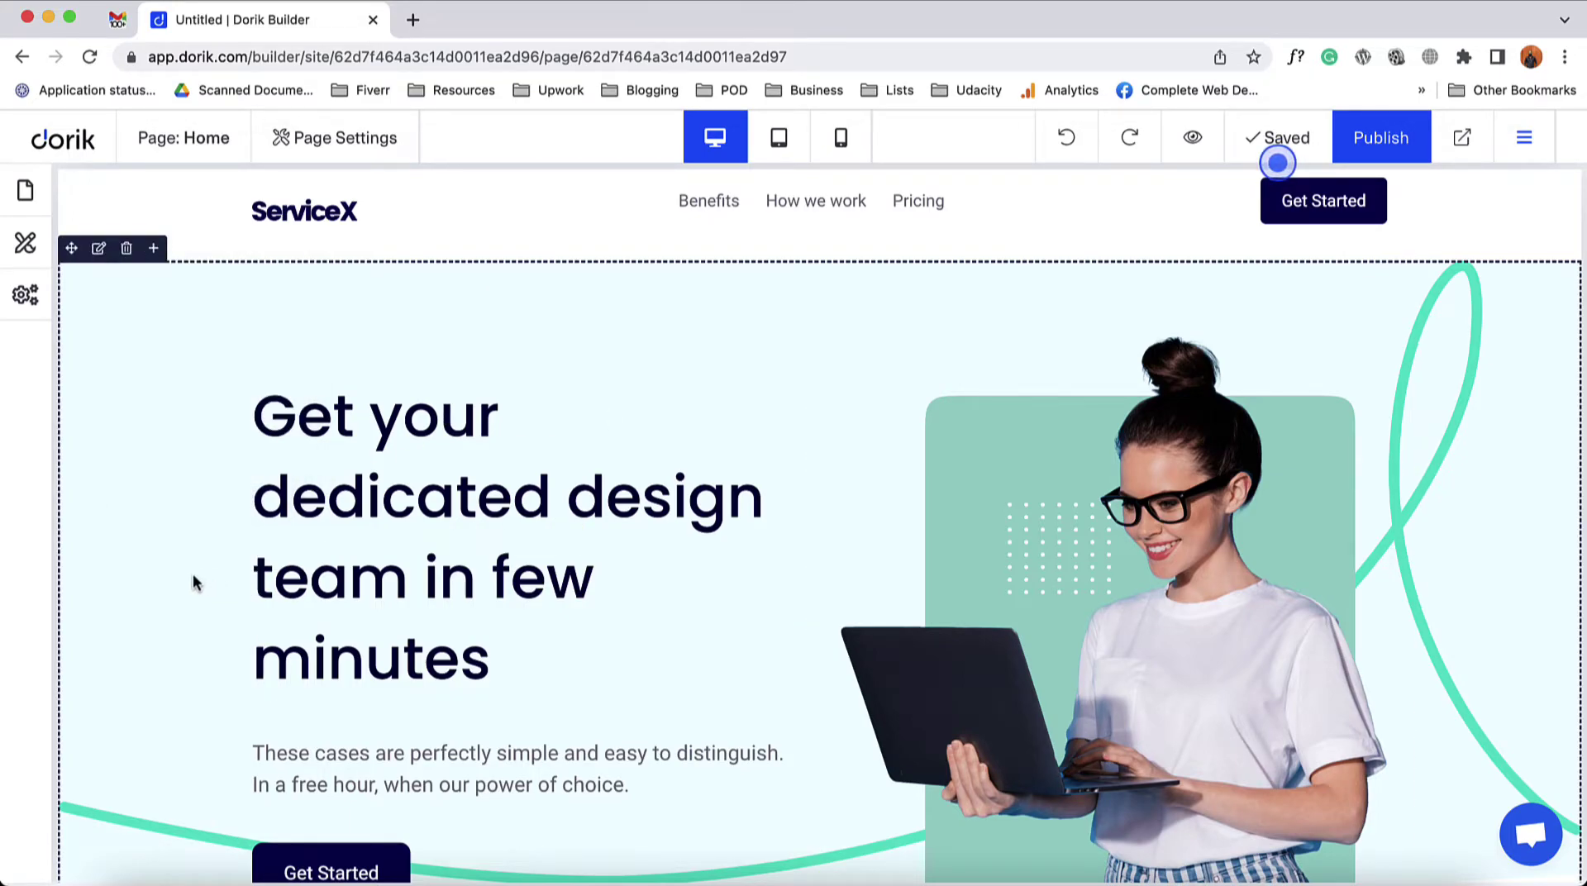
pyautogui.scroll(-1, 194, 583)
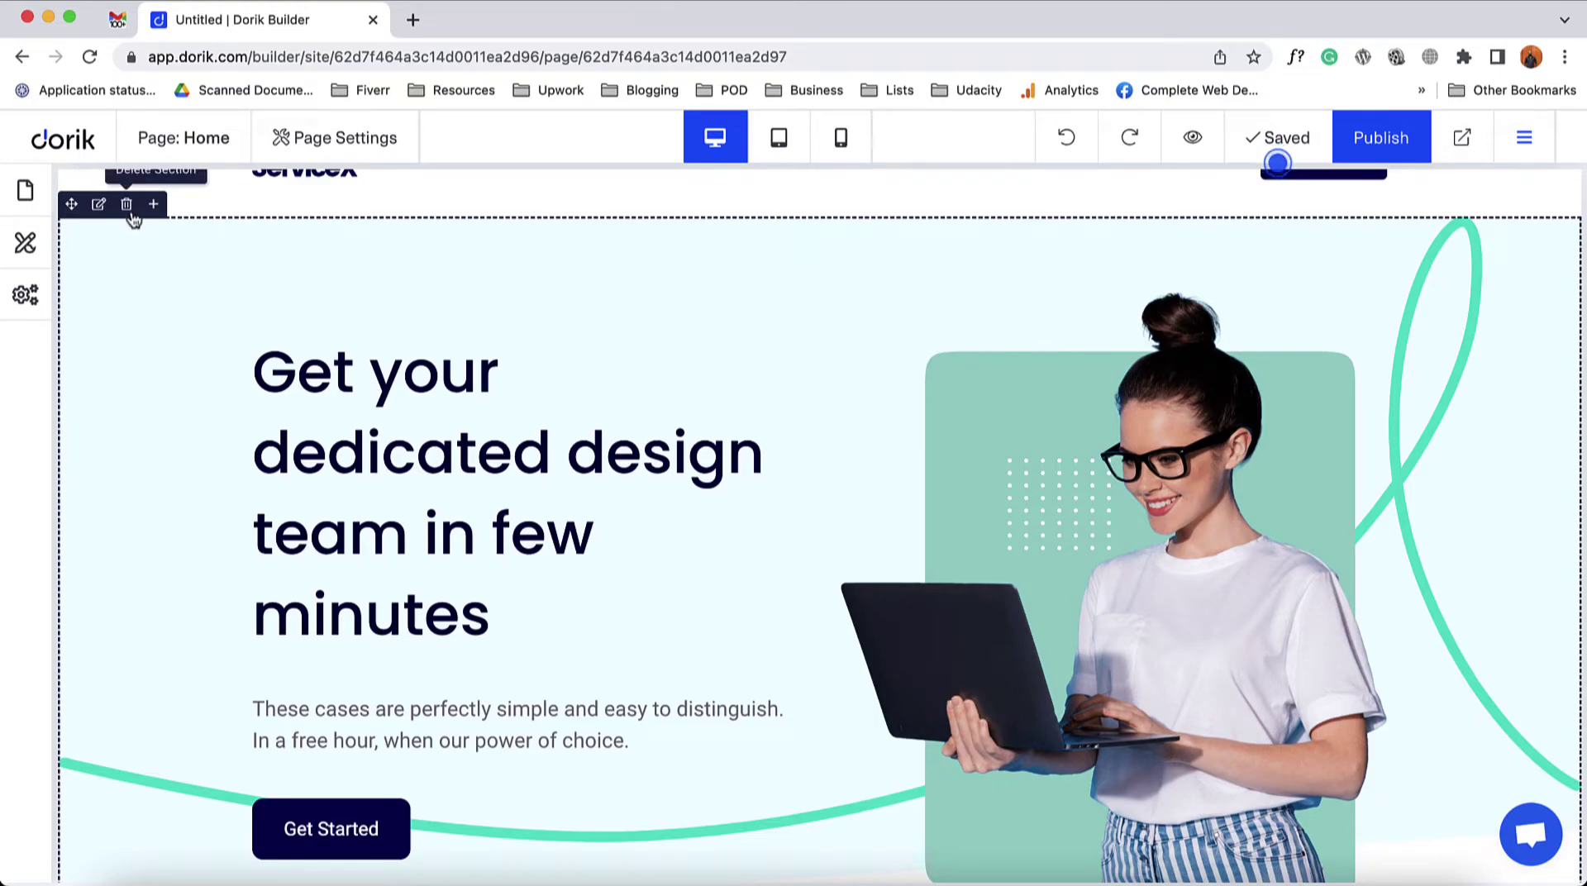
# Open the hero section's settings and expand its Section Frame options.
pyautogui.click(108, 316)
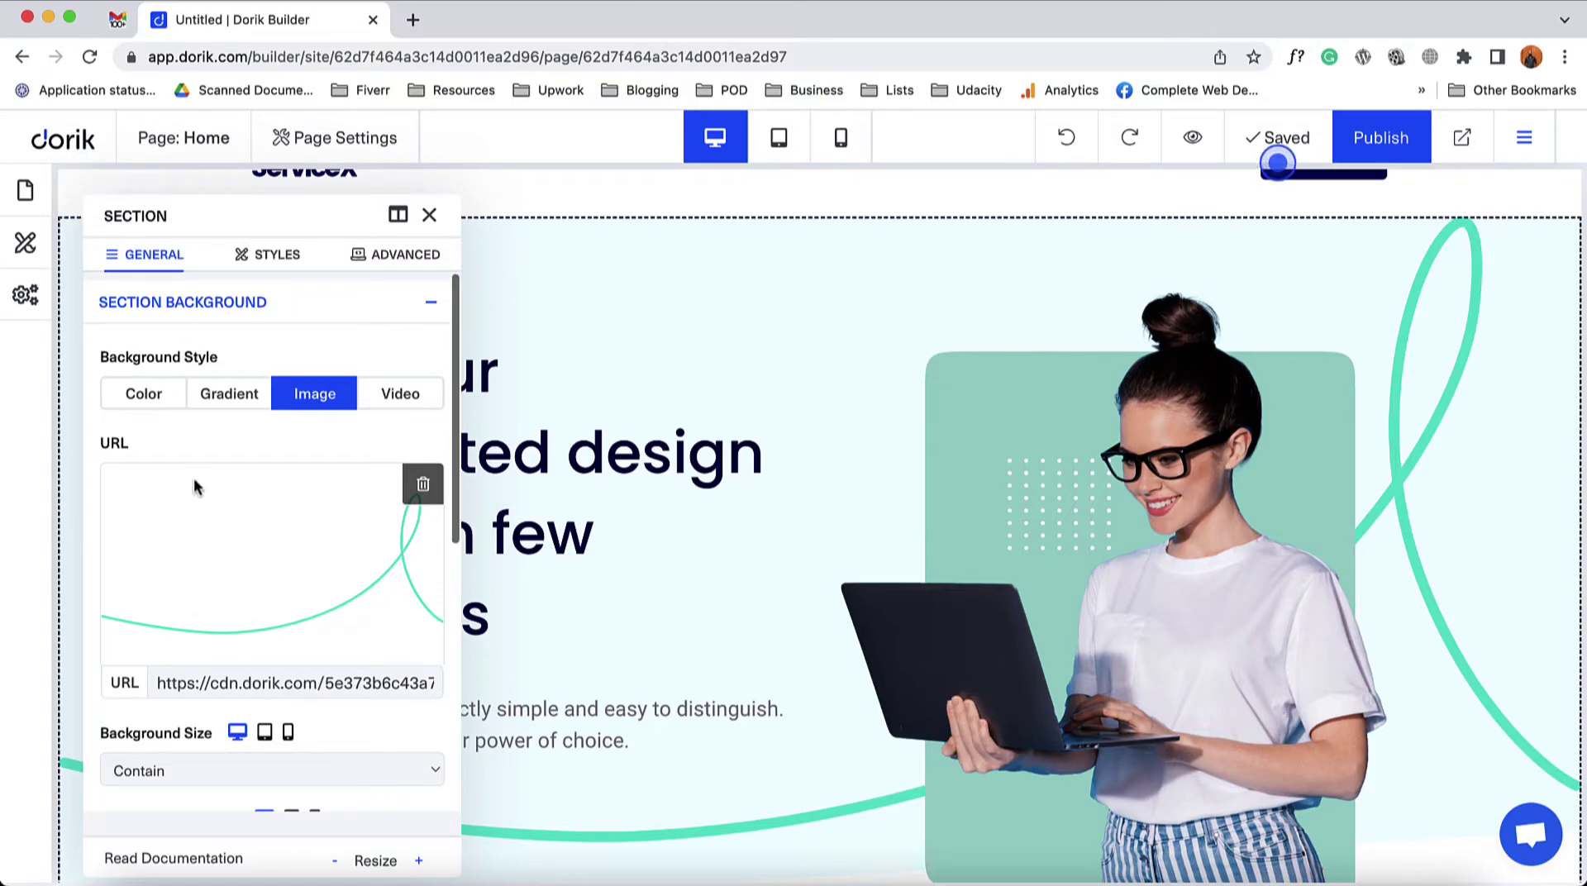
pyautogui.scroll(-7, 242, 656)
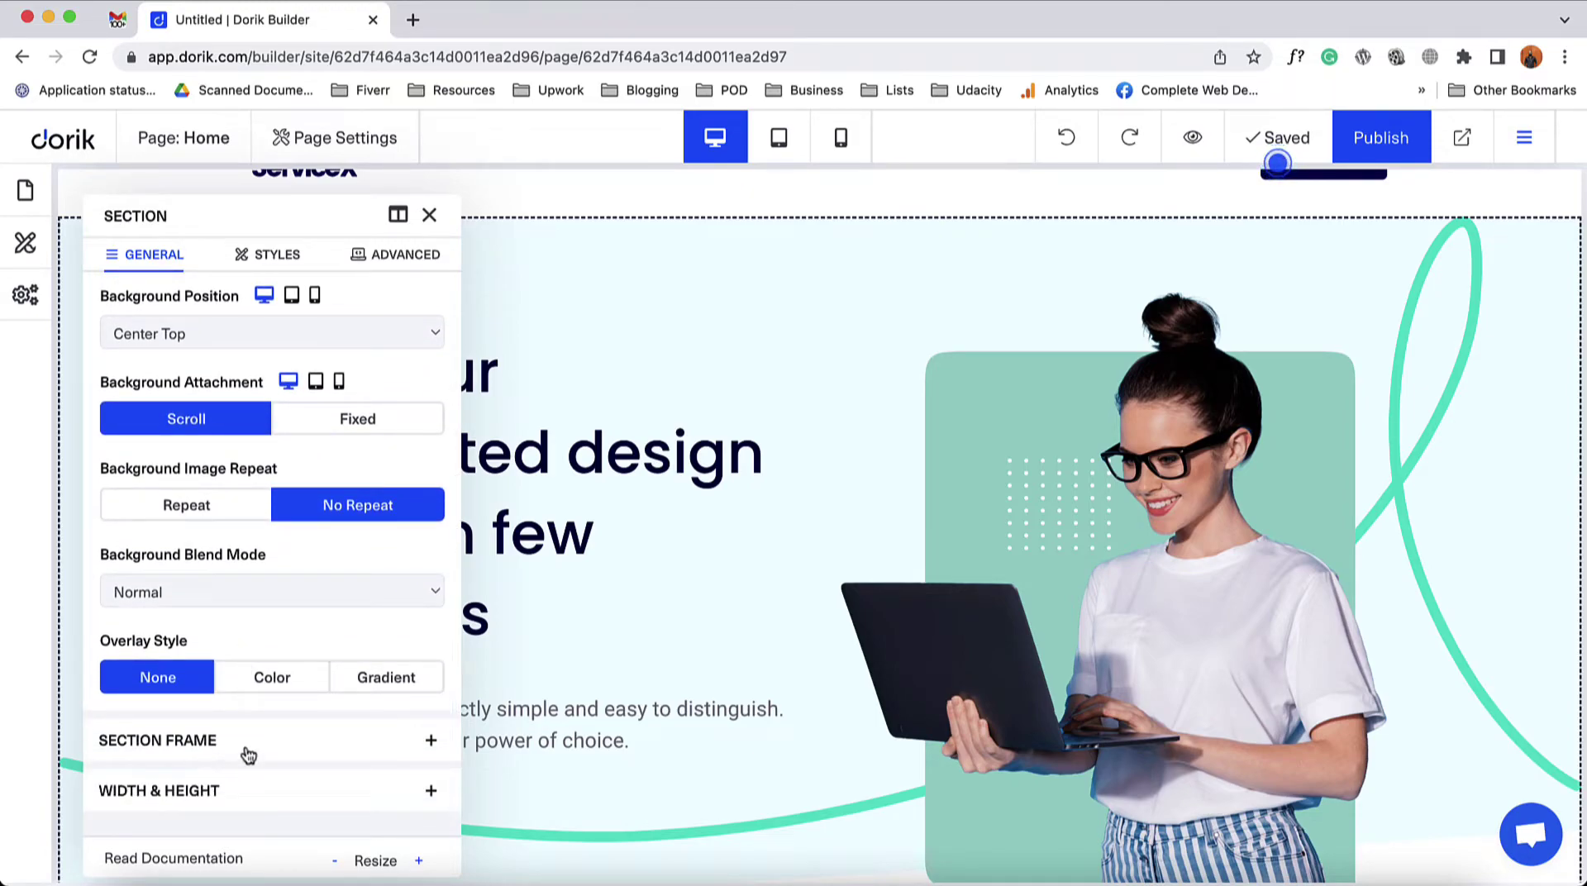
pyautogui.click(276, 751)
pyautogui.scroll(-4, 272, 612)
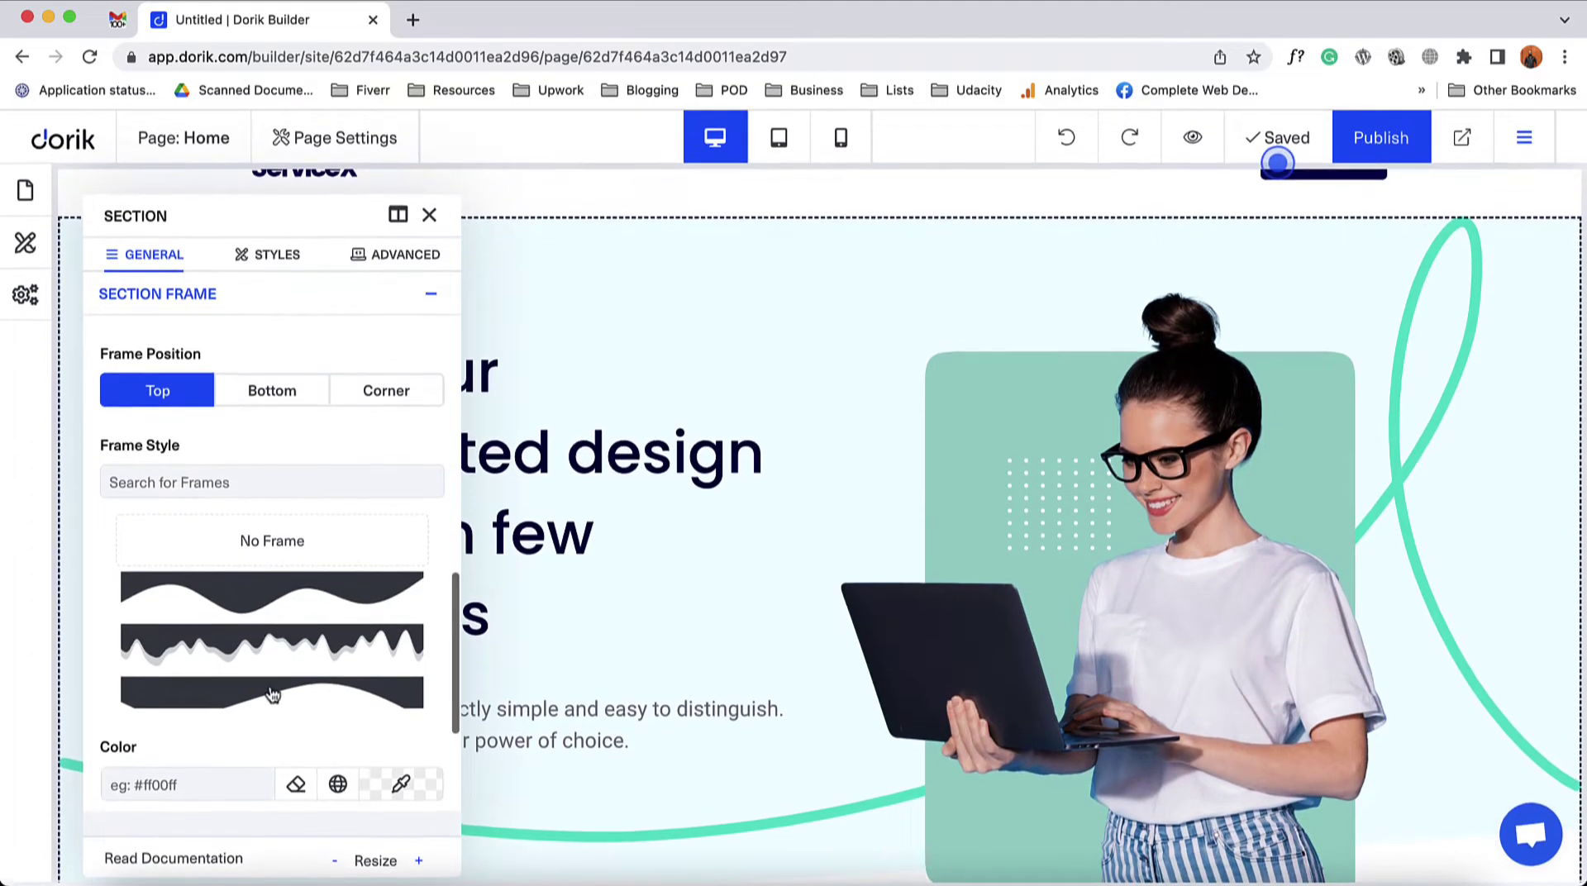
pyautogui.scroll(1, 283, 598)
pyautogui.scroll(8, 283, 598)
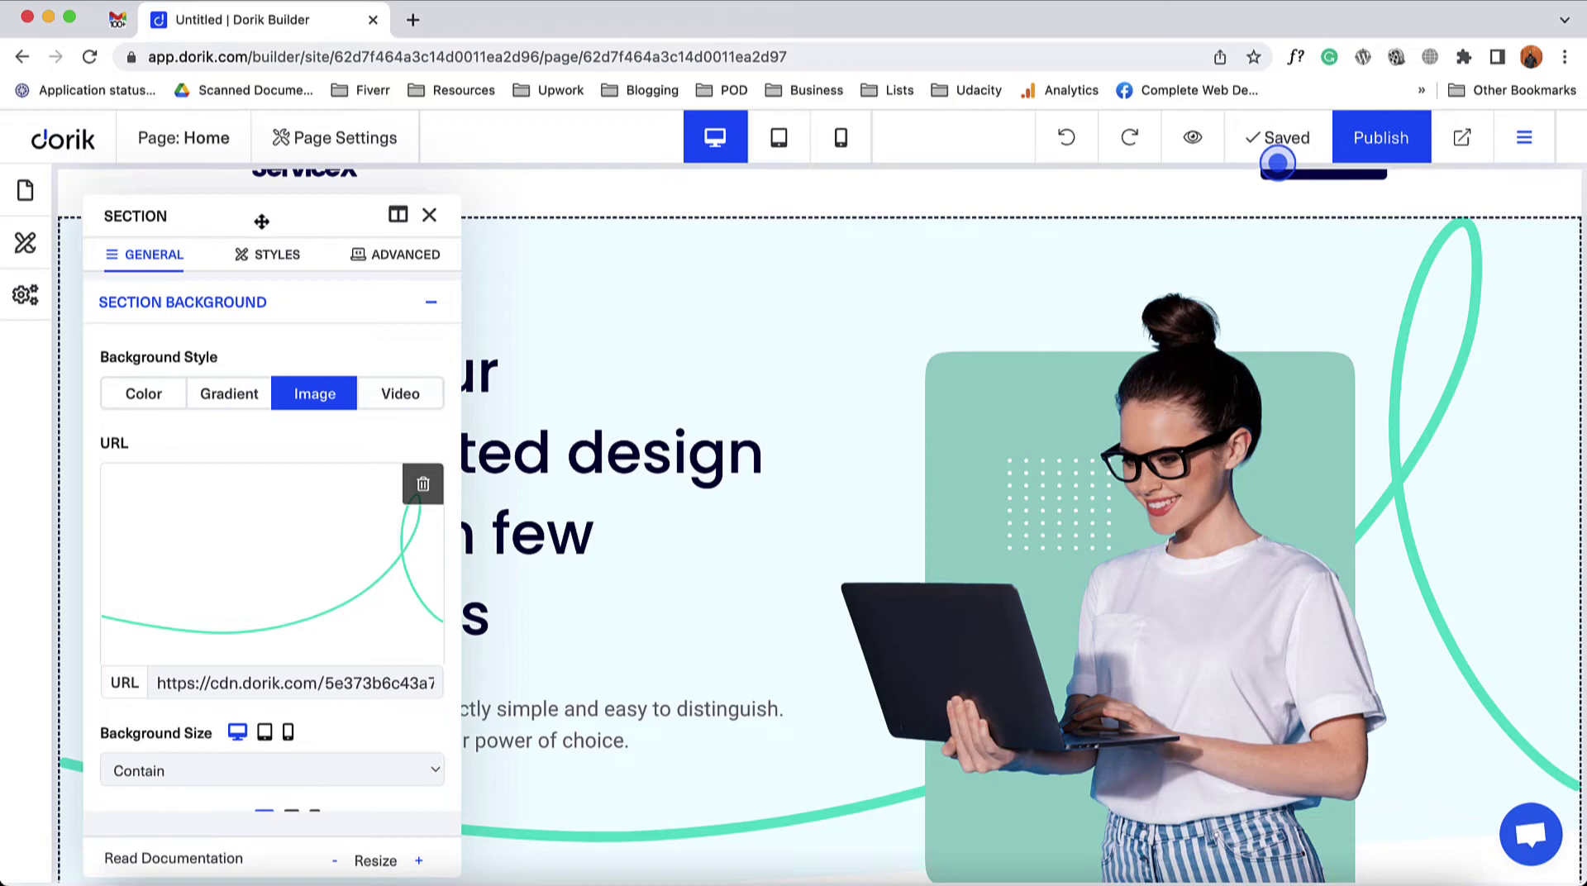
# Move the section settings panel aside, dock it as a sidebar, then collapse and reopen it.
pyautogui.moveTo(261, 222); pyautogui.dragTo(806, 238)
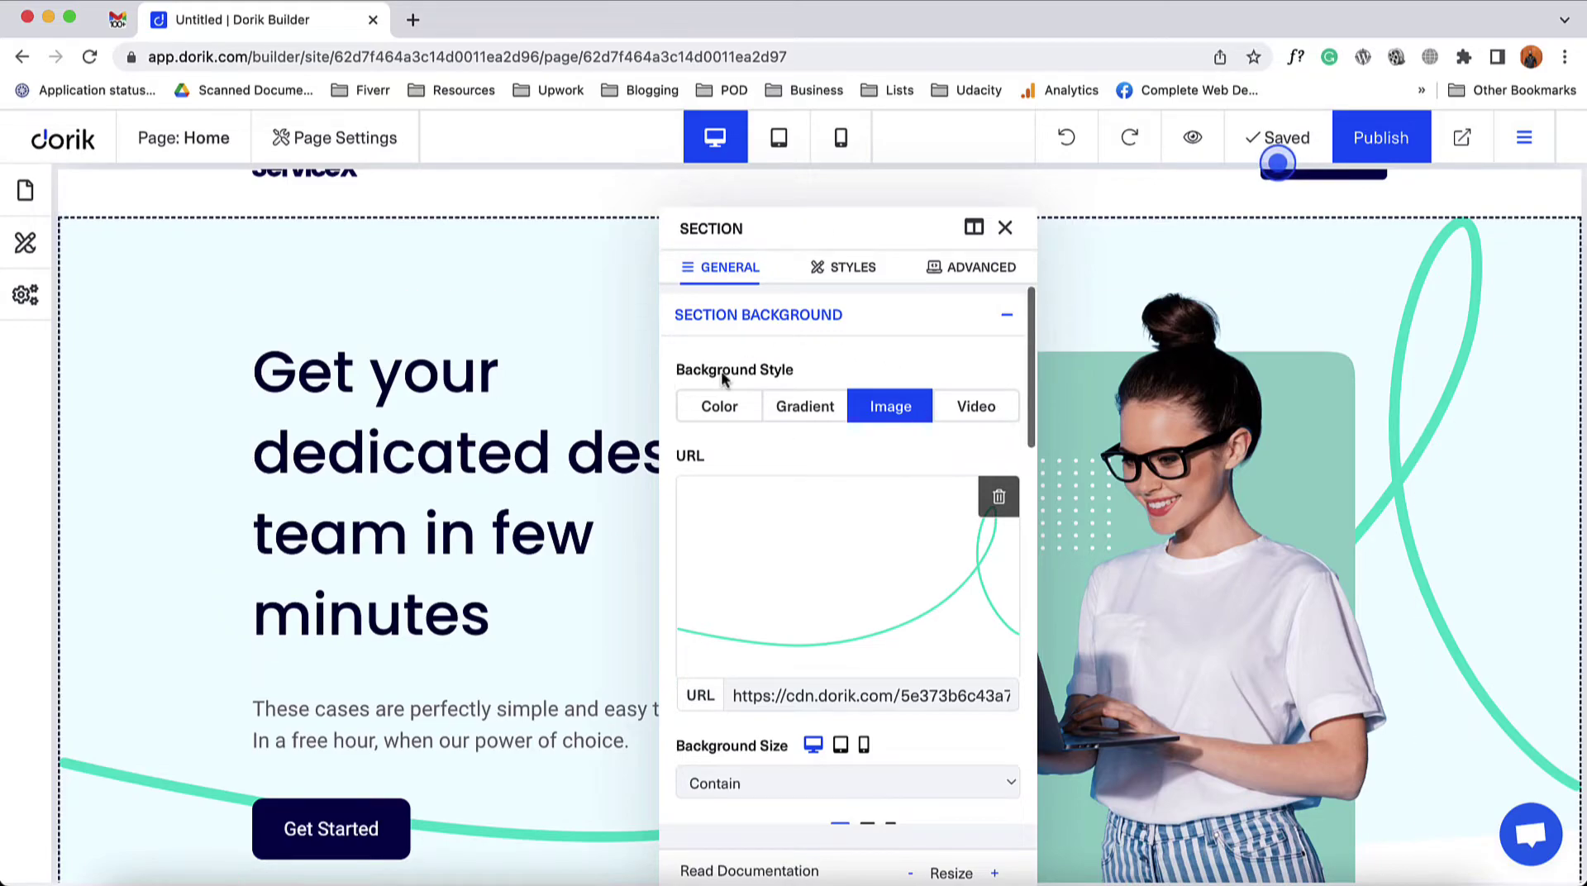
pyautogui.click(974, 229)
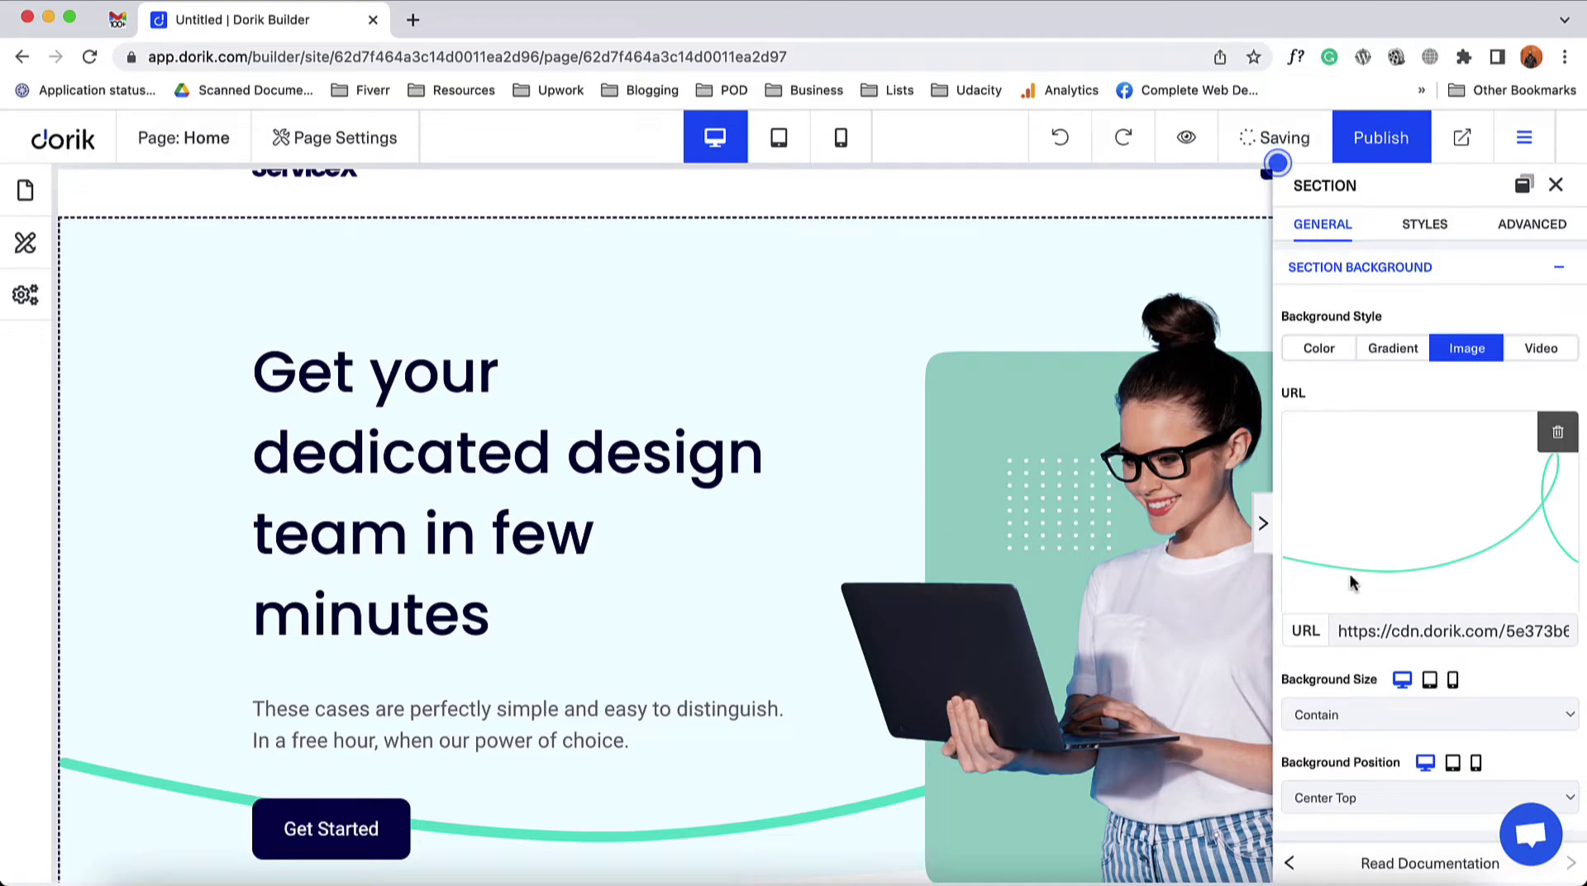
pyautogui.click(1263, 523)
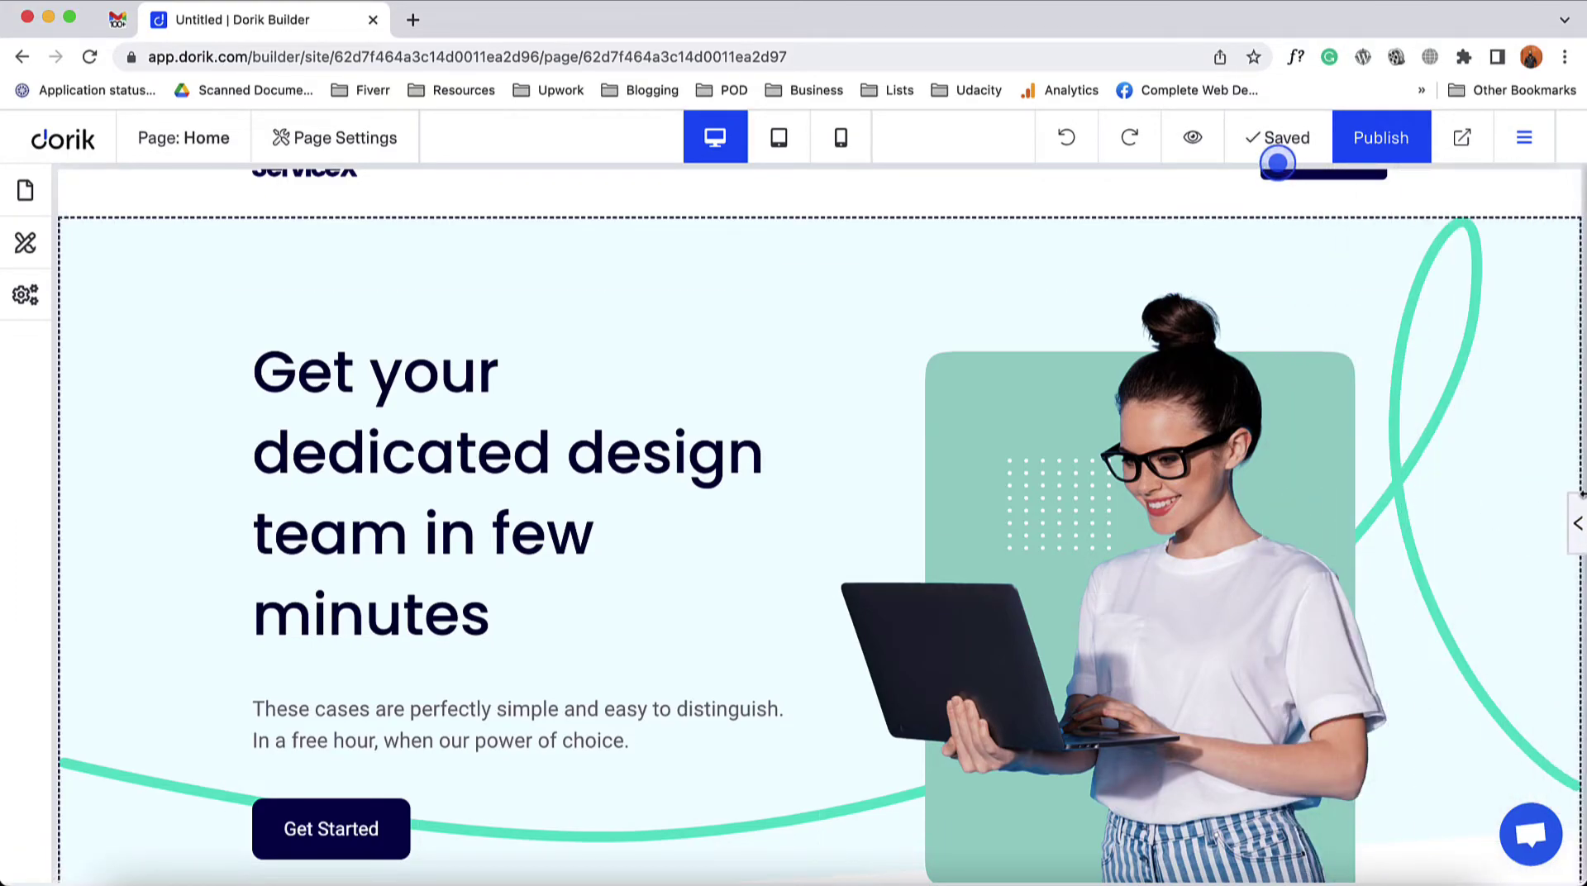
pyautogui.click(1577, 527)
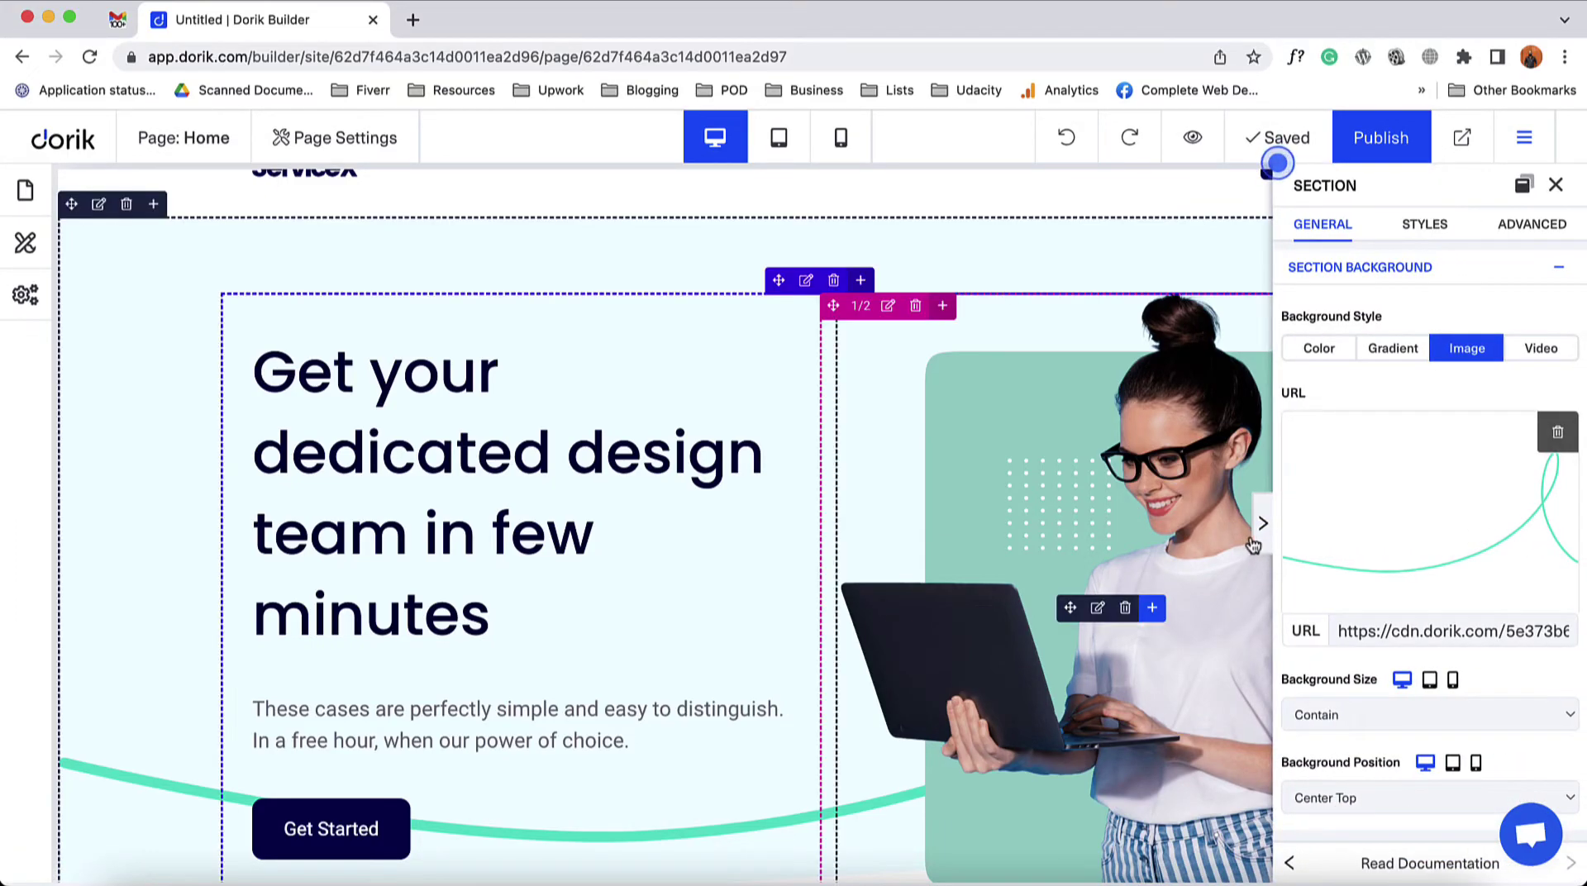
# Float the settings panel again and switch the hero background to solid white #FFFFFF.
pyautogui.click(1524, 184)
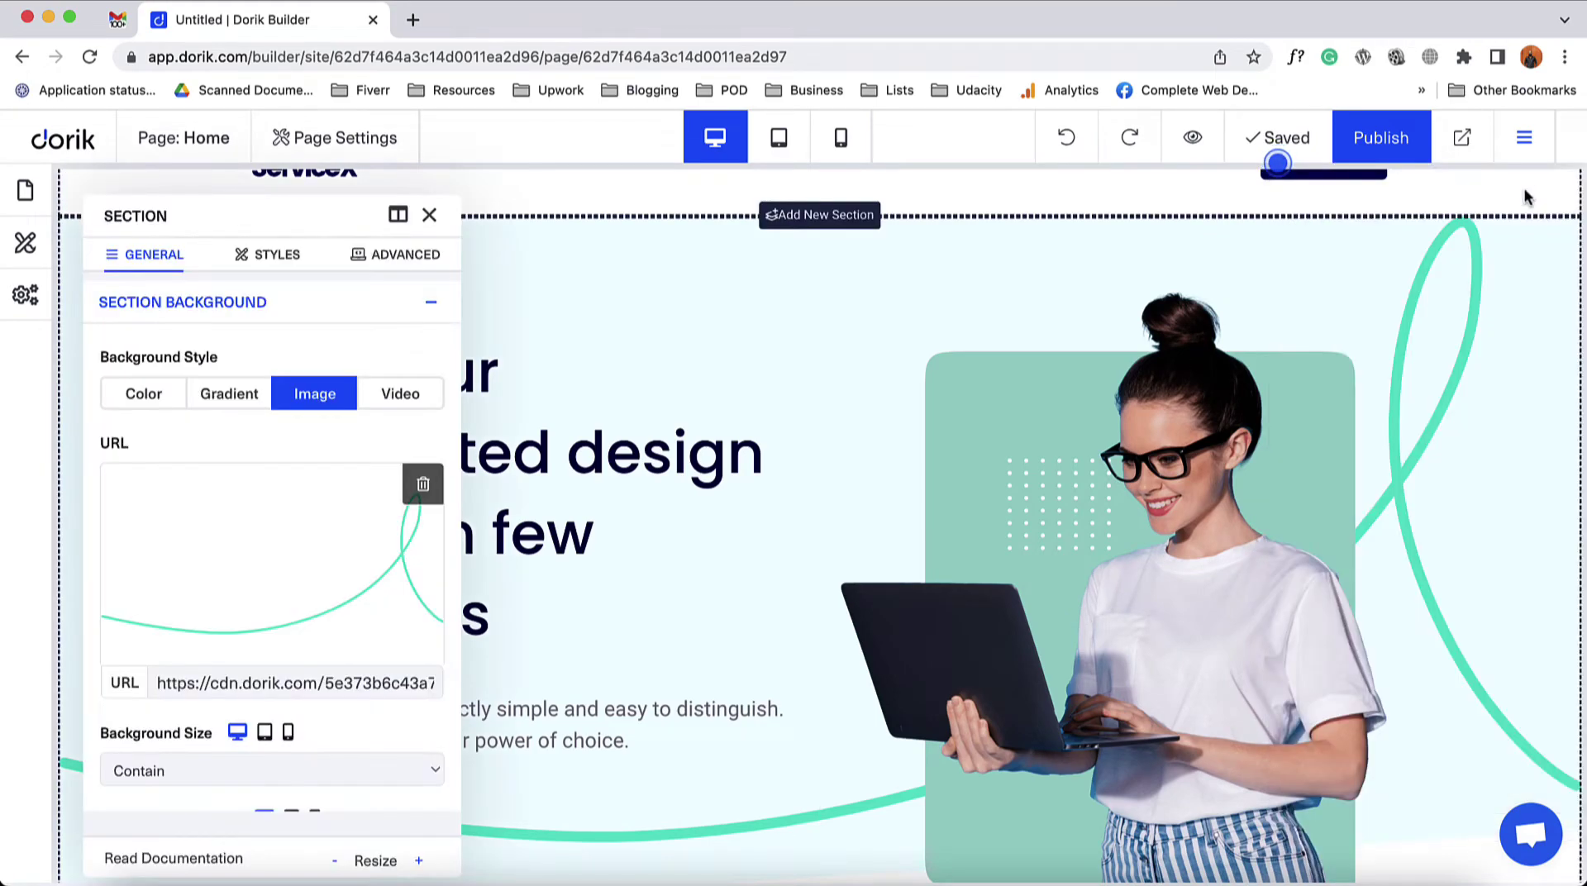
pyautogui.moveTo(336, 221); pyautogui.dragTo(988, 220)
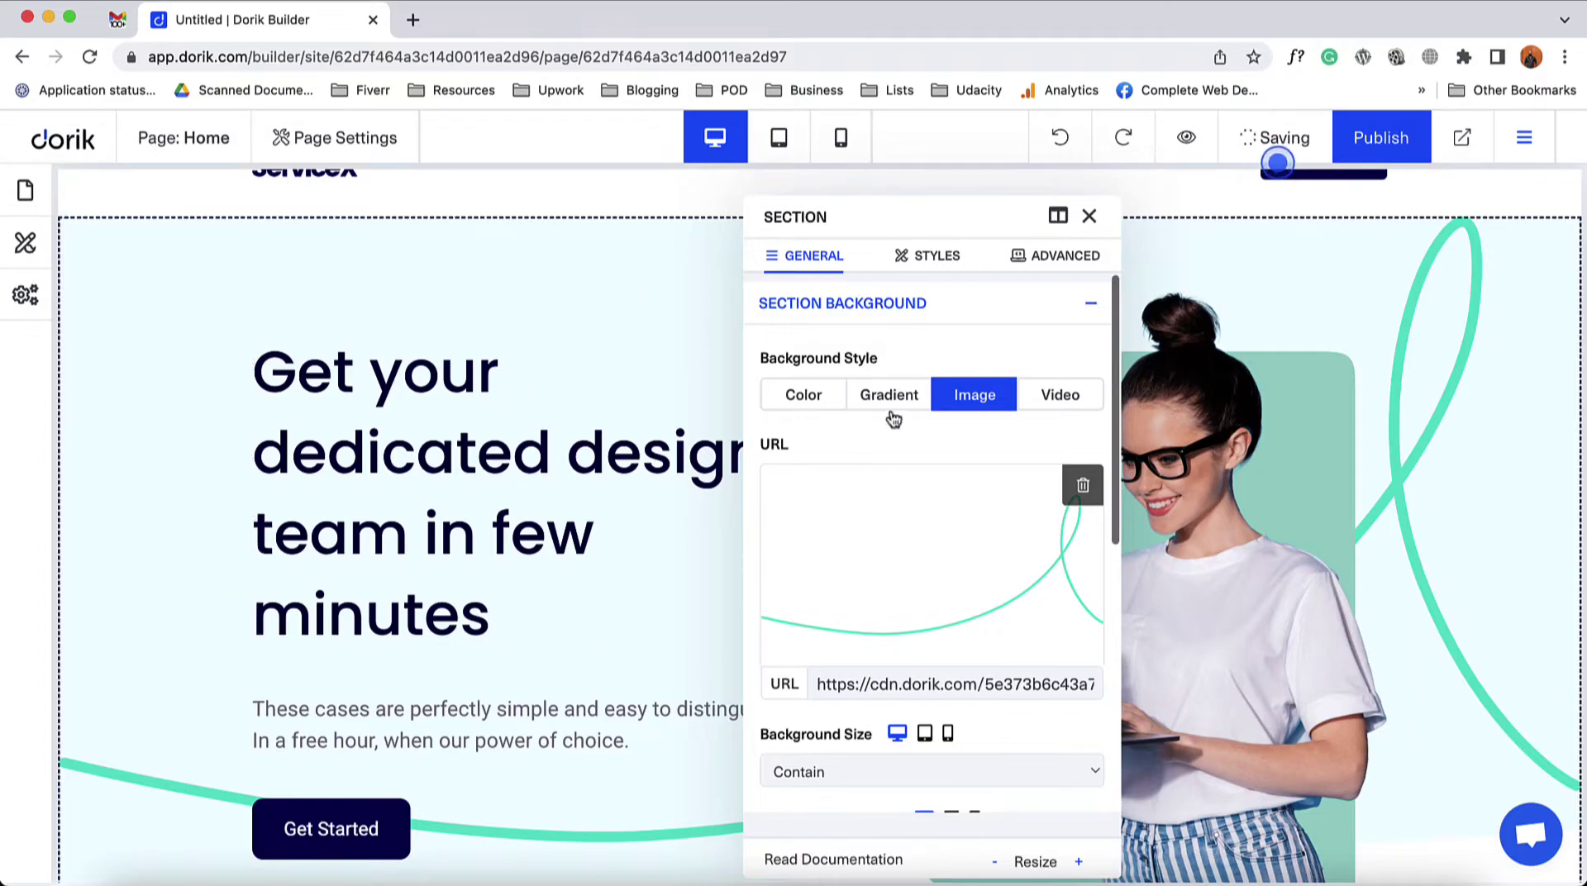
pyautogui.click(809, 405)
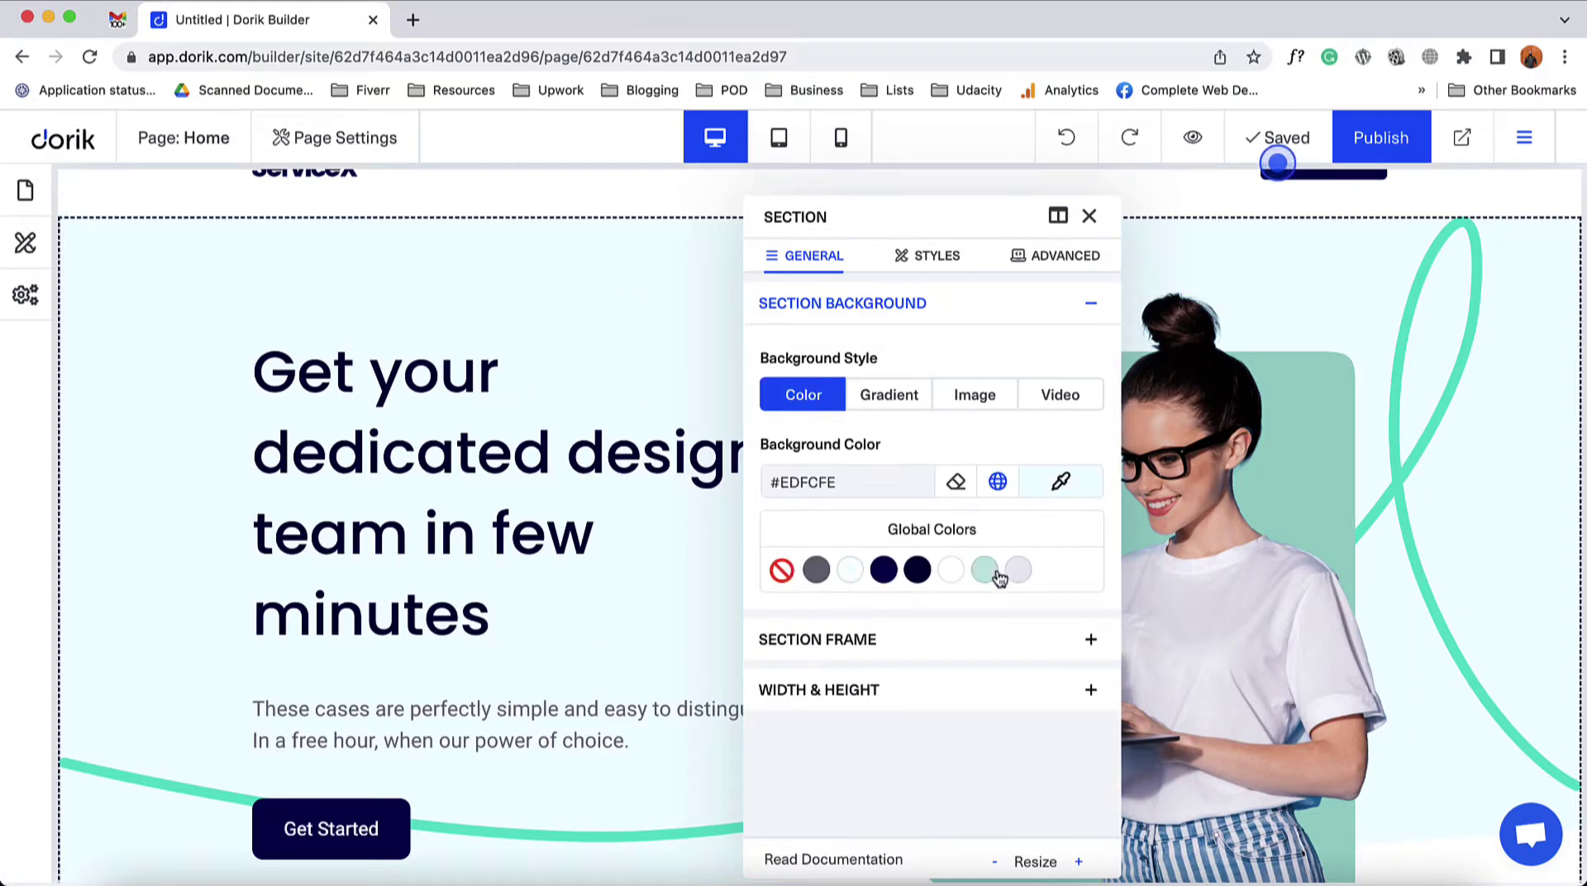
pyautogui.click(953, 576)
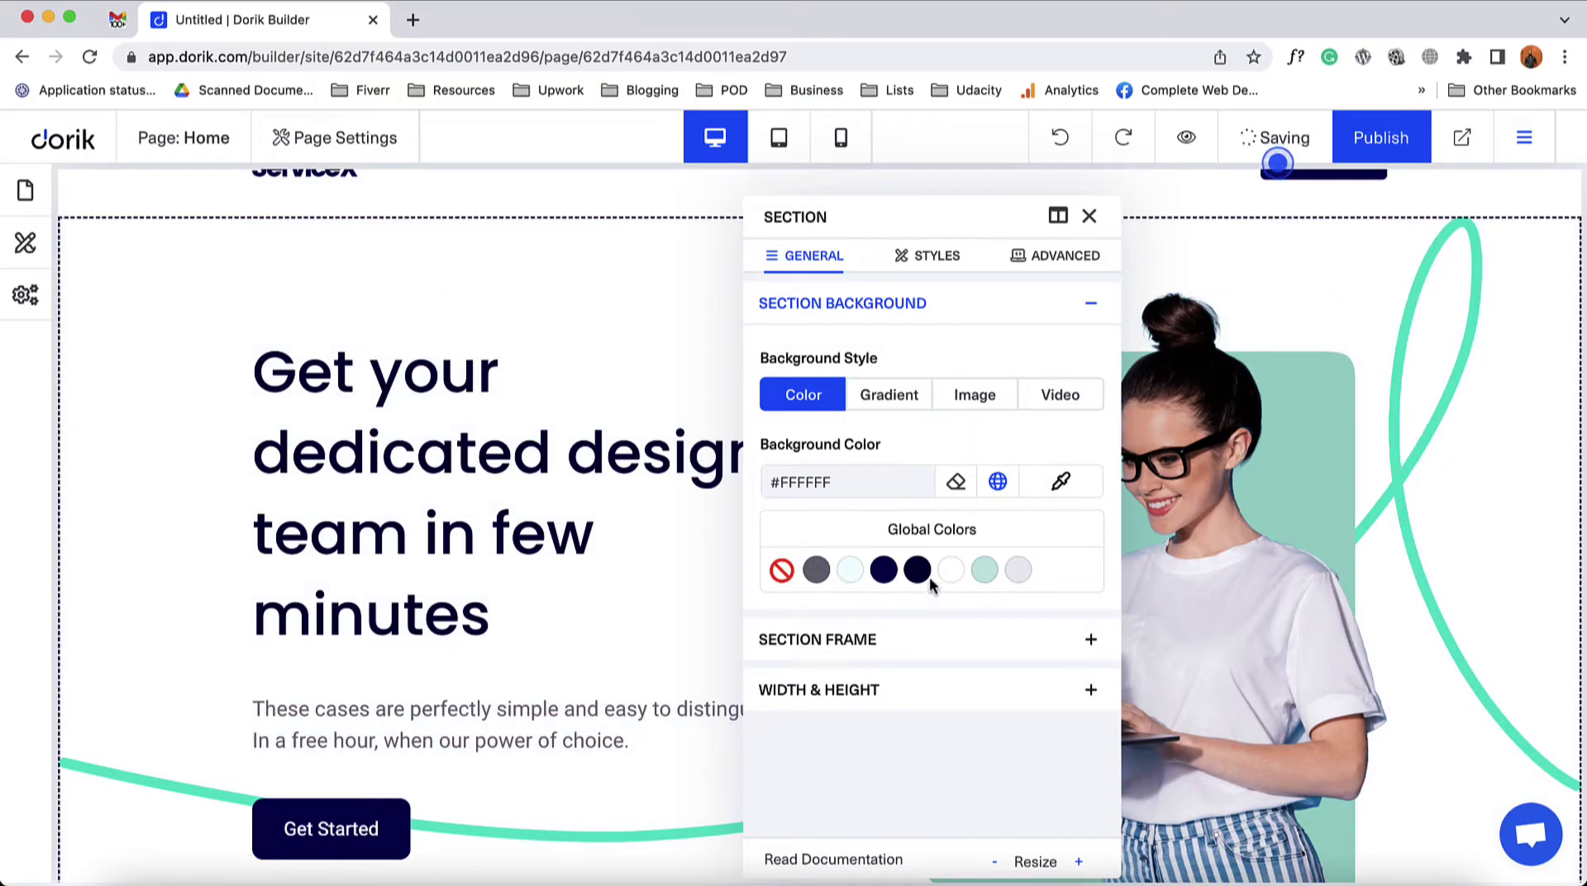
pyautogui.click(1060, 484)
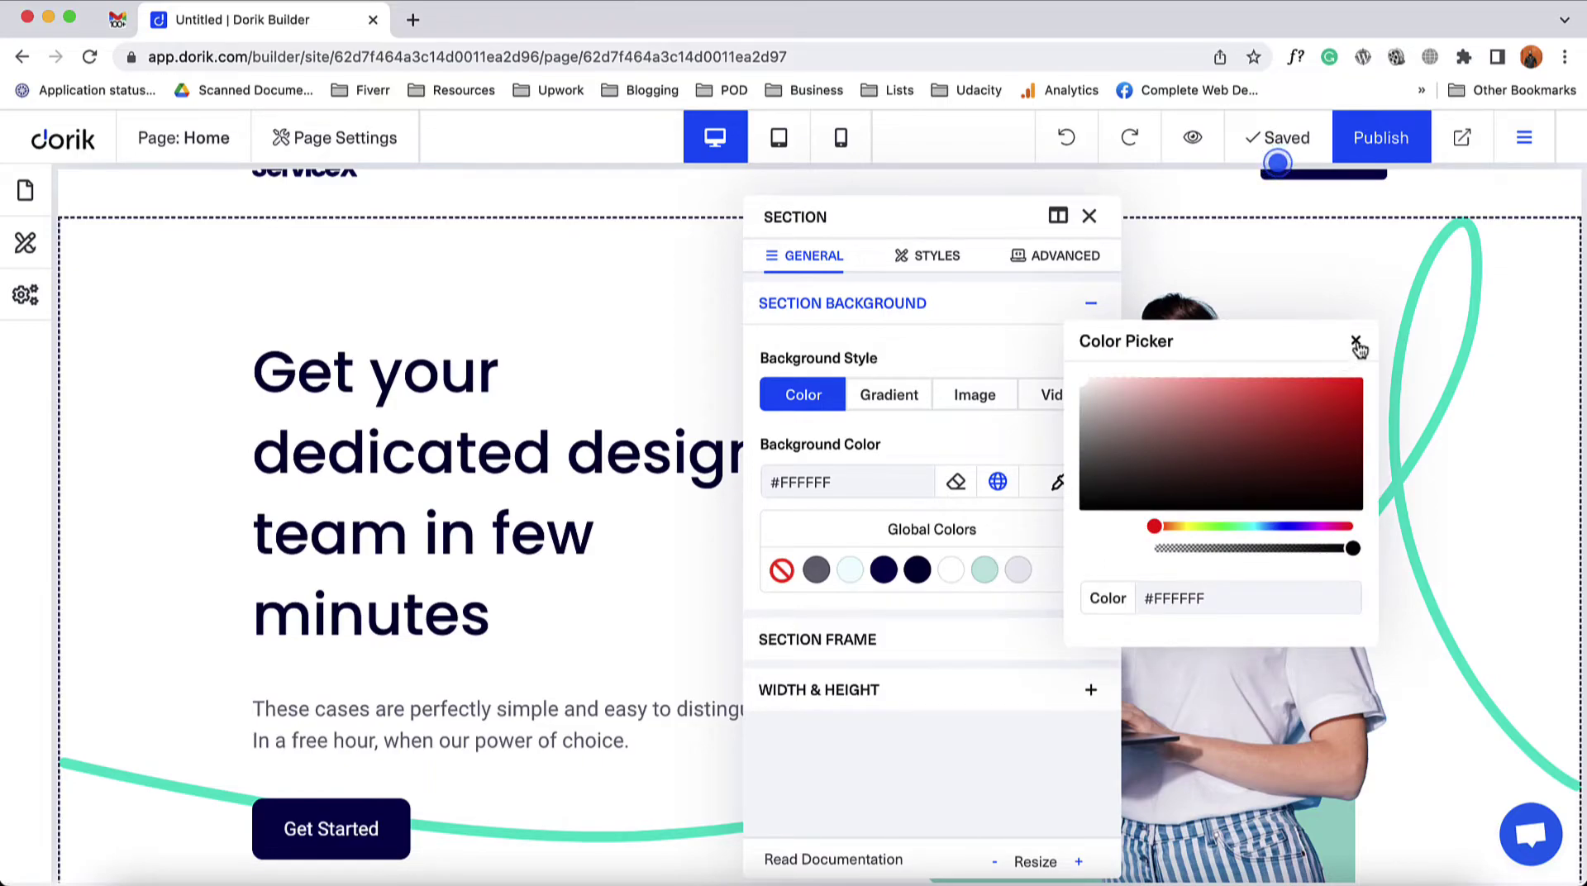
pyautogui.click(1356, 343)
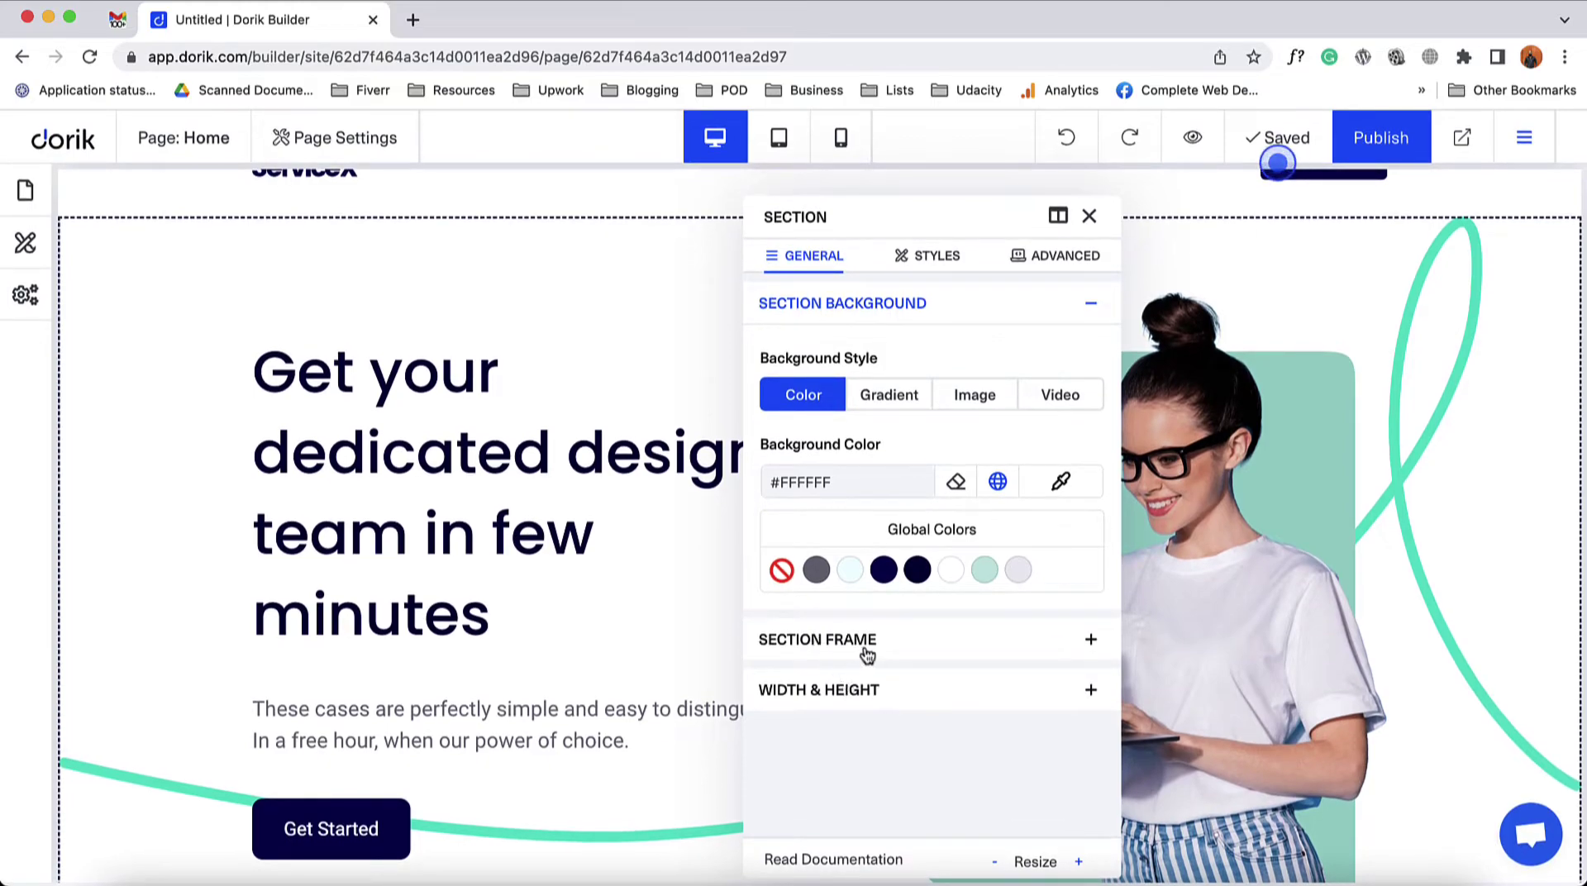
# Review the section's Styles spacing and Advanced options, then close the Section panel.
pyautogui.click(936, 258)
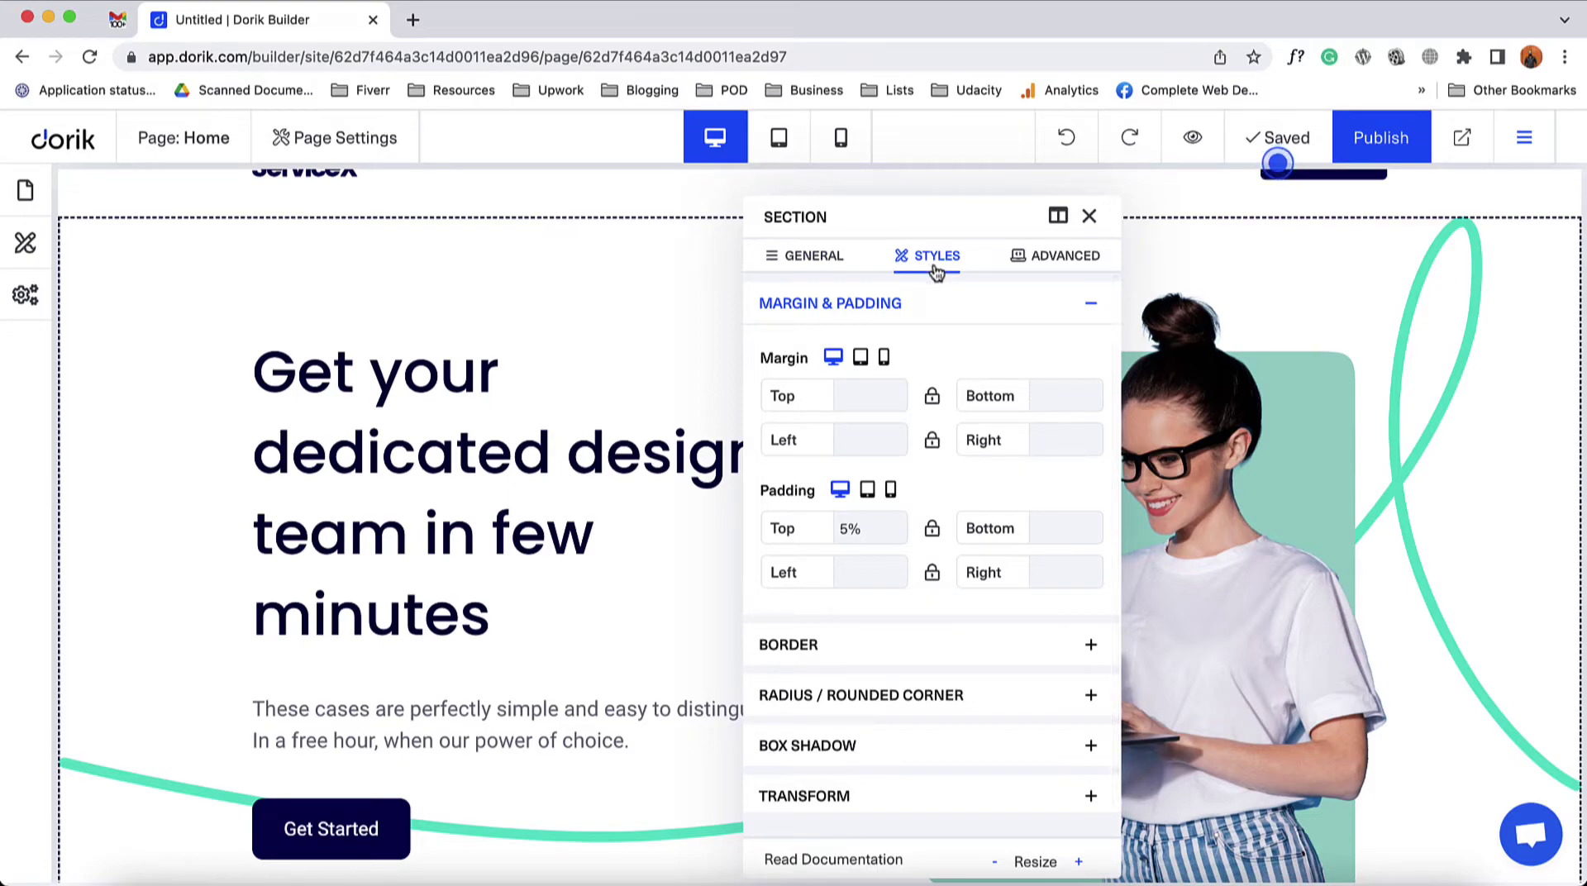
pyautogui.scroll(-1, 906, 661)
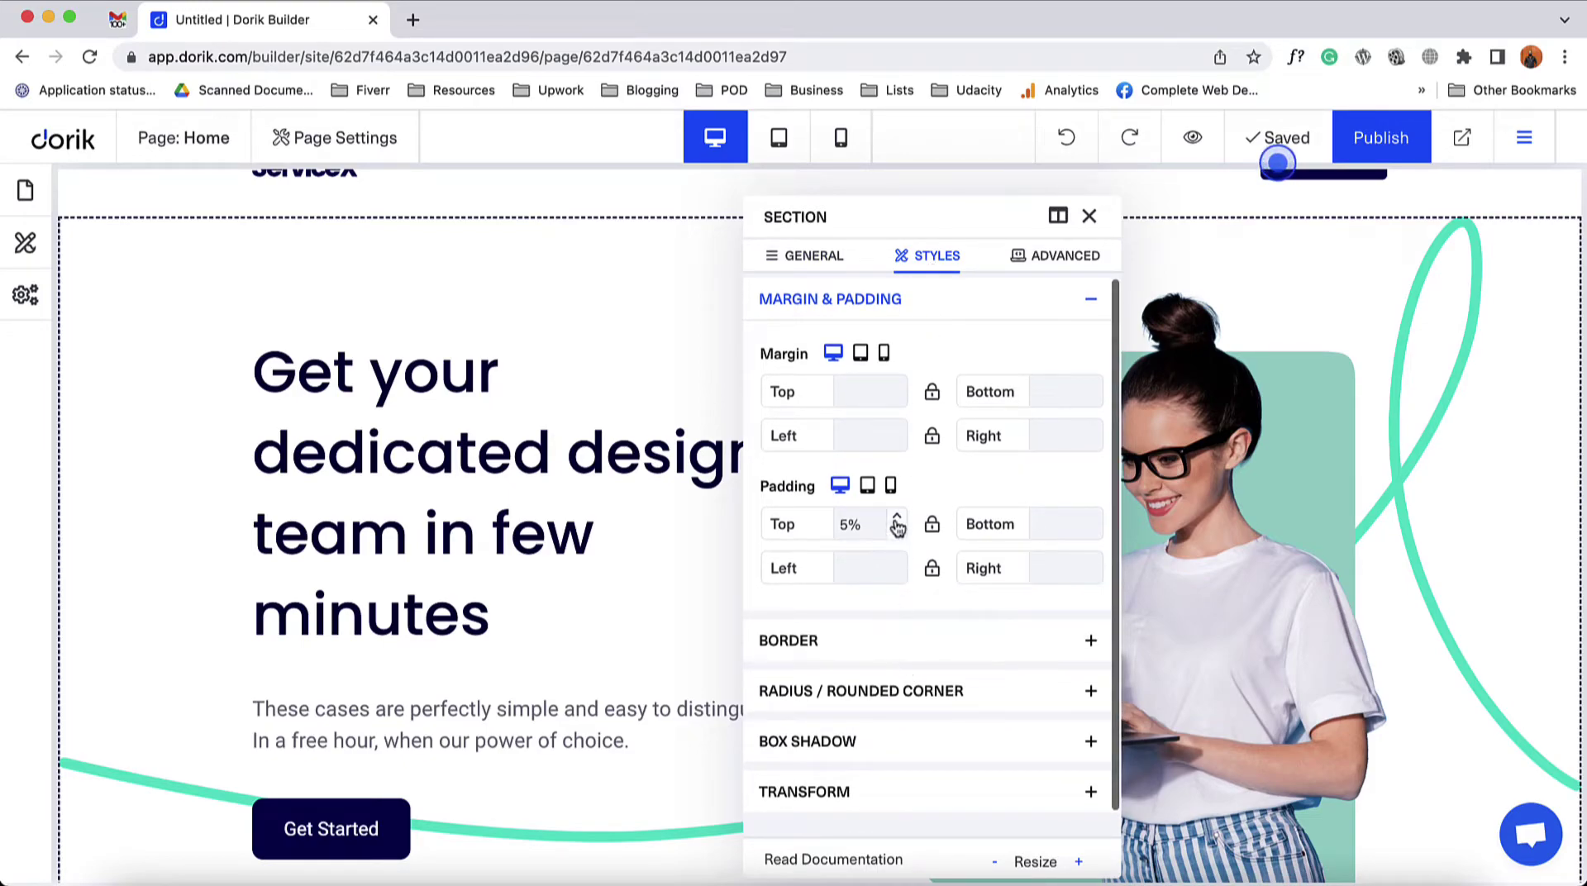
pyautogui.click(1050, 263)
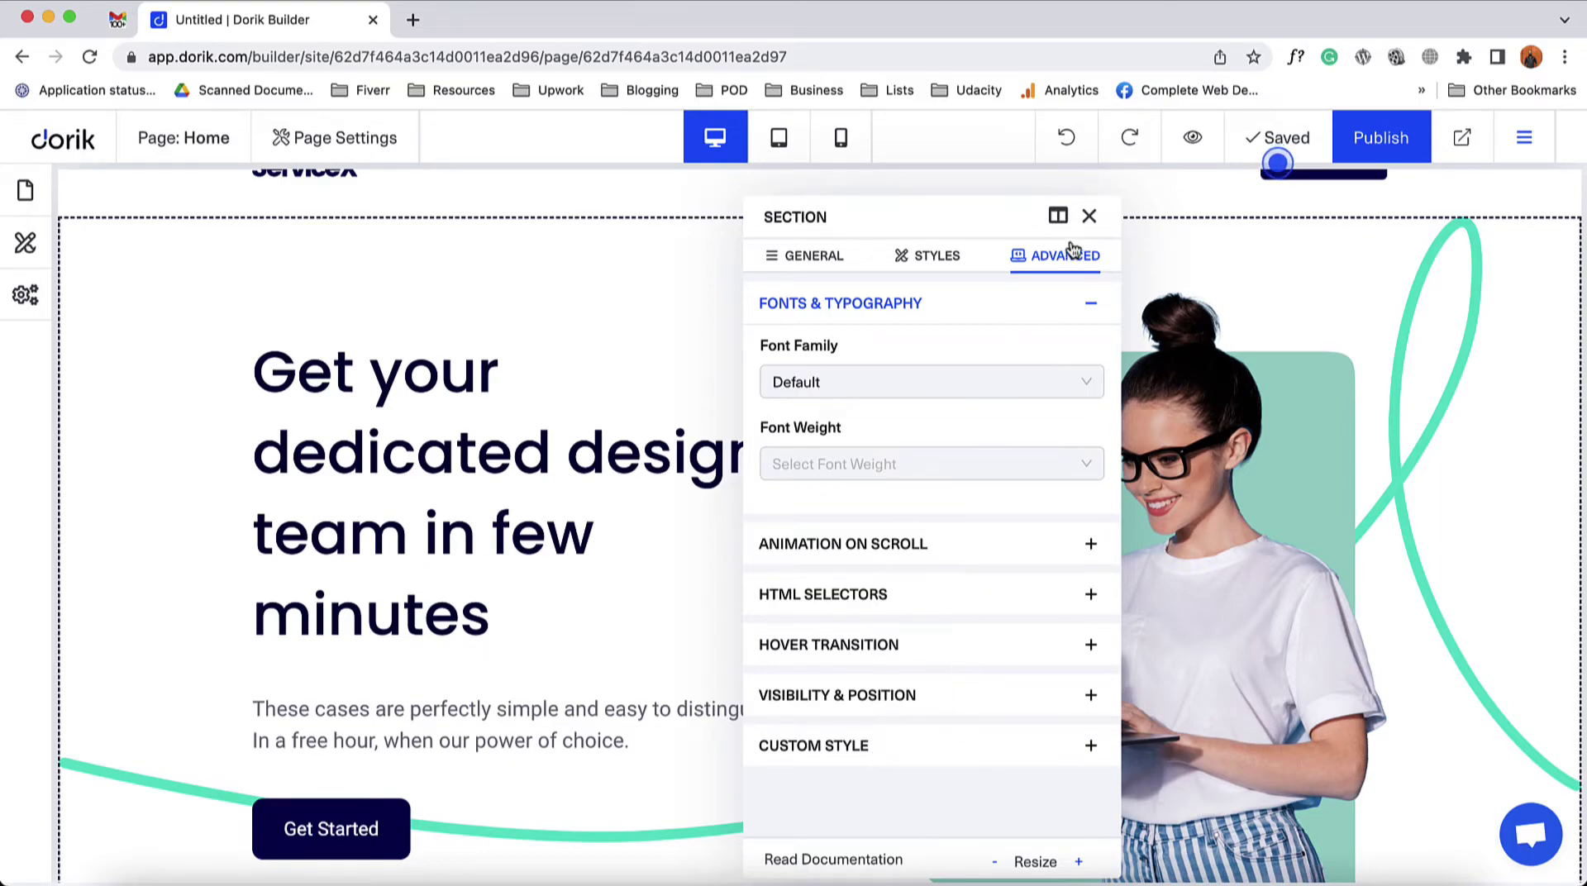
pyautogui.click(1088, 217)
# Open the hero heading's settings, move the panel off the heading, and close it.
pyautogui.scroll(1, 712, 409)
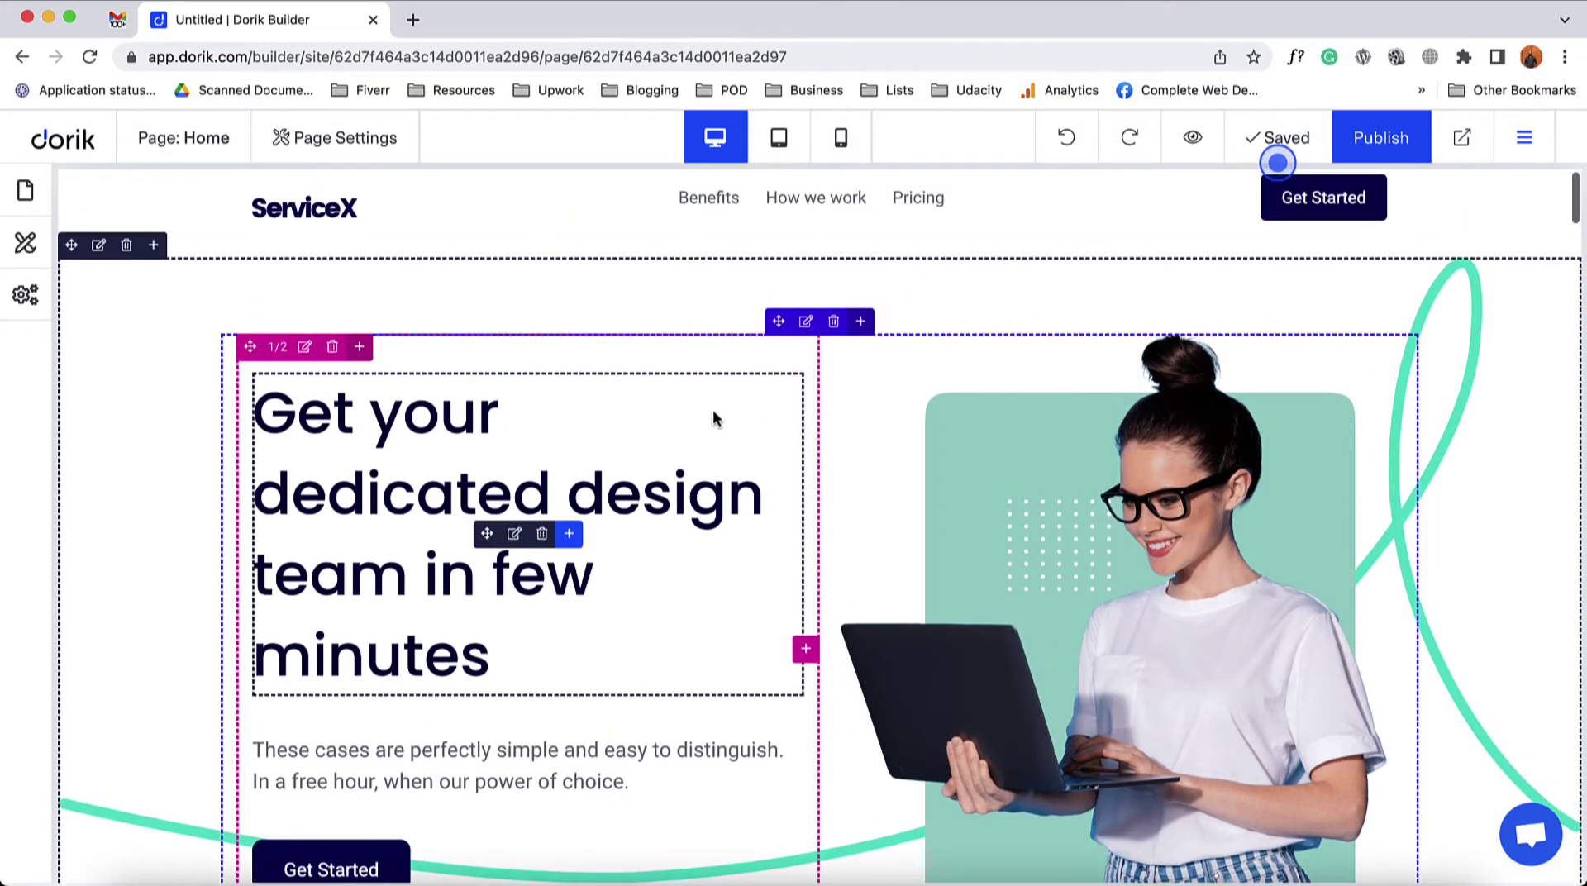
pyautogui.click(514, 534)
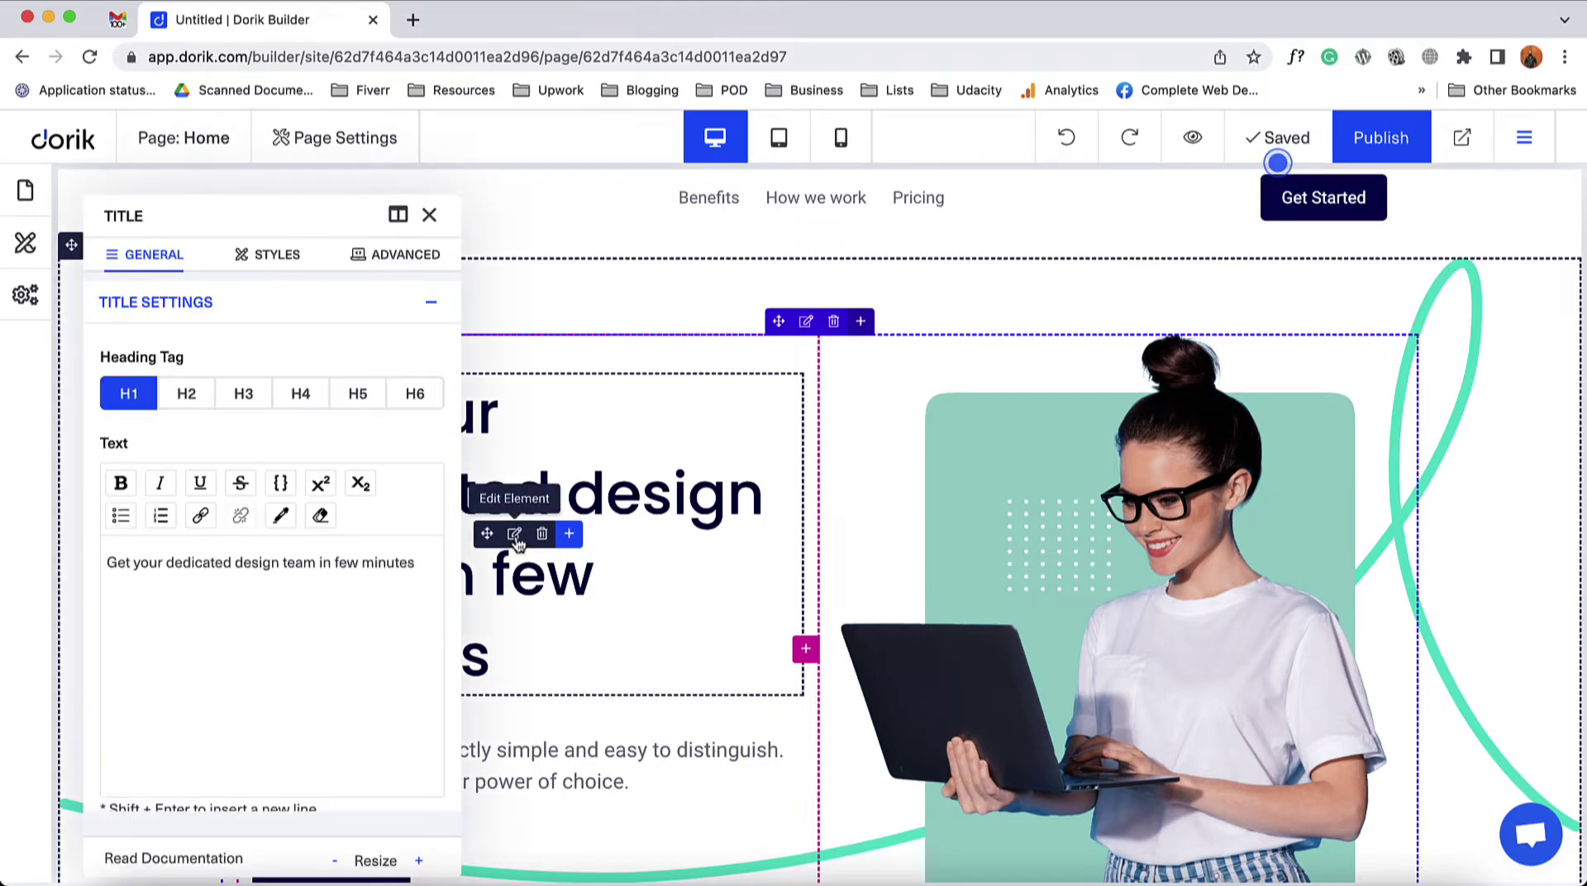
pyautogui.moveTo(246, 228); pyautogui.dragTo(951, 171)
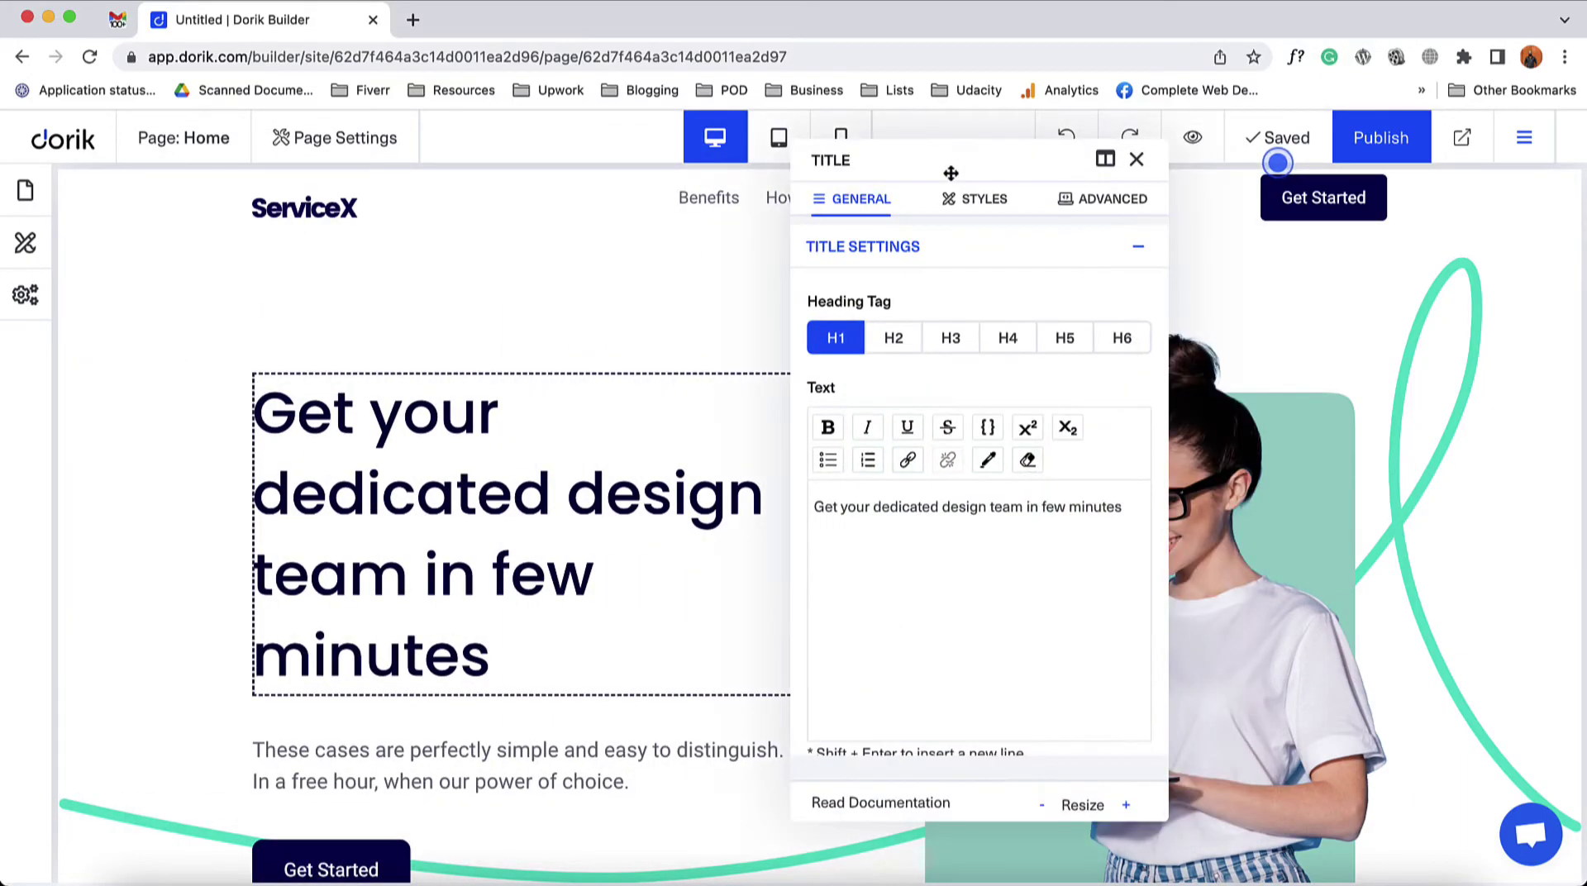
pyautogui.click(1136, 159)
# Change 'minutes' to 'seconds' in the hero heading.
pyautogui.scroll(-2, 499, 646)
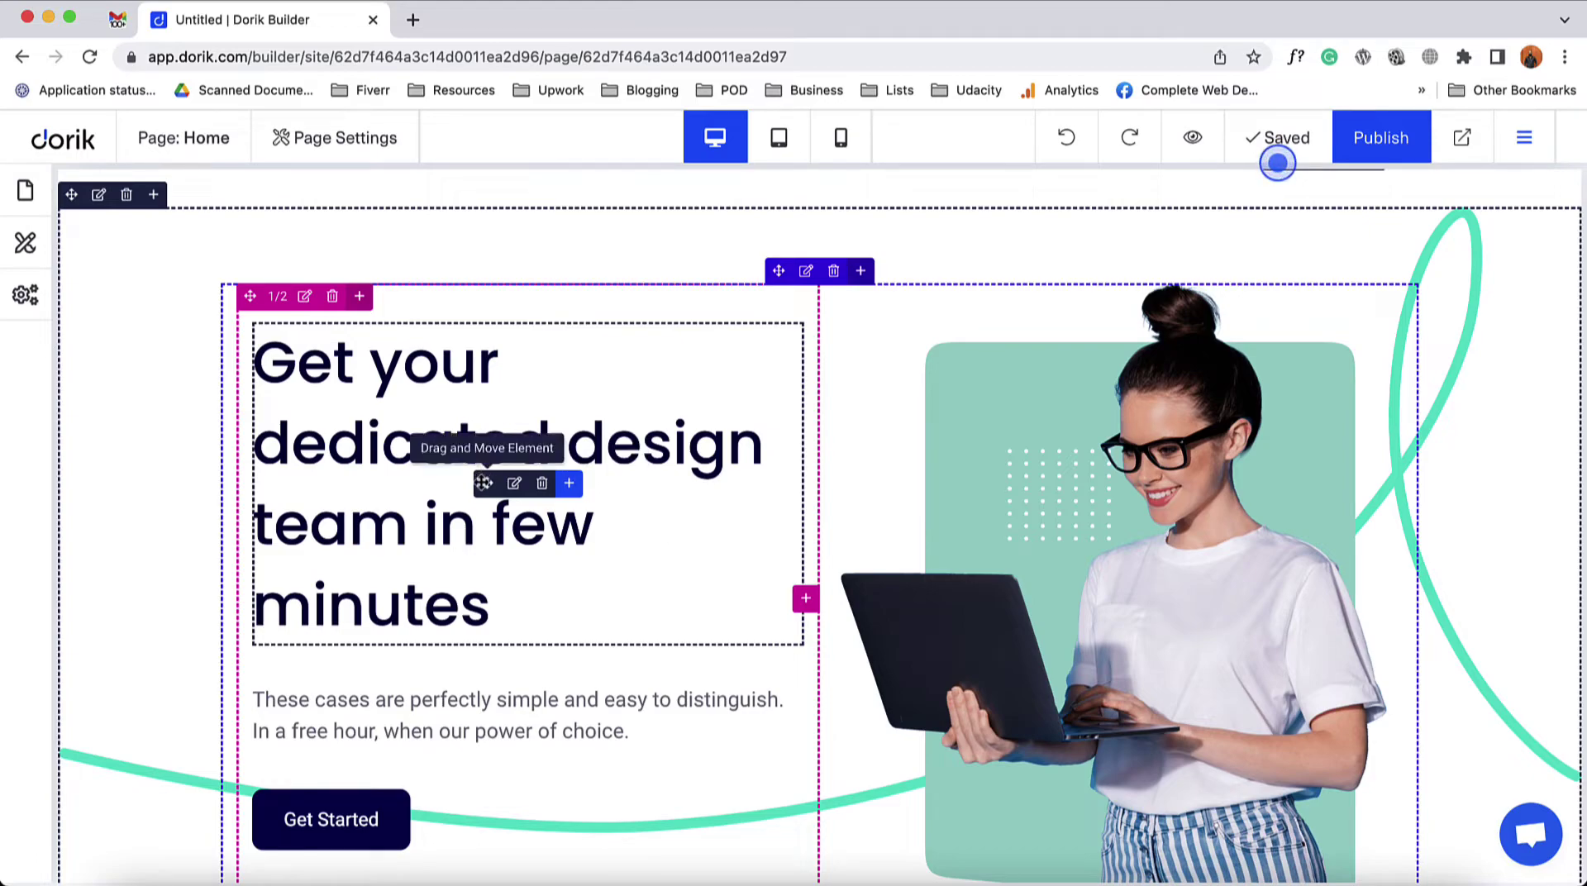
pyautogui.click(622, 518)
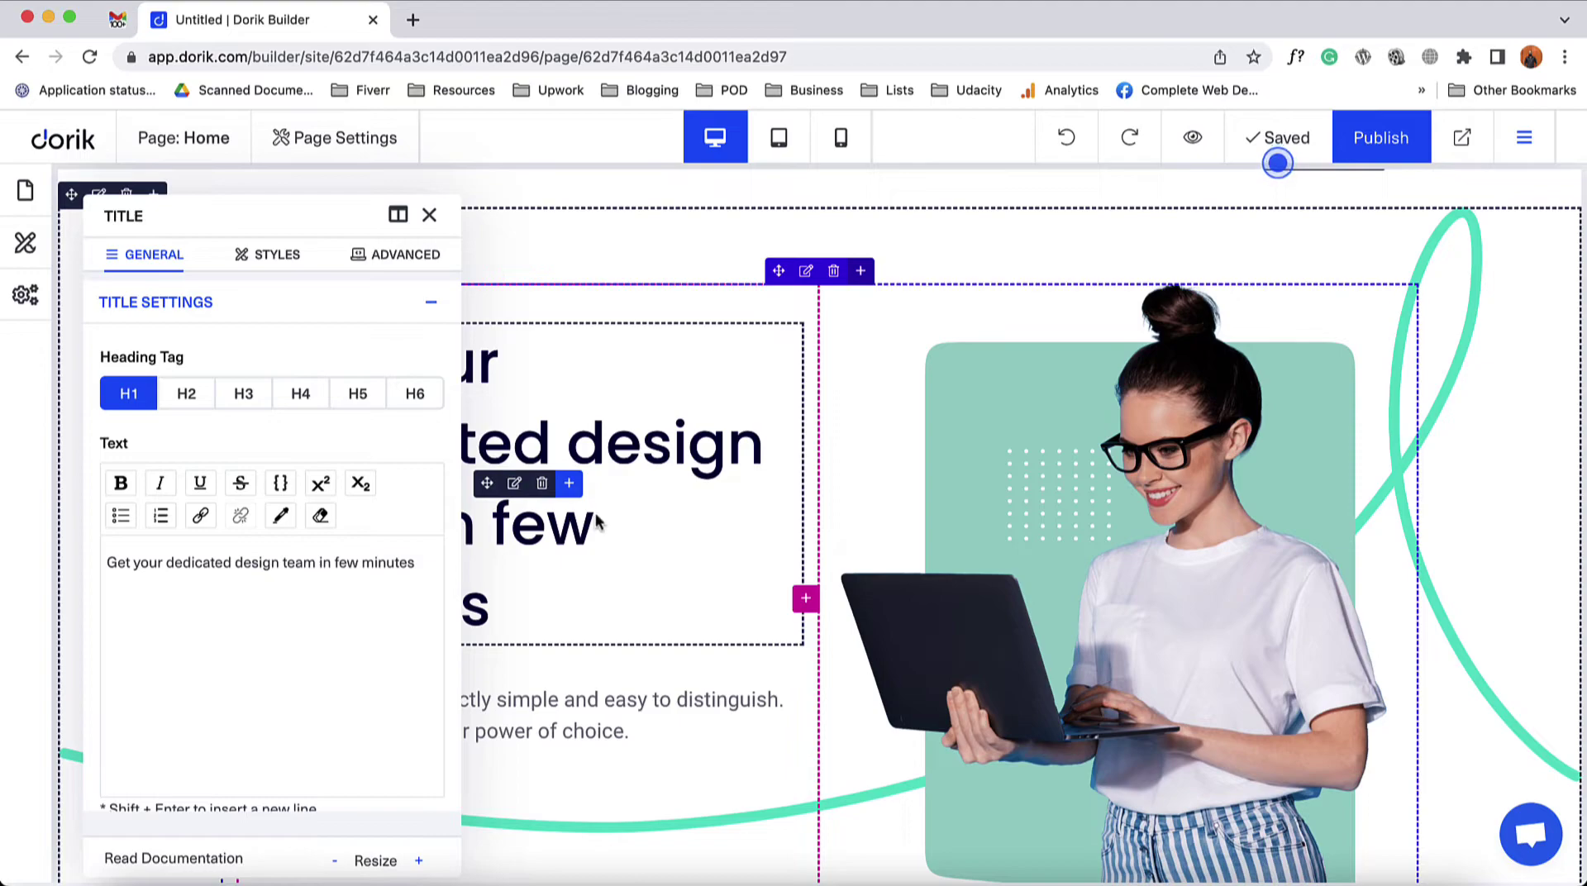
pyautogui.moveTo(290, 219); pyautogui.dragTo(979, 214)
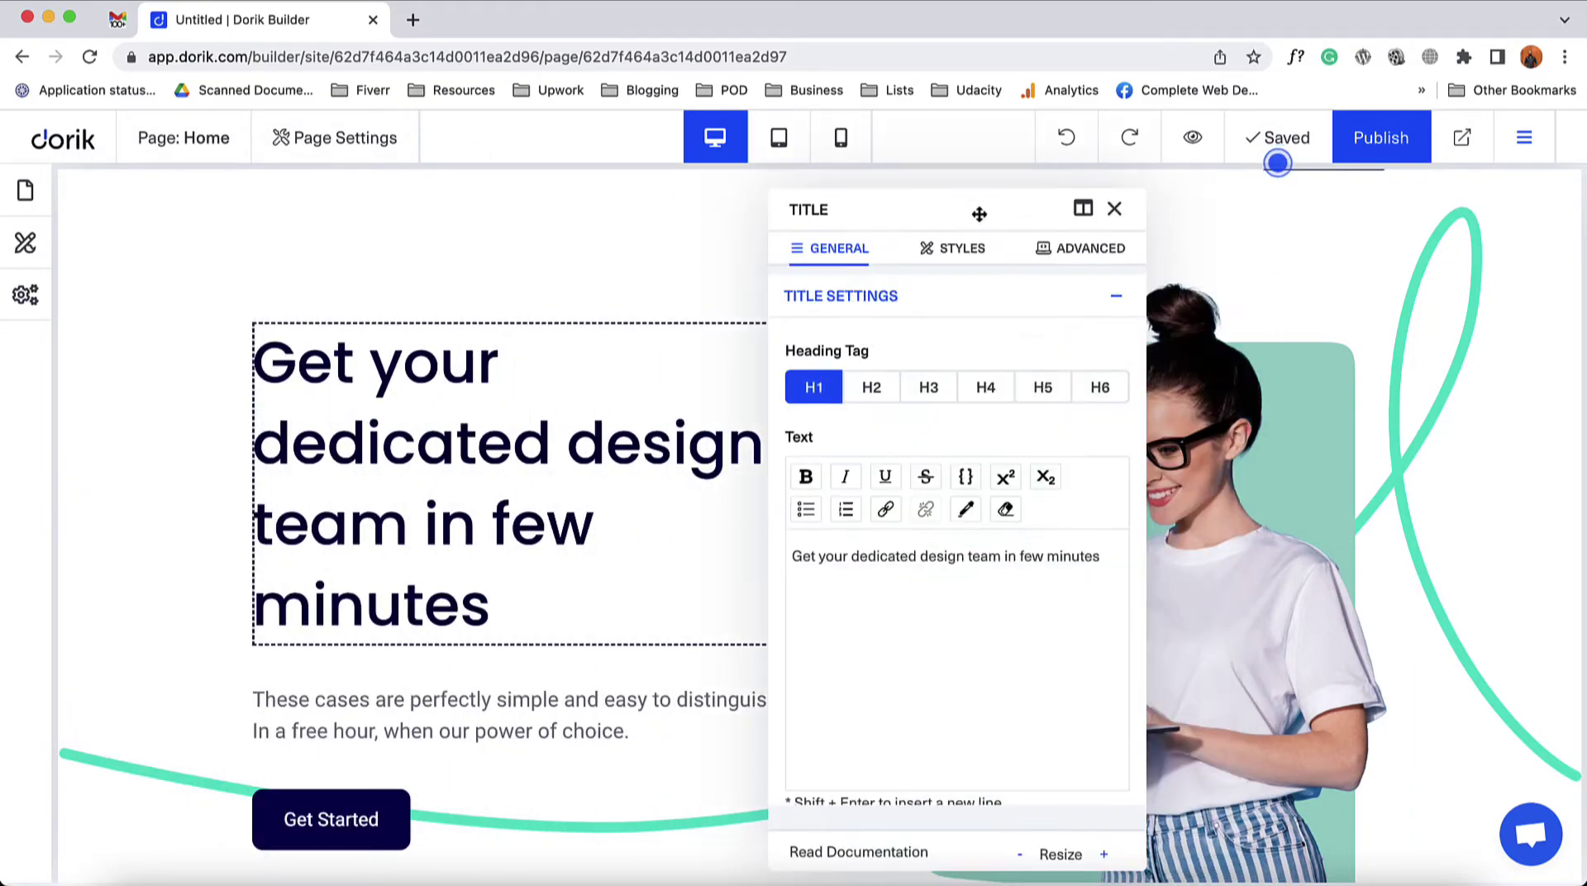
pyautogui.doubleClick(1065, 557)
pyautogui.write('seconds')
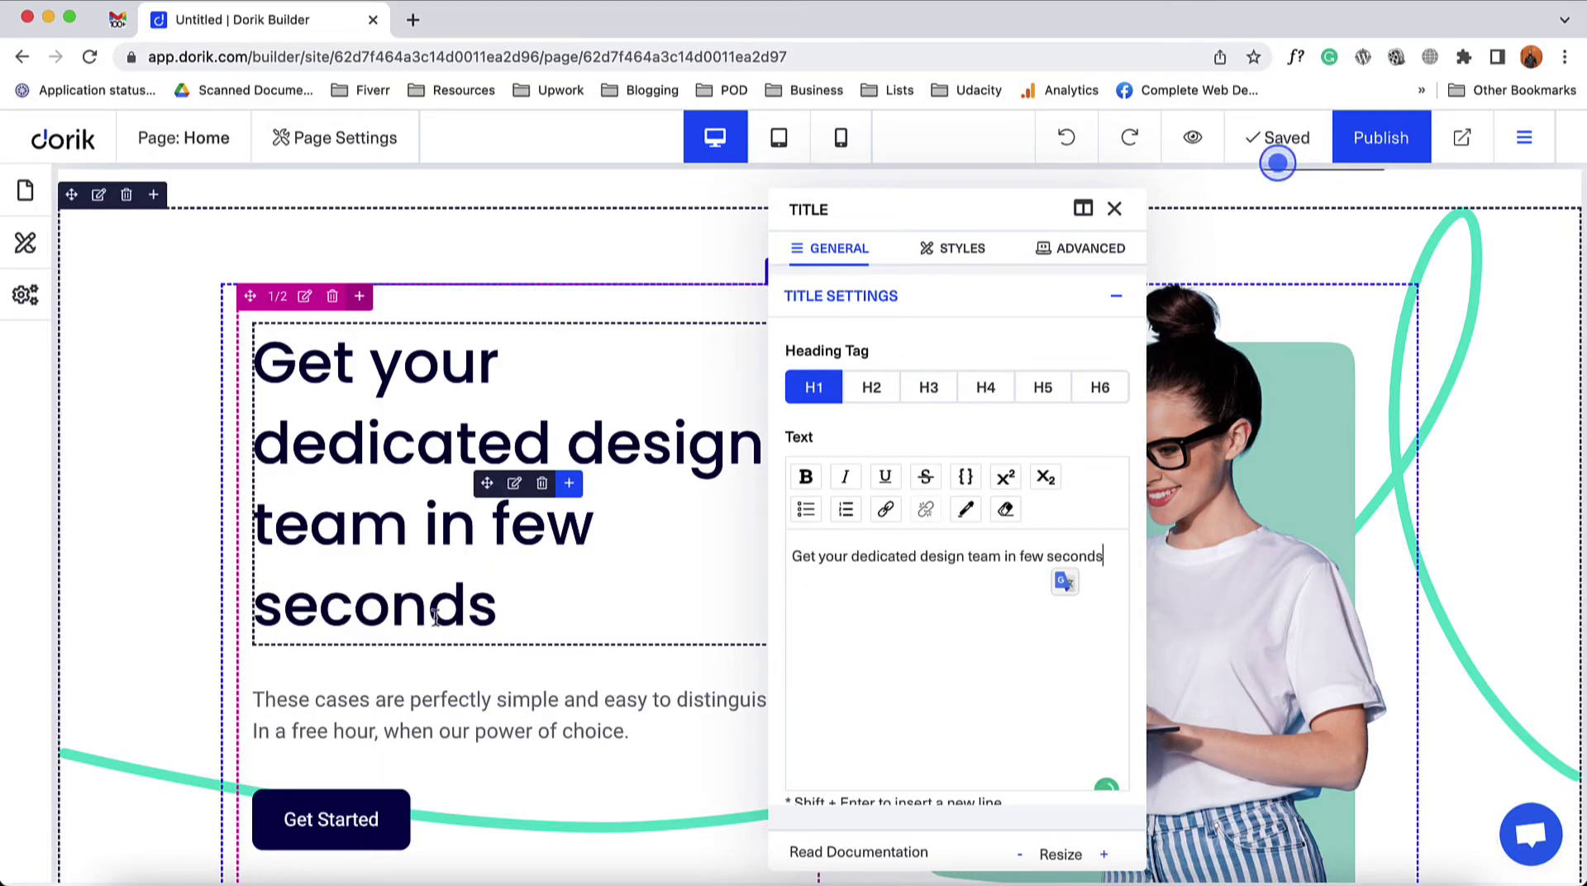
# Look through the heading's Title Styles options, then close the heading settings.
pyautogui.scroll(-5, 970, 414)
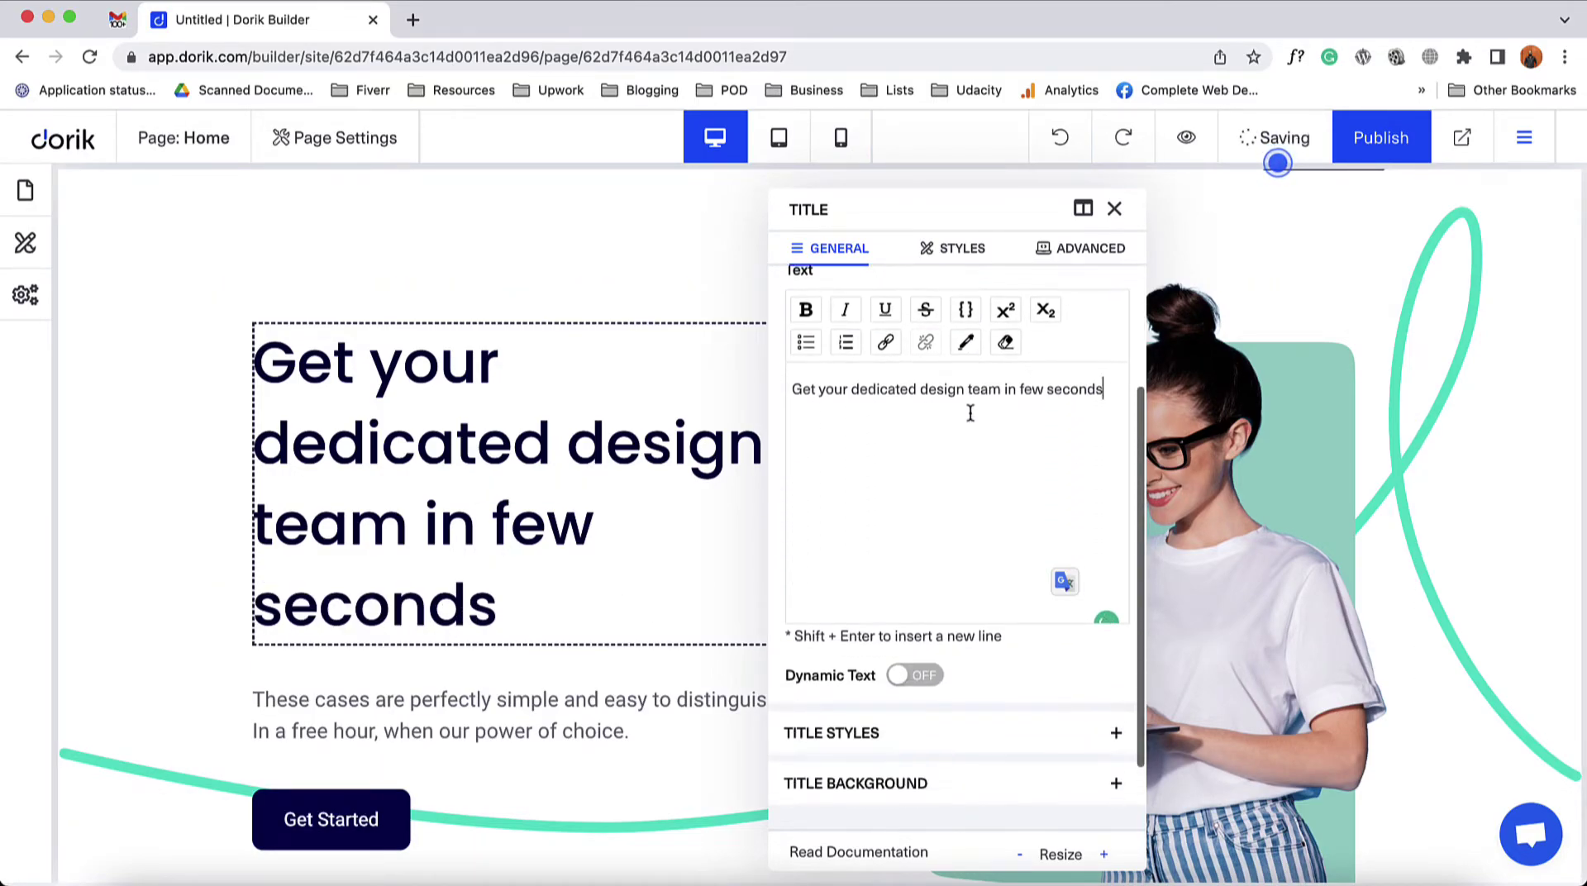
pyautogui.click(900, 699)
pyautogui.scroll(-2, 901, 699)
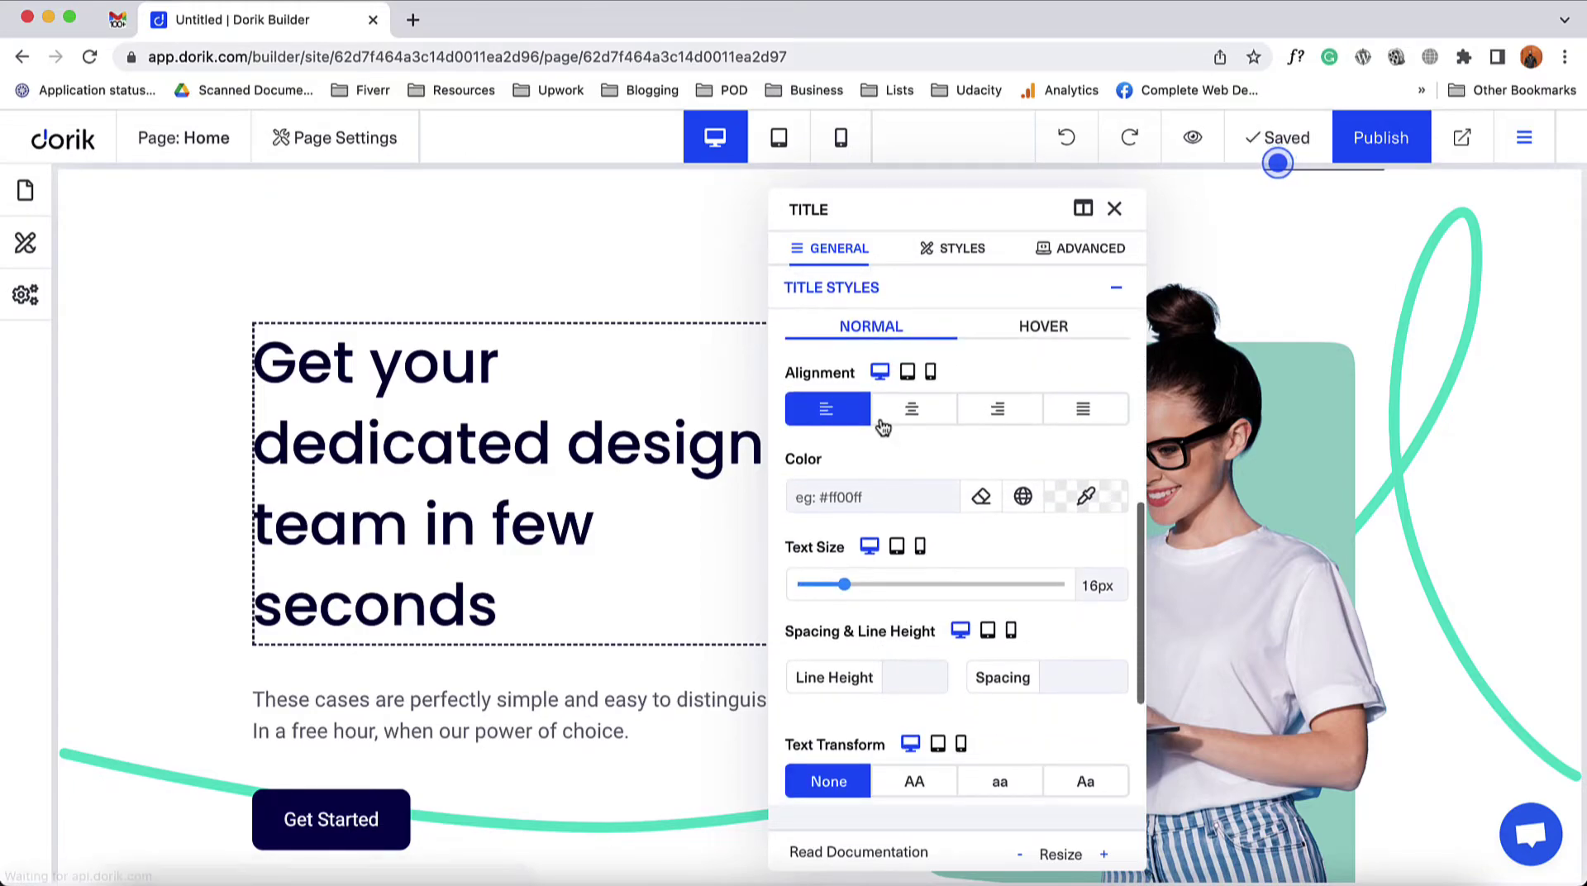
pyautogui.scroll(-3, 913, 734)
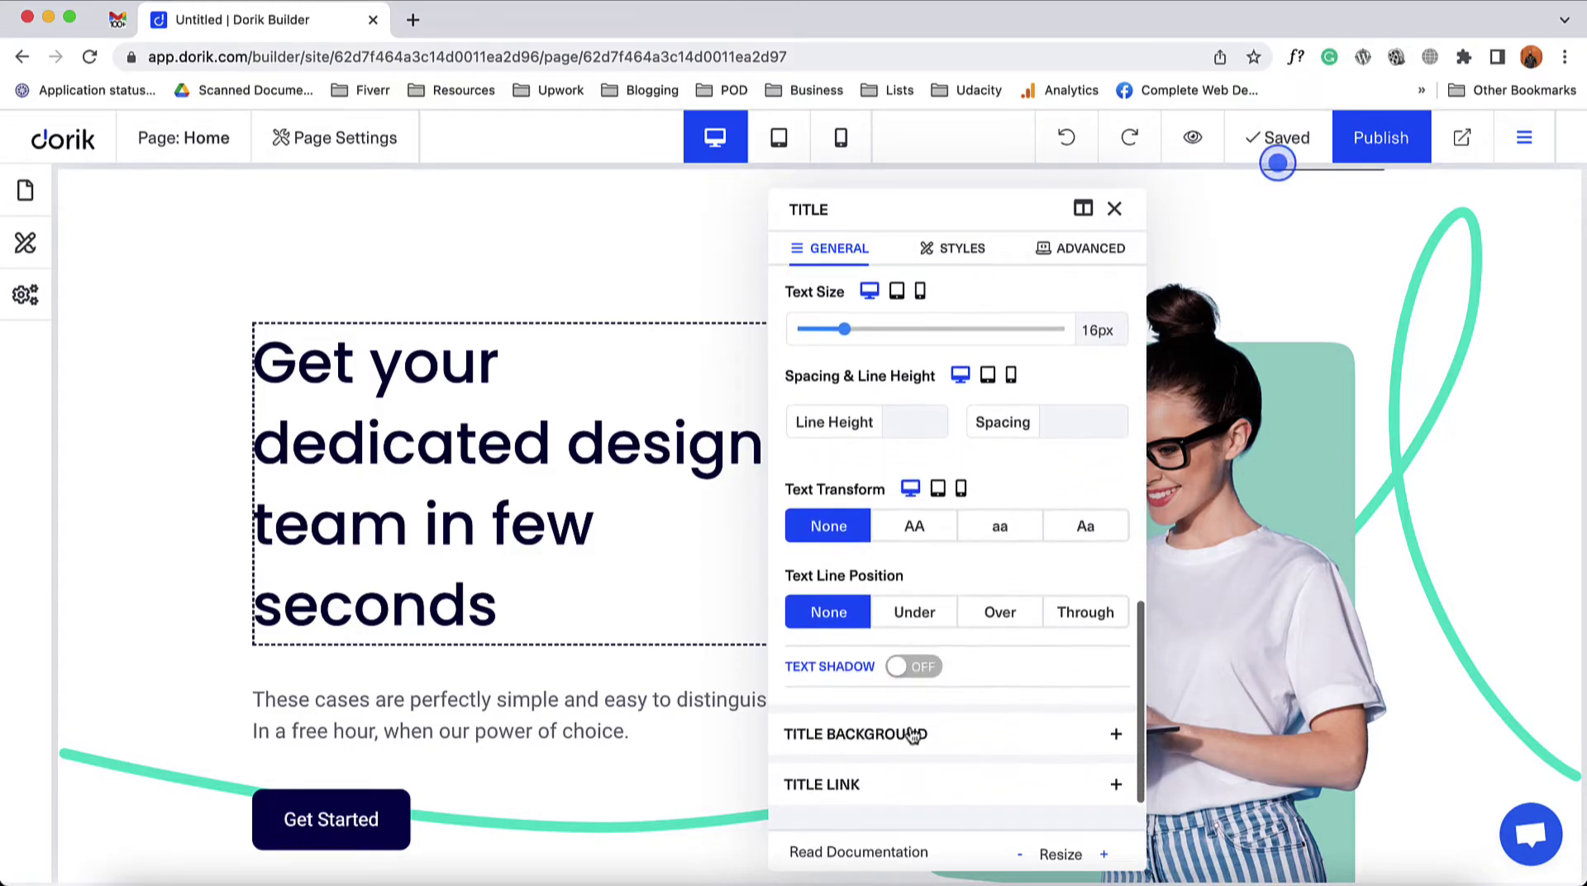
pyautogui.click(1116, 211)
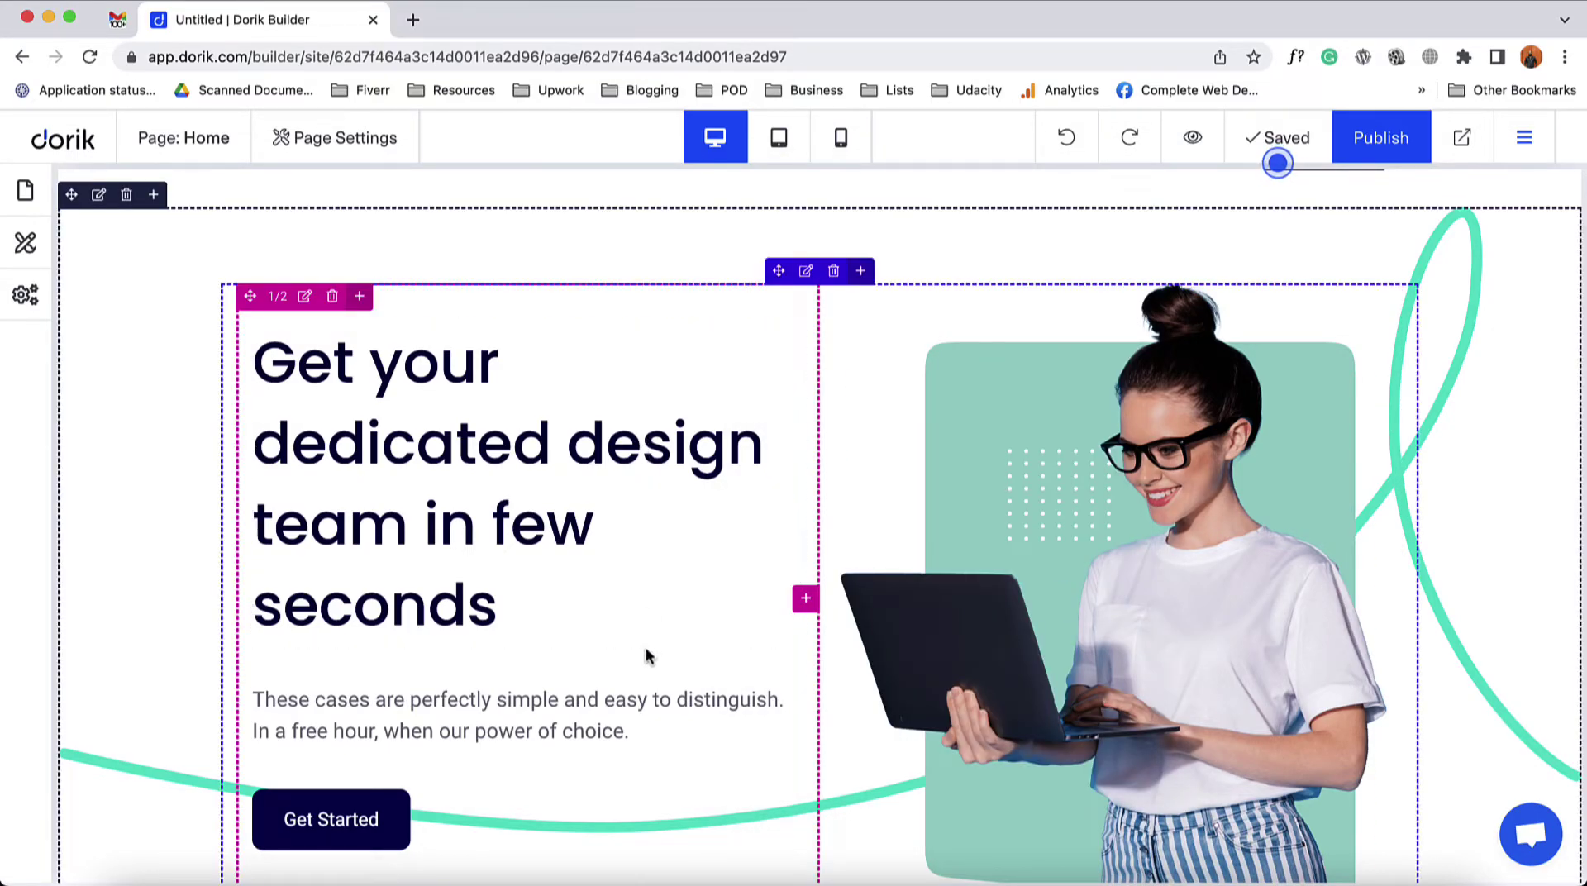
pyautogui.scroll(-3, 646, 648)
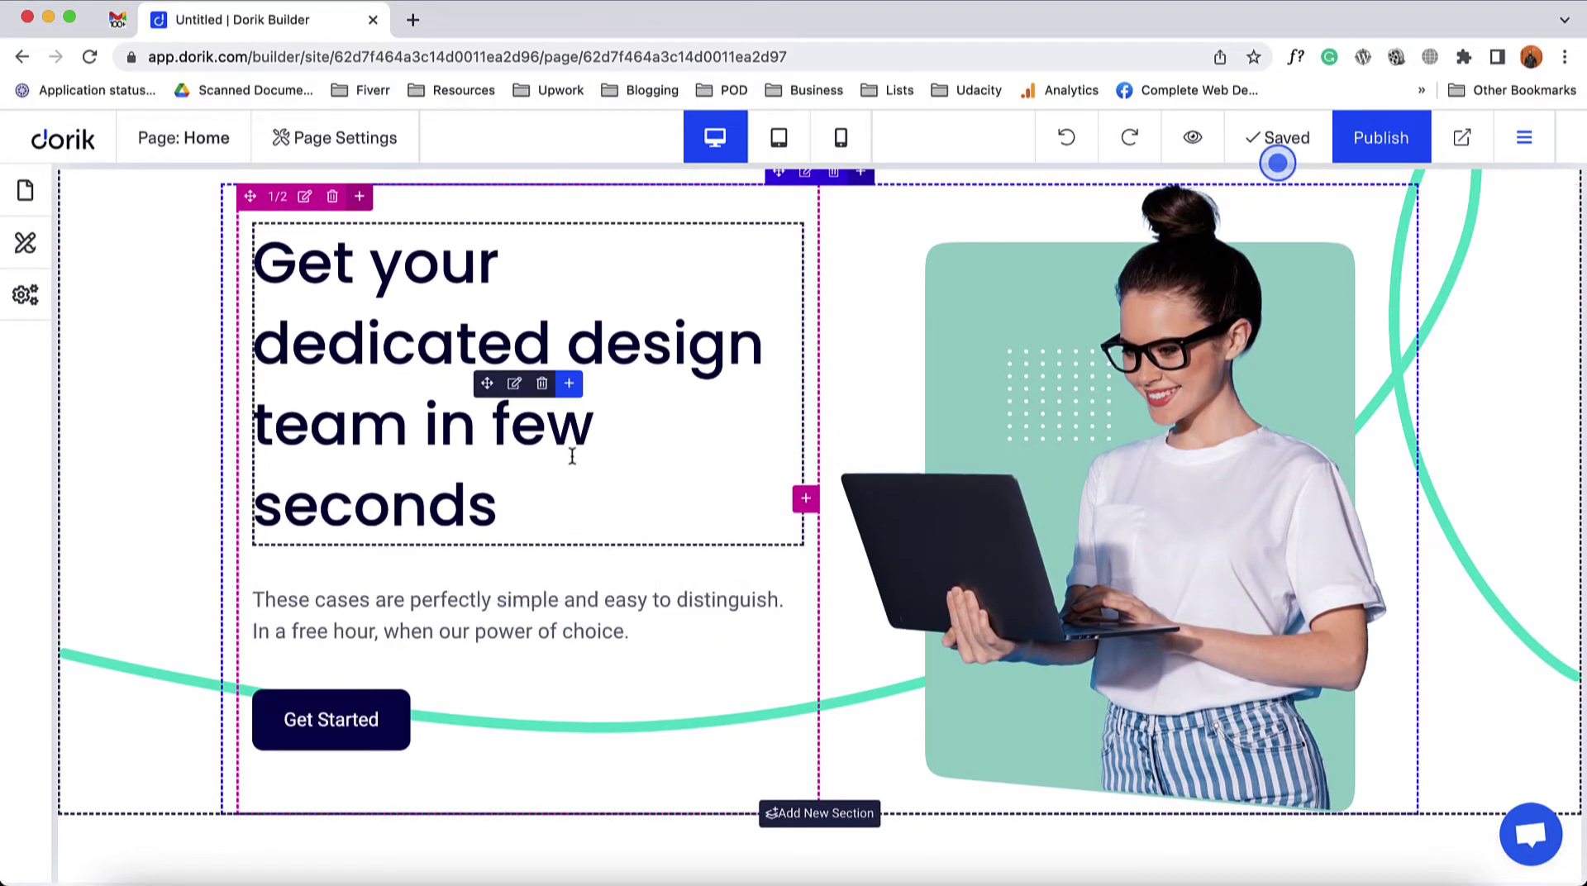
pyautogui.scroll(2, 573, 454)
pyautogui.scroll(-1, 562, 414)
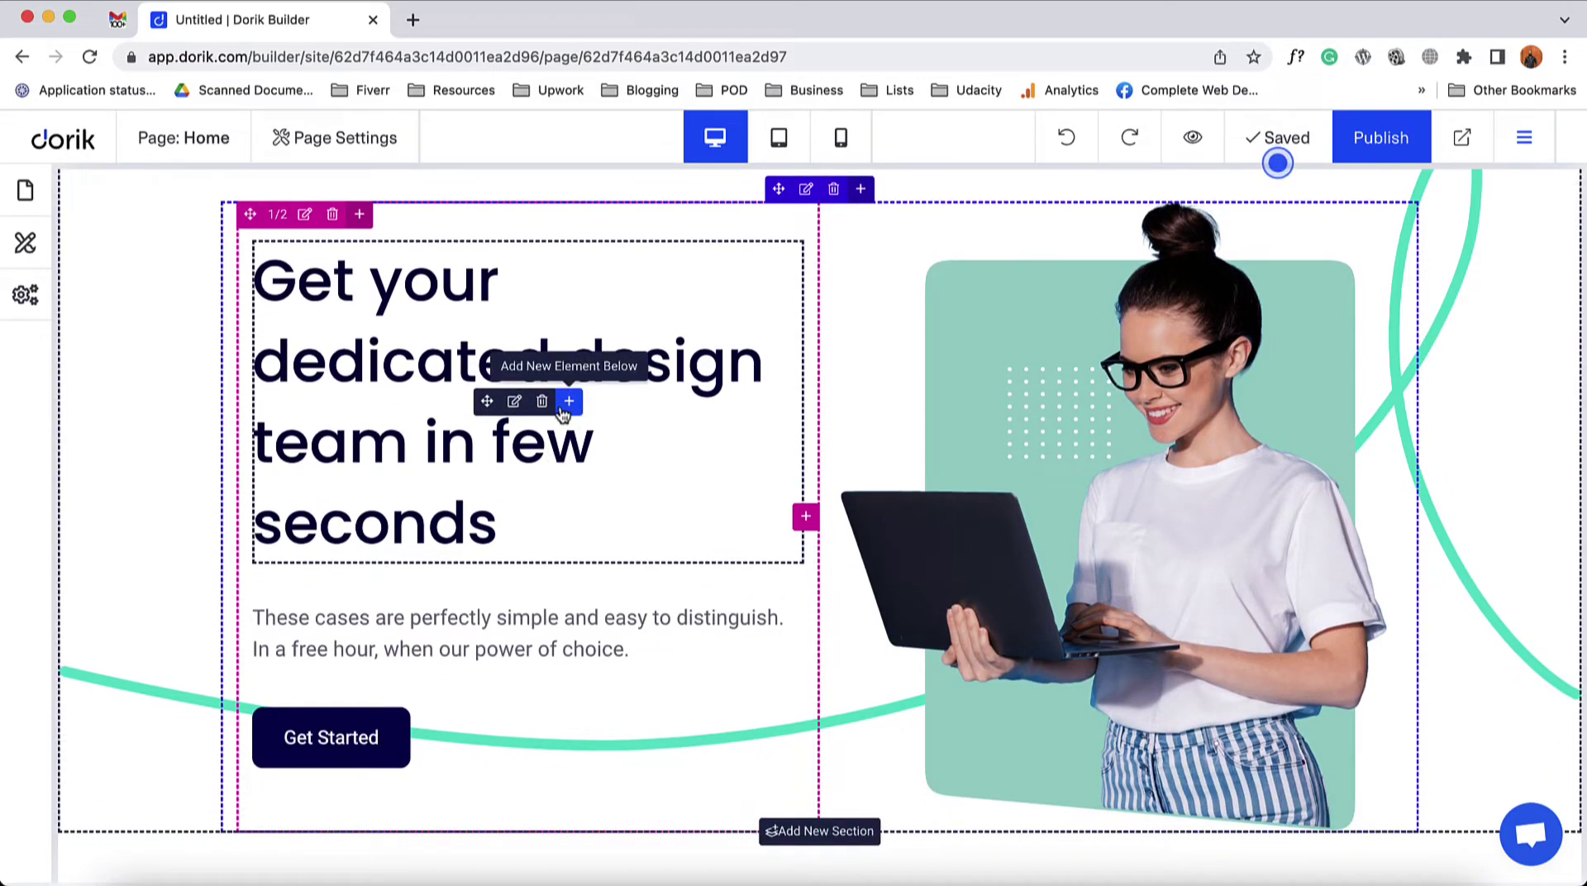
pyautogui.scroll(2, 445, 510)
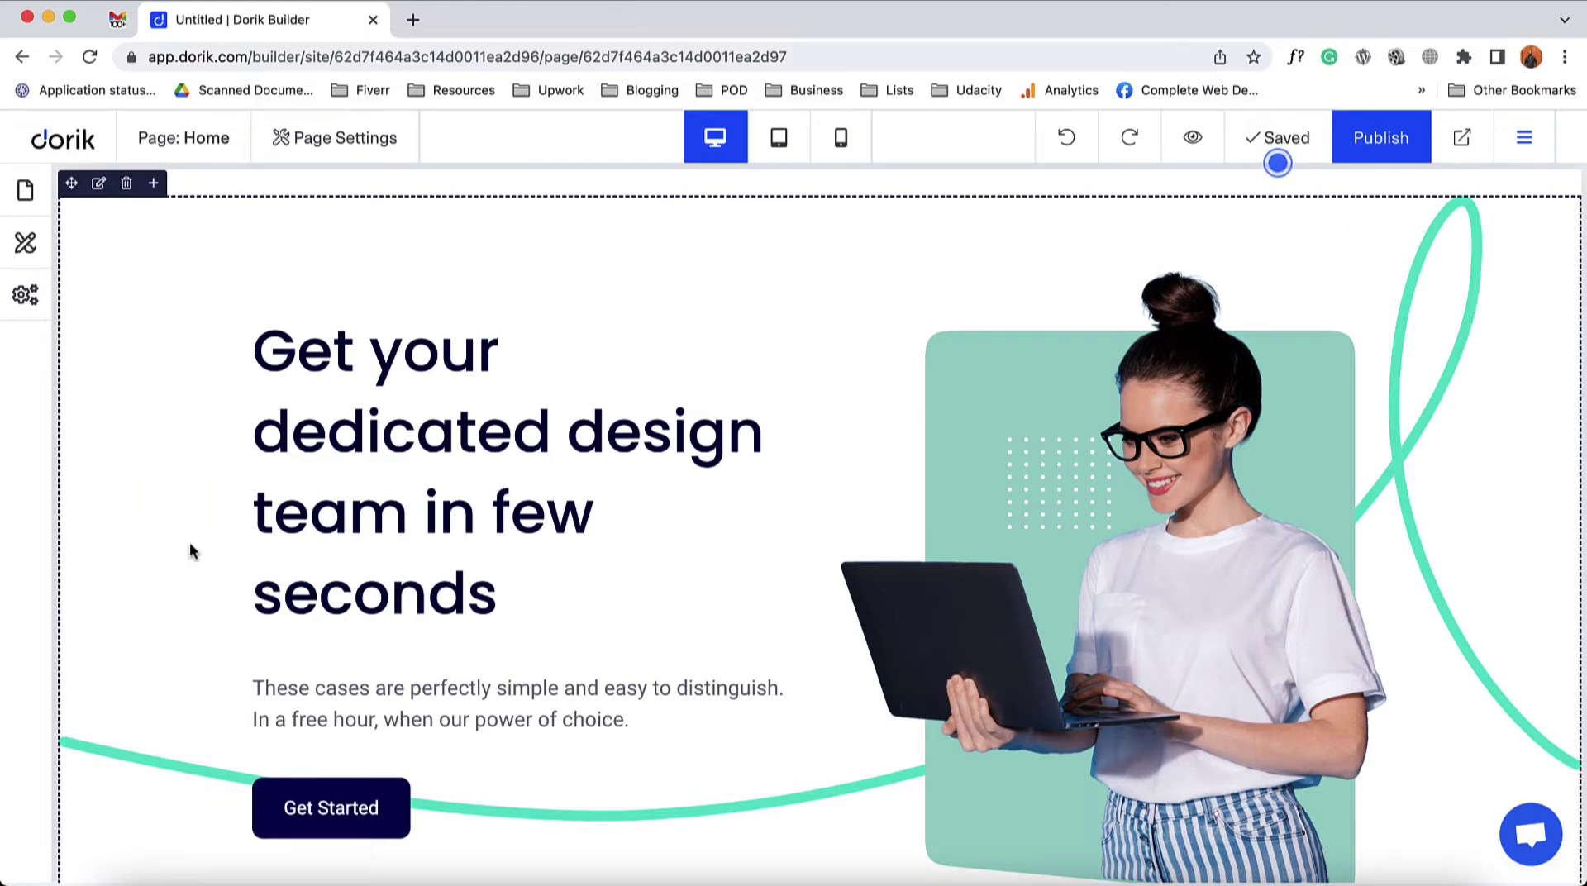
pyautogui.scroll(-2, 192, 553)
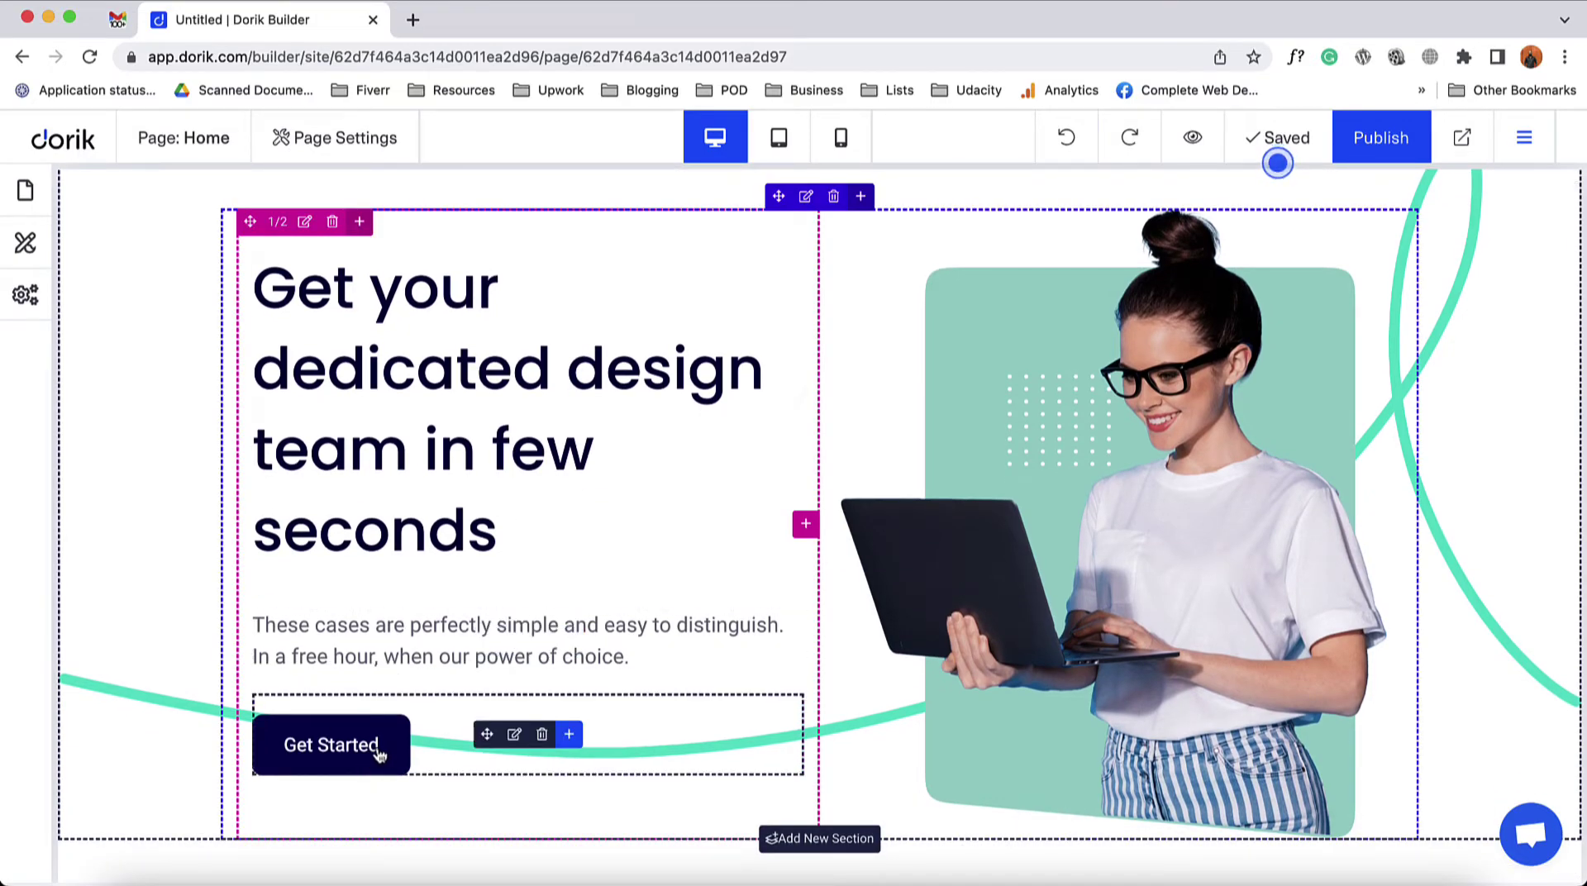
# Insert a Subscription Form below the Get Started button and close its settings.
pyautogui.click(569, 734)
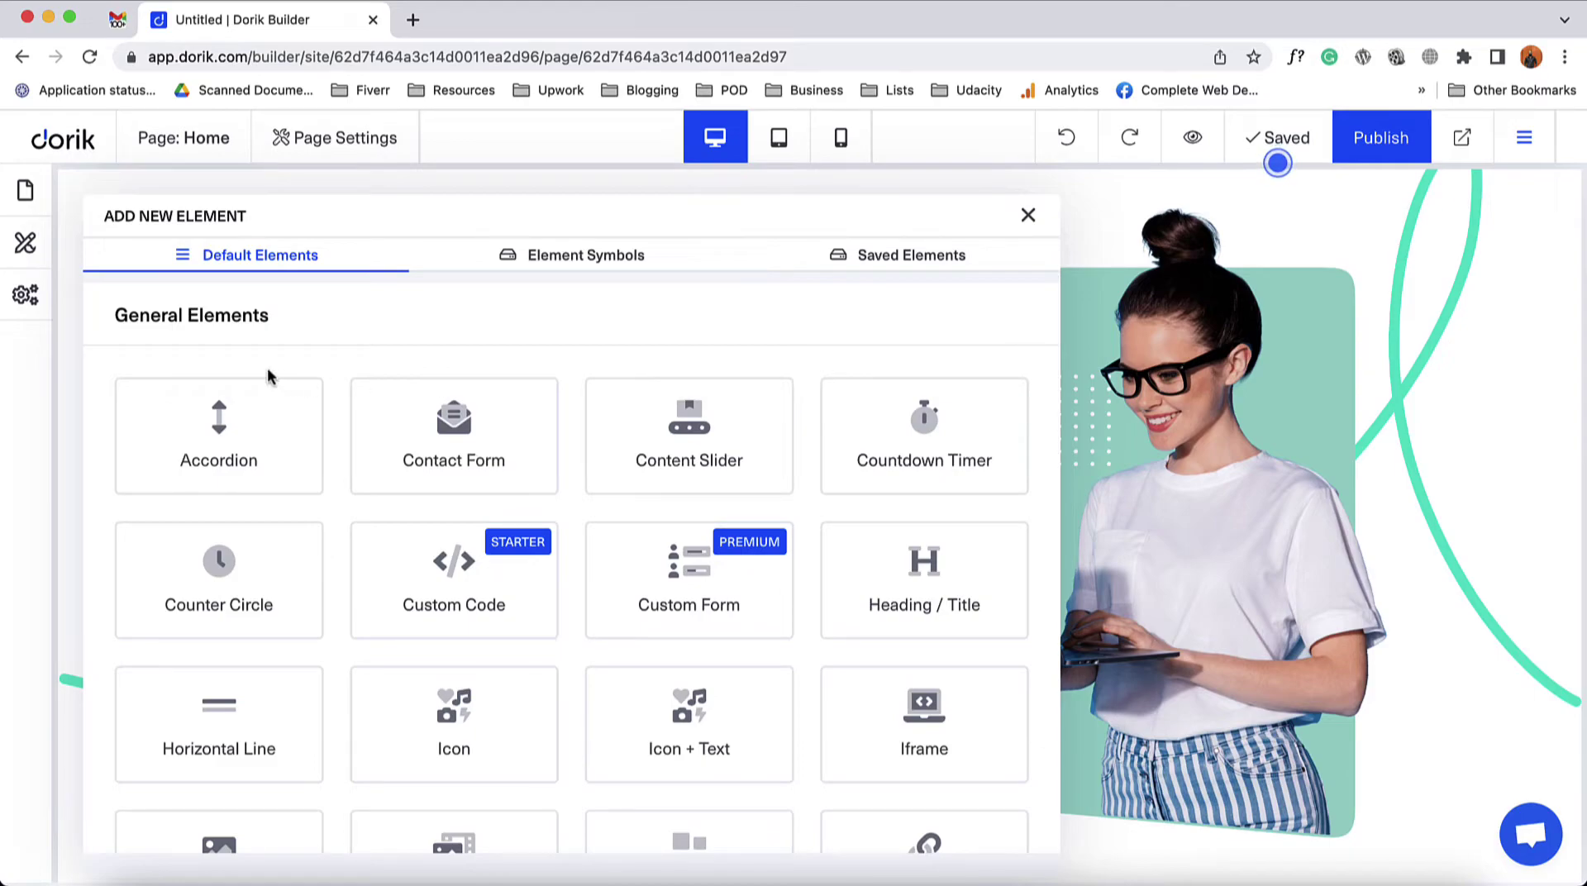
pyautogui.scroll(-4, 392, 578)
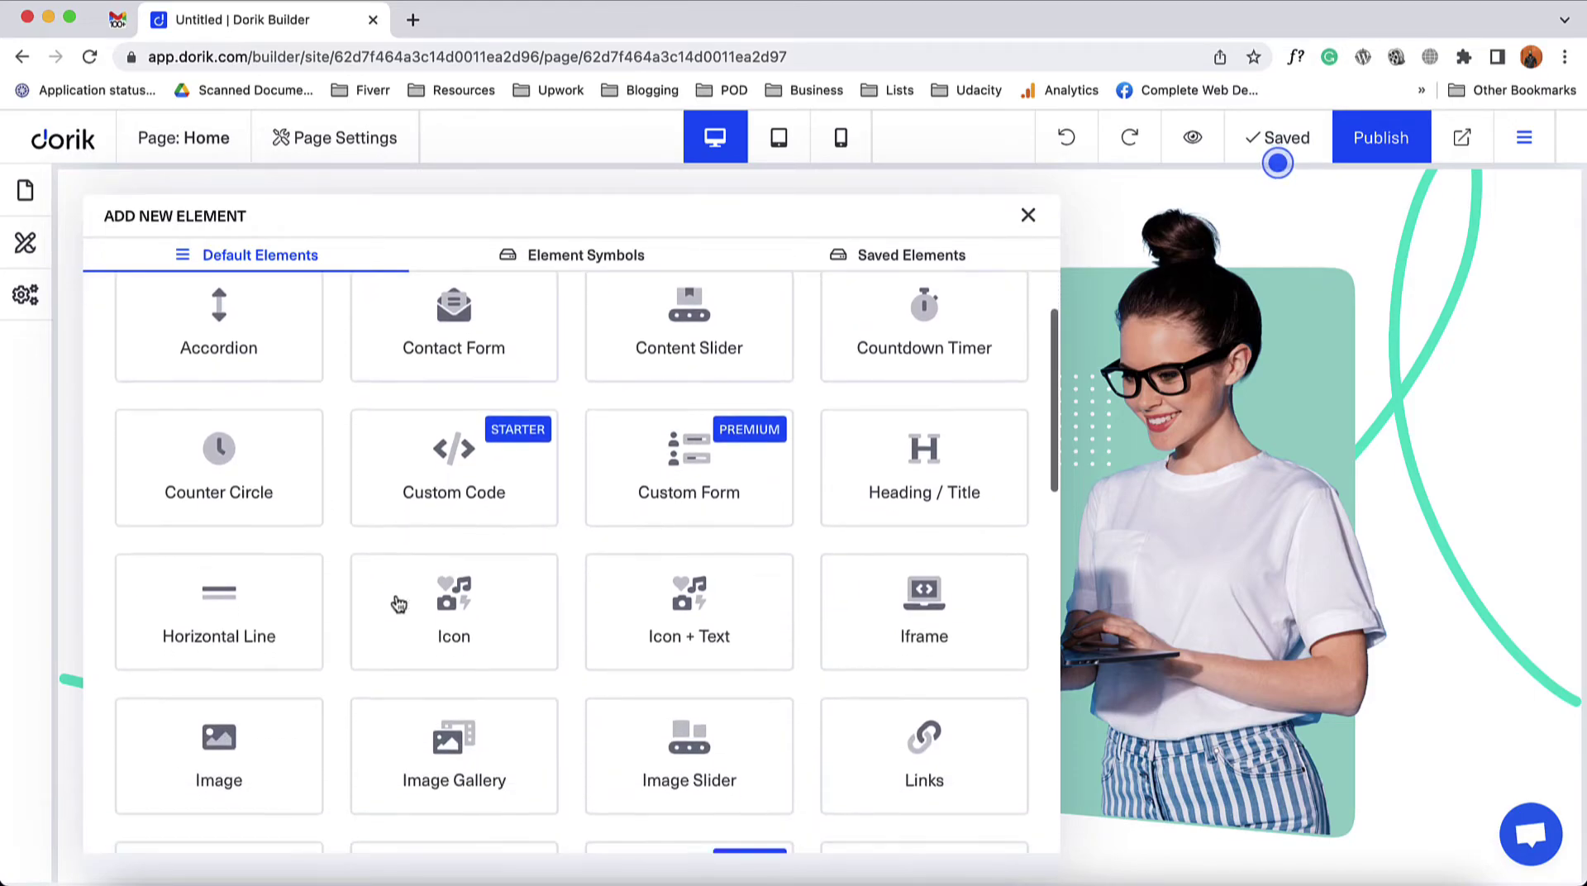
pyautogui.scroll(-2, 388, 676)
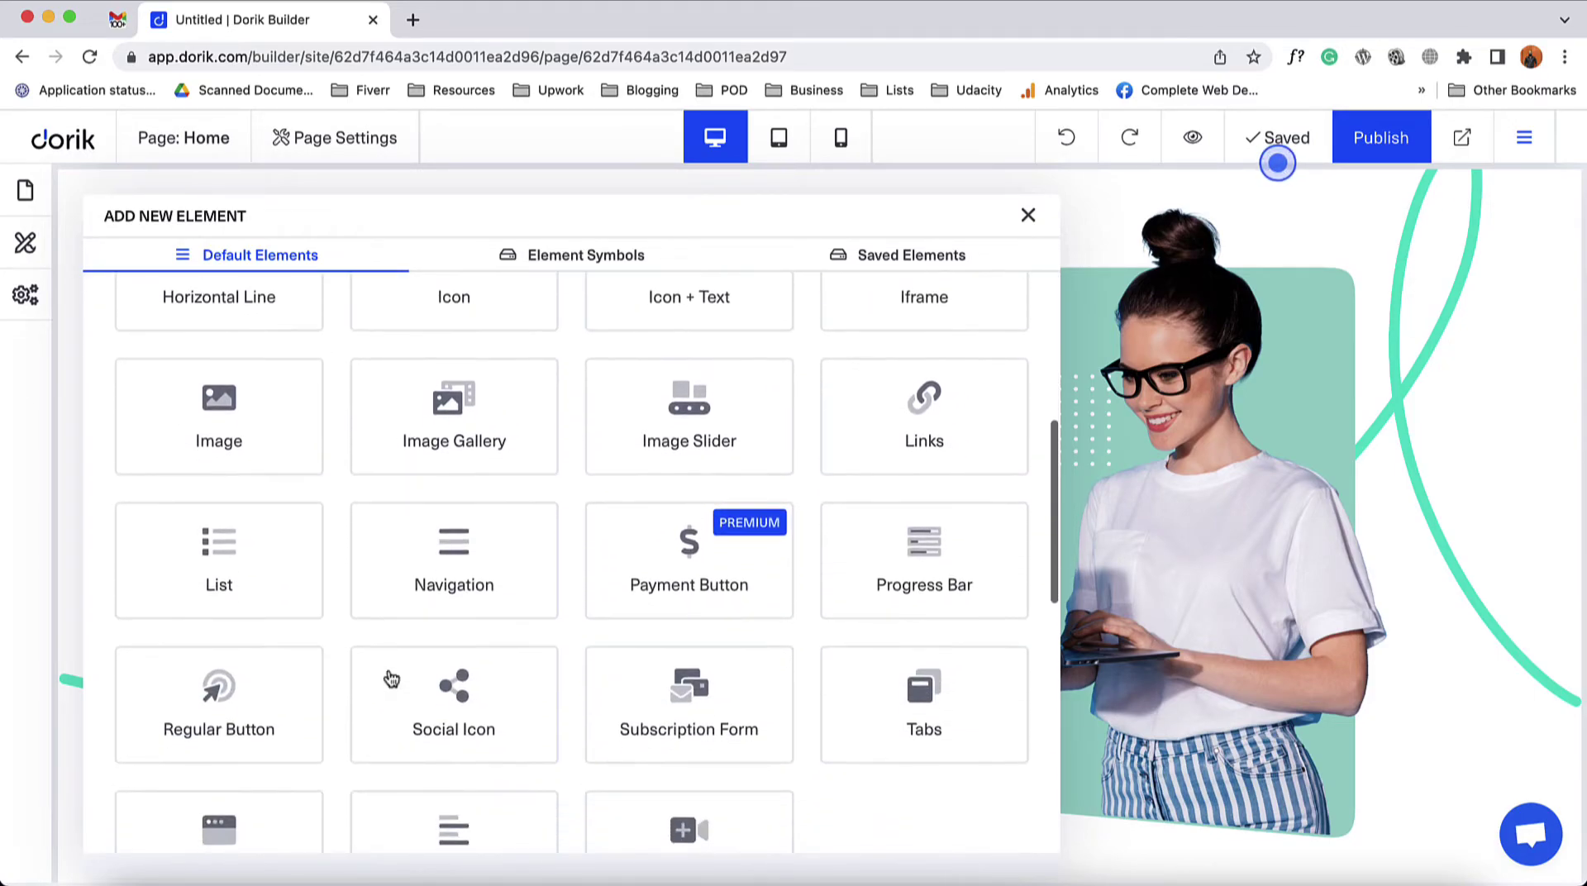
pyautogui.click(668, 708)
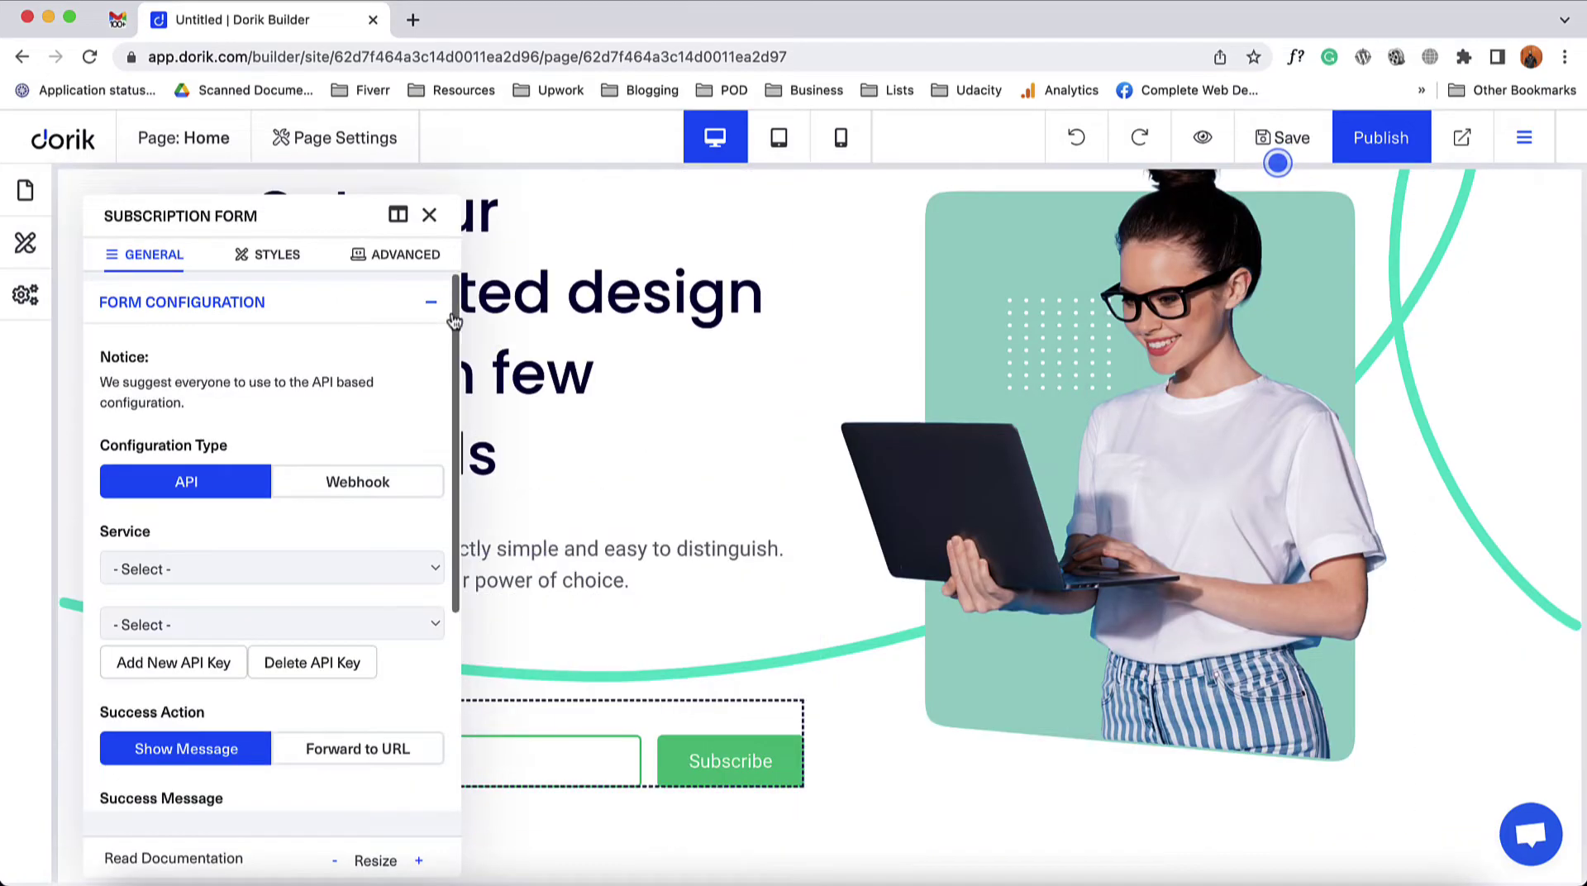
pyautogui.click(429, 215)
pyautogui.scroll(-3, 414, 668)
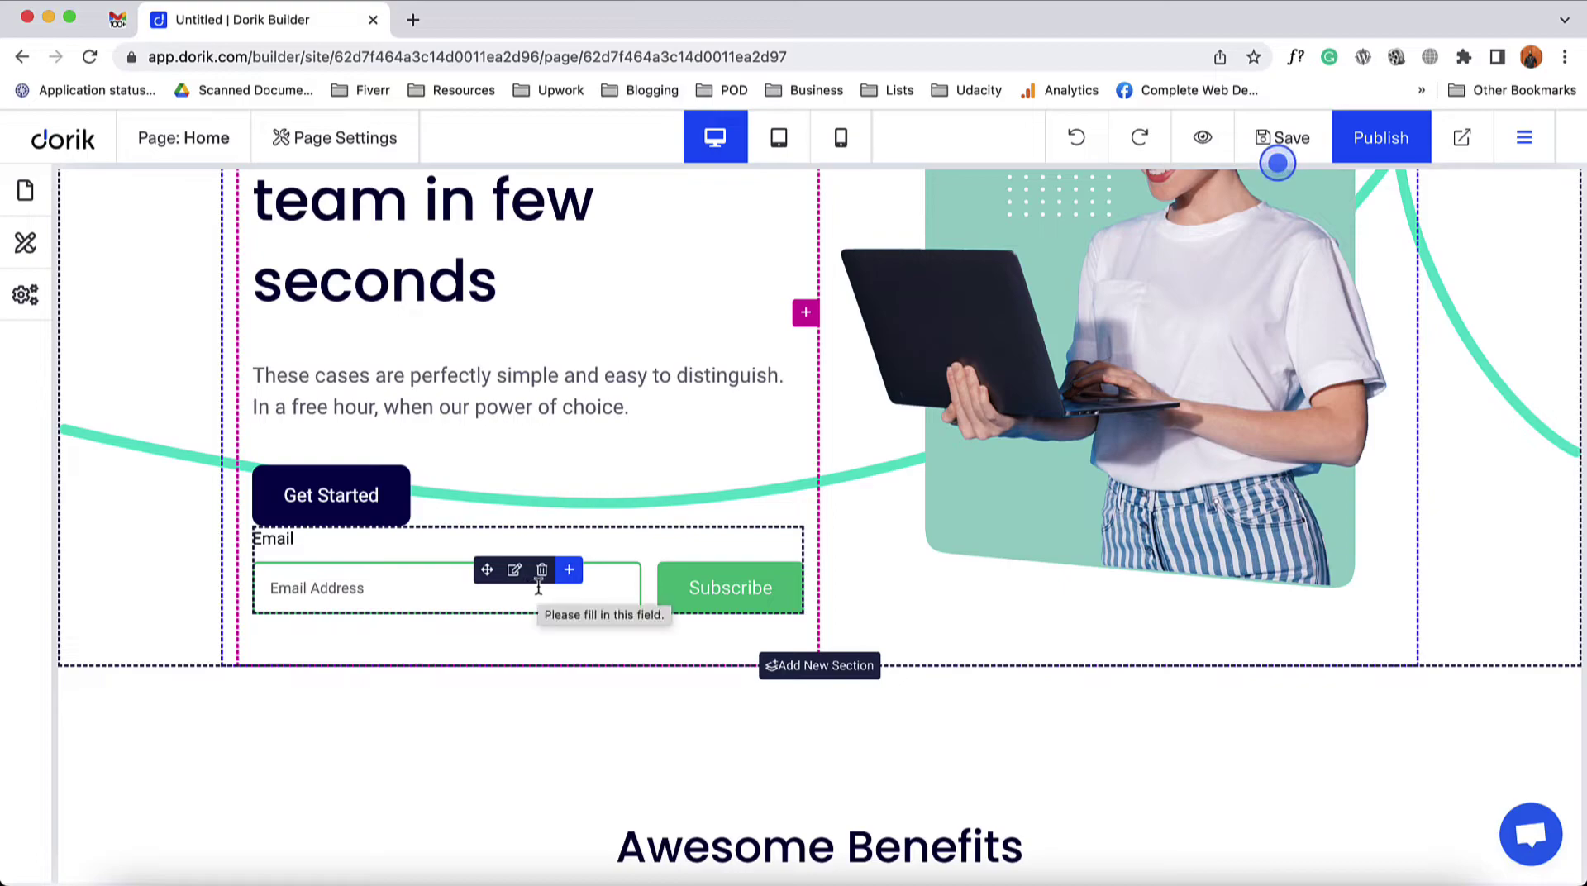
# Delete the subscription form, then review and close the Get Started button's settings.
pyautogui.click(541, 570)
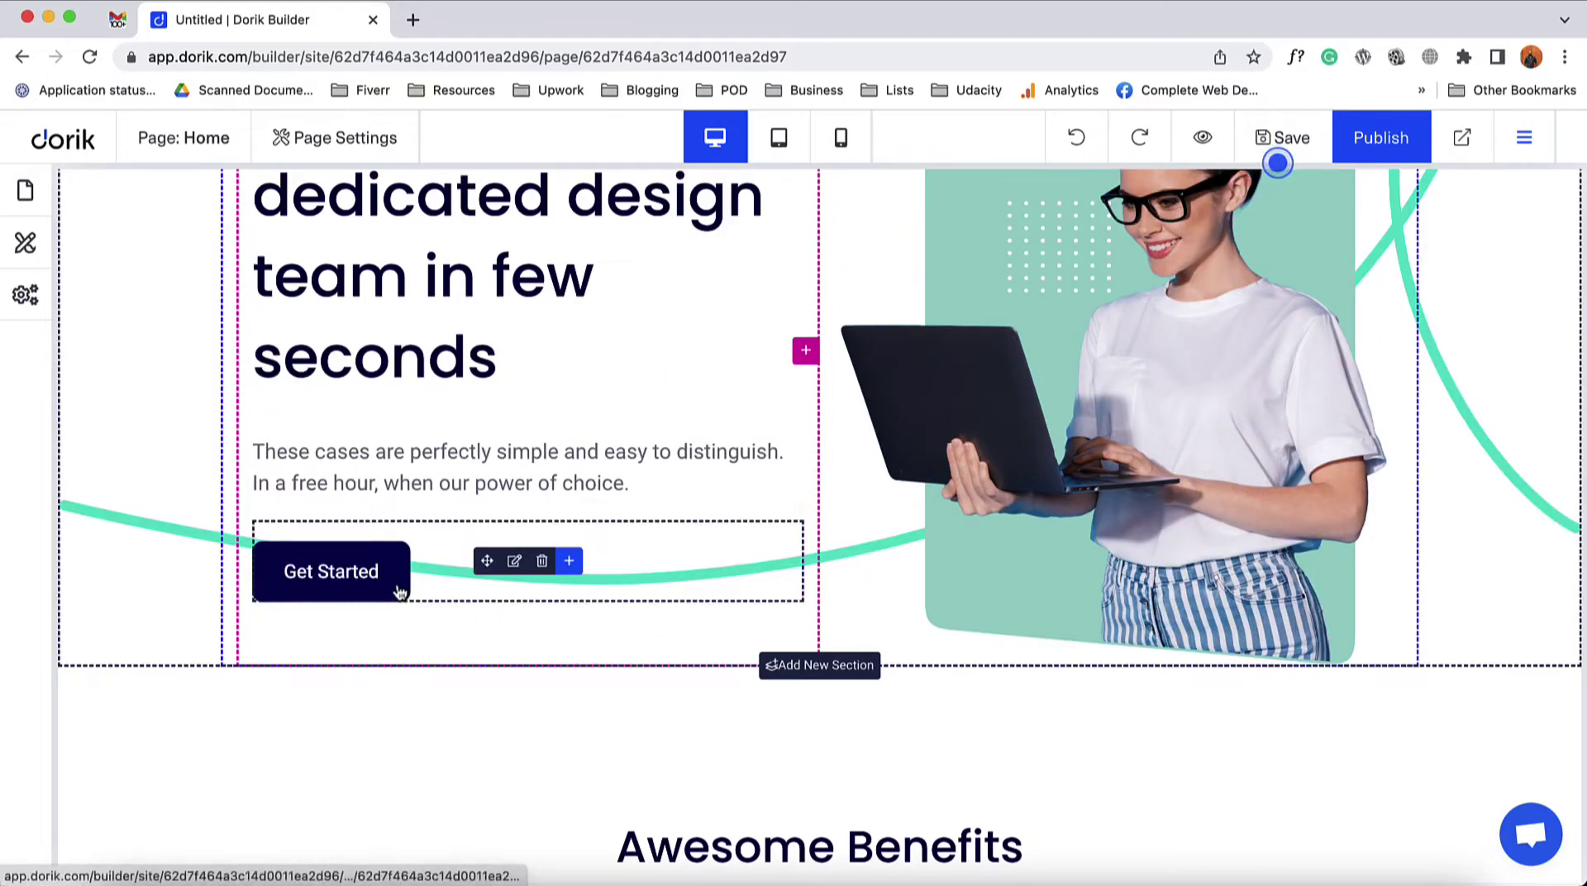
pyautogui.click(436, 584)
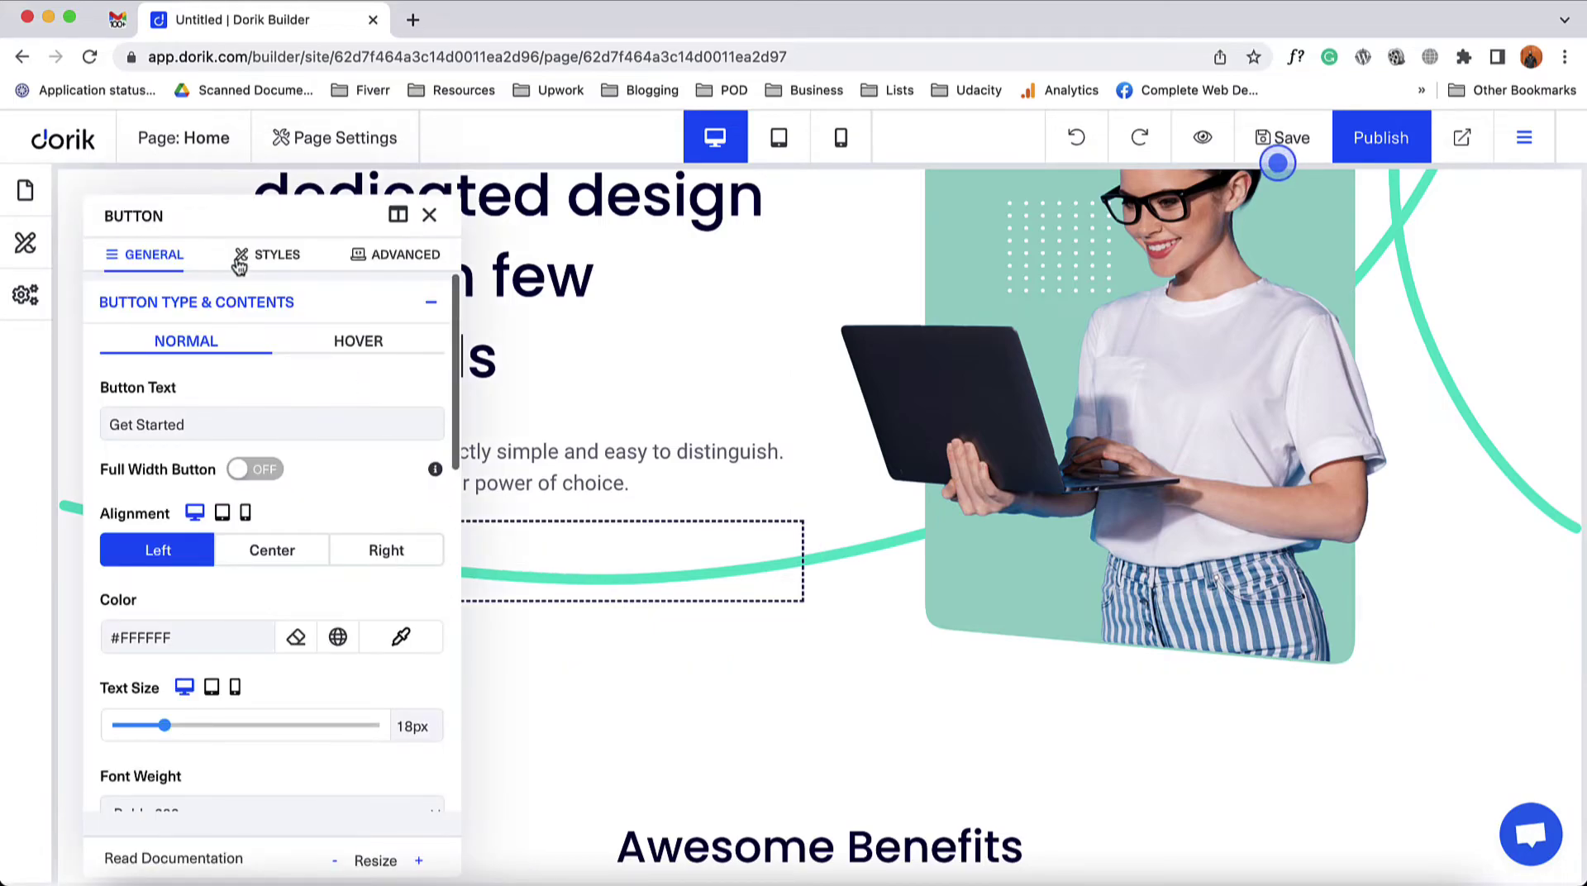
pyautogui.moveTo(237, 224); pyautogui.dragTo(873, 213)
pyautogui.scroll(-8, 912, 562)
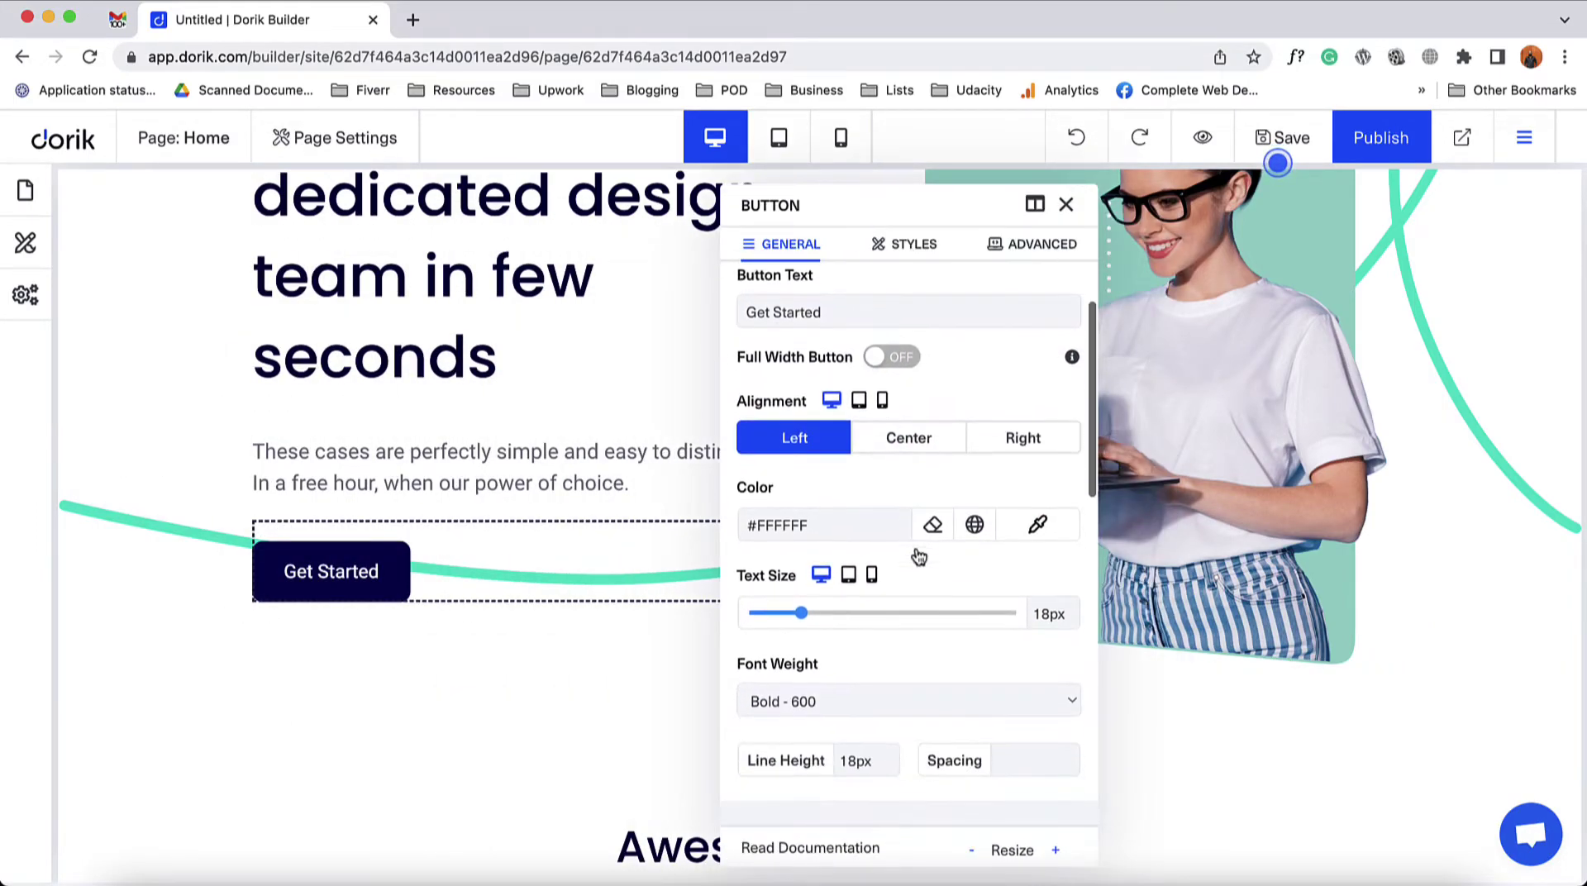
pyautogui.scroll(-10, 893, 727)
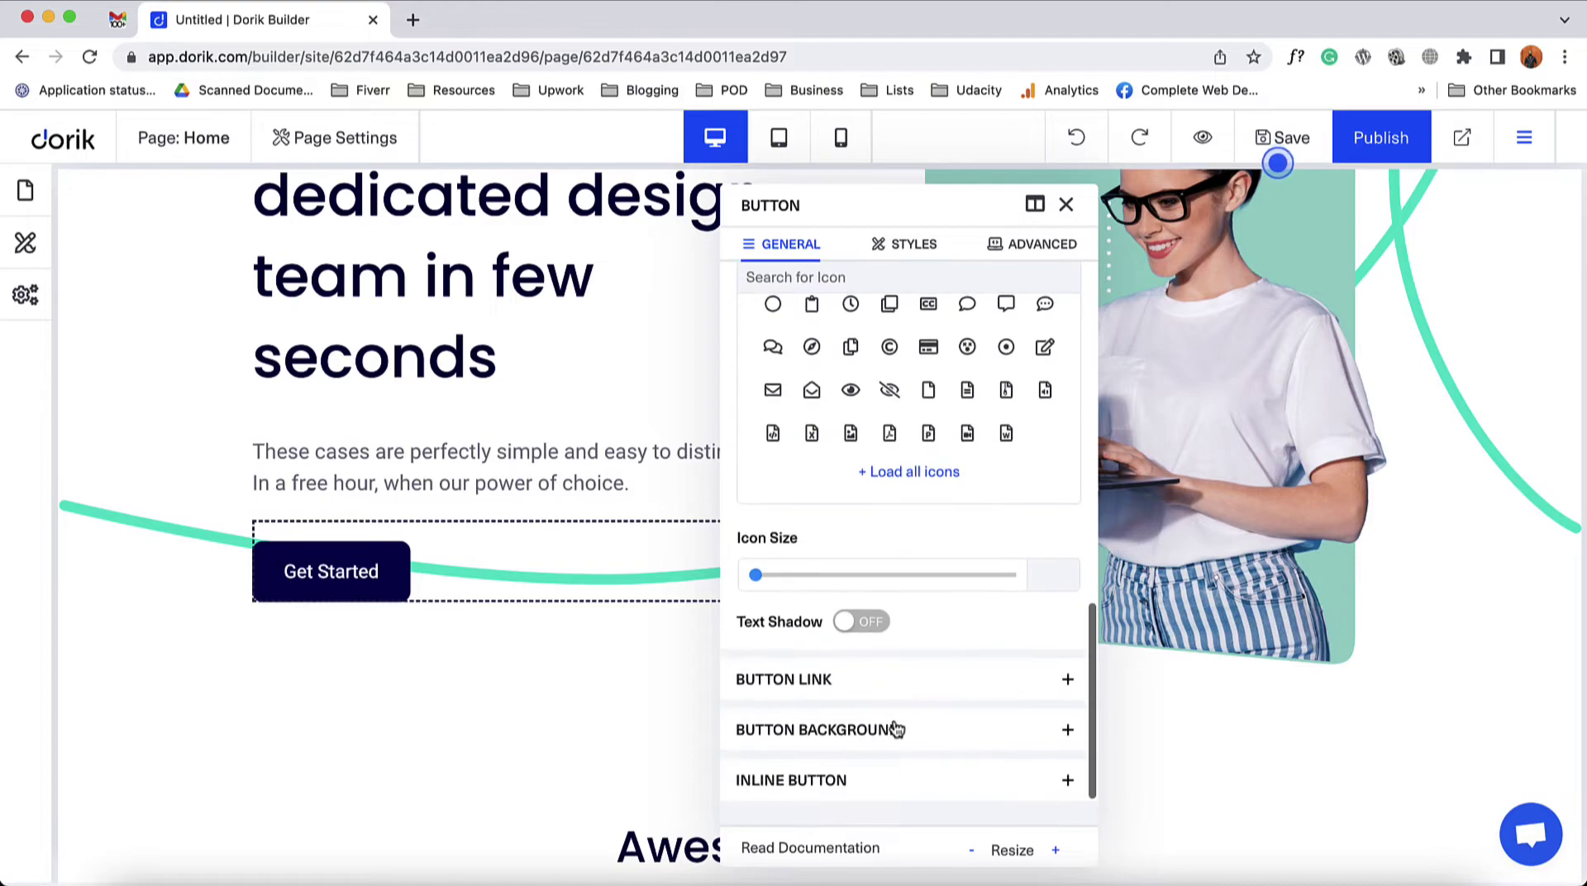
pyautogui.scroll(15, 897, 728)
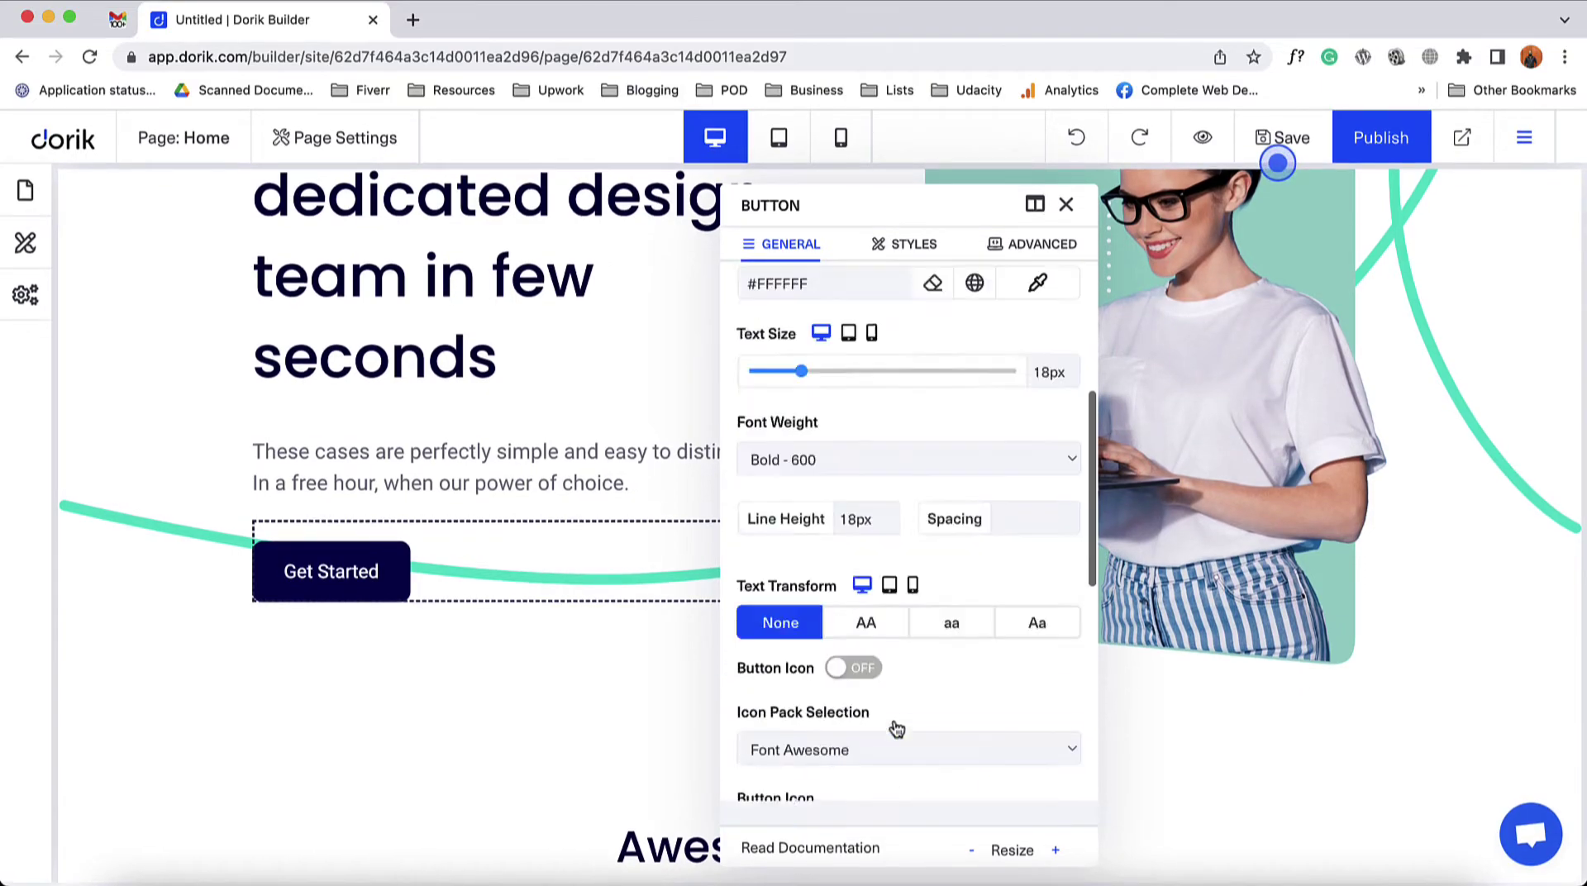
pyautogui.click(1065, 204)
pyautogui.scroll(5, 677, 390)
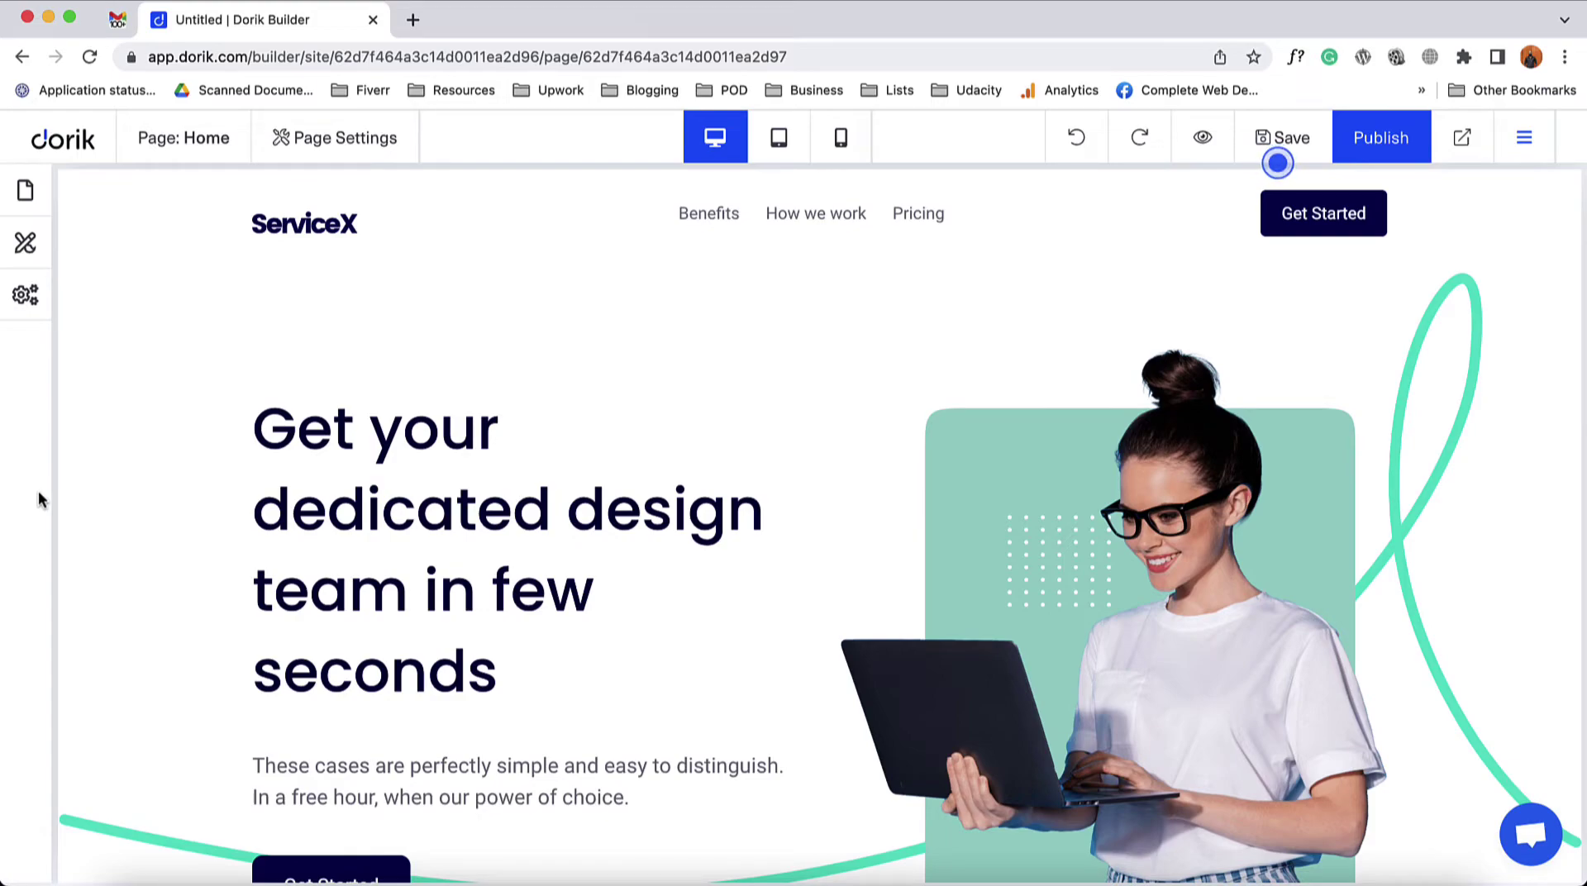
pyautogui.click(333, 147)
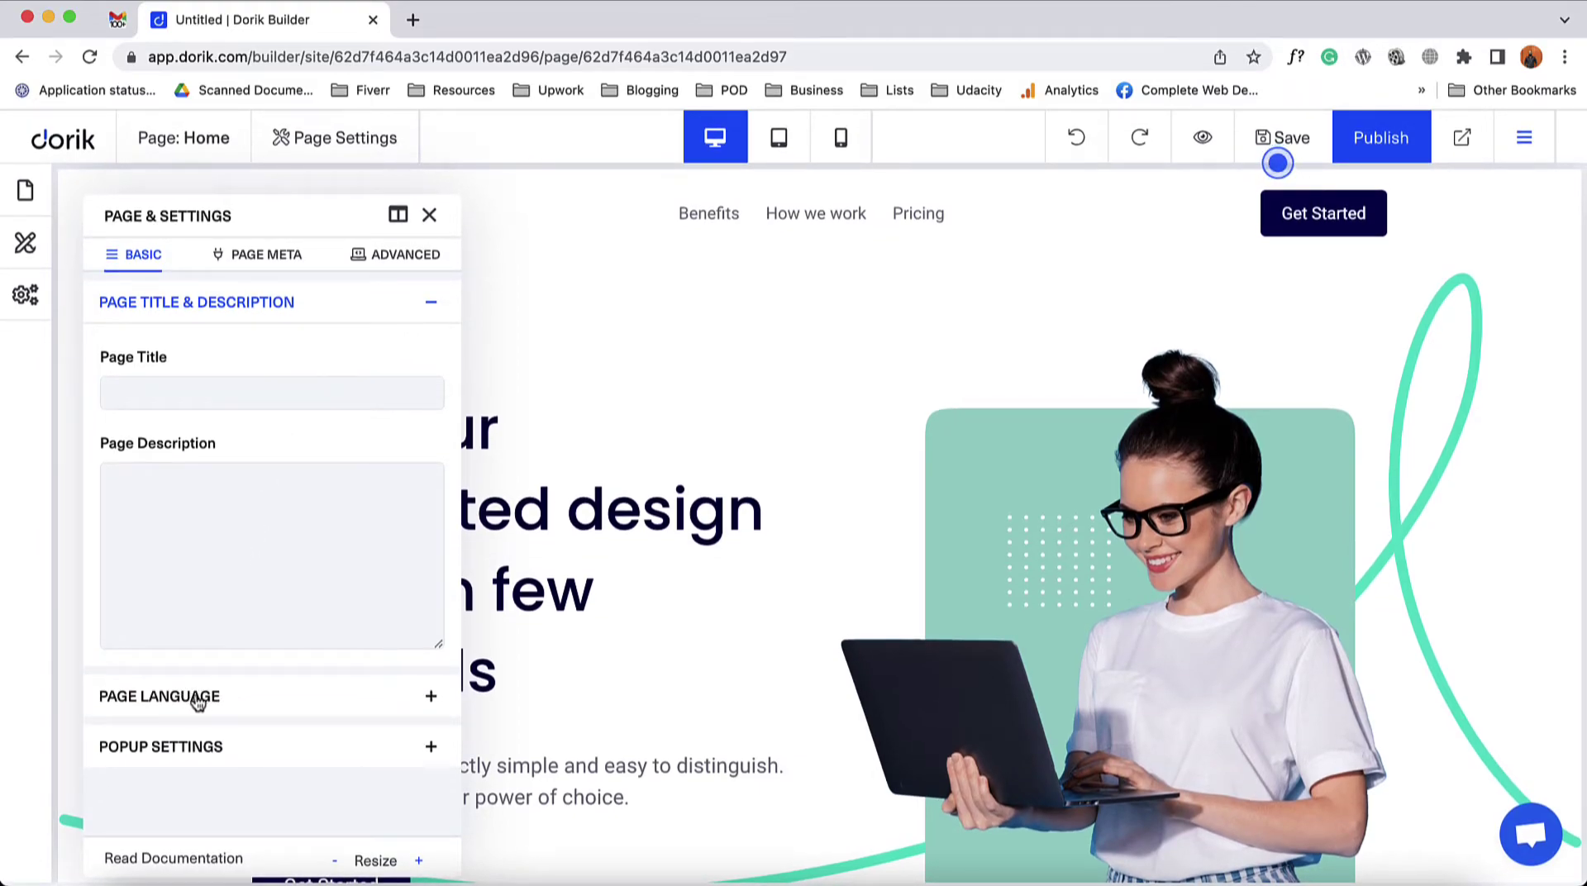
pyautogui.click(197, 699)
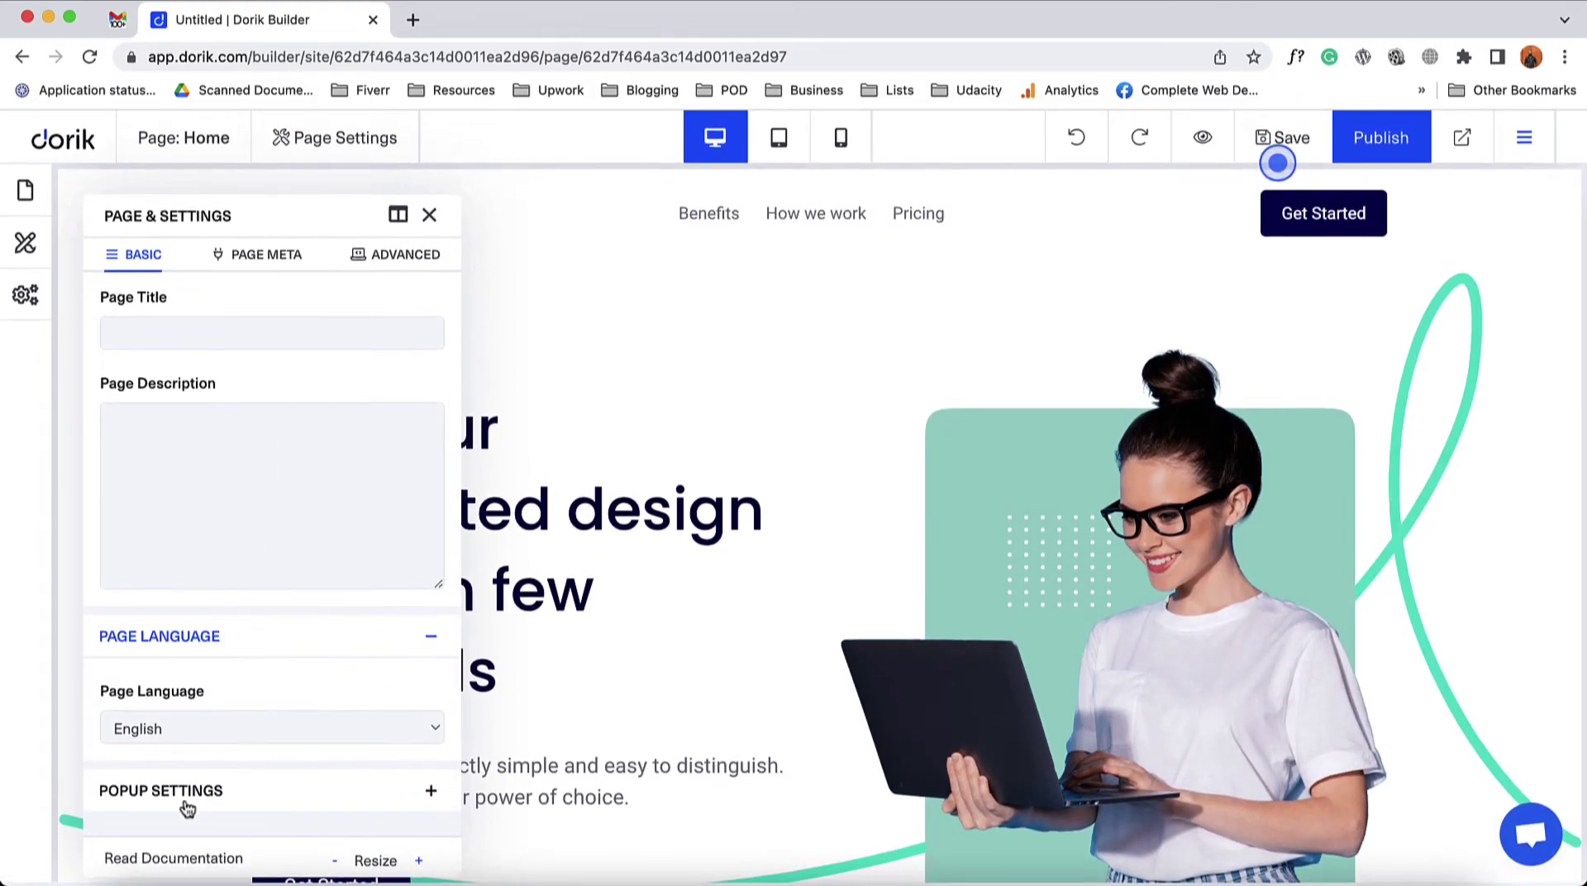
pyautogui.click(187, 808)
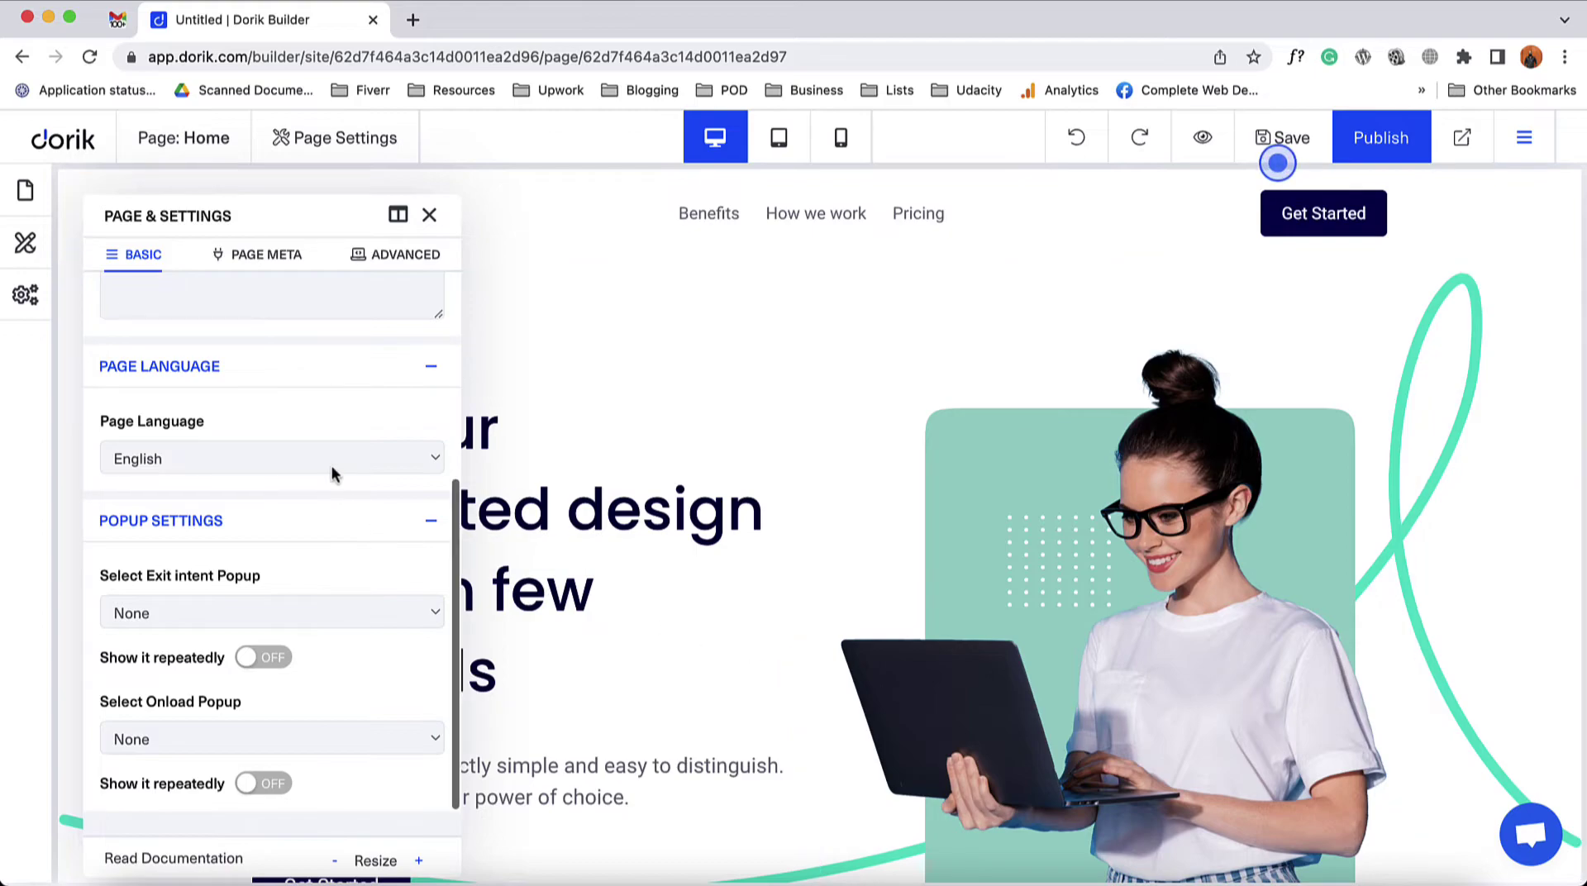
pyautogui.click(269, 258)
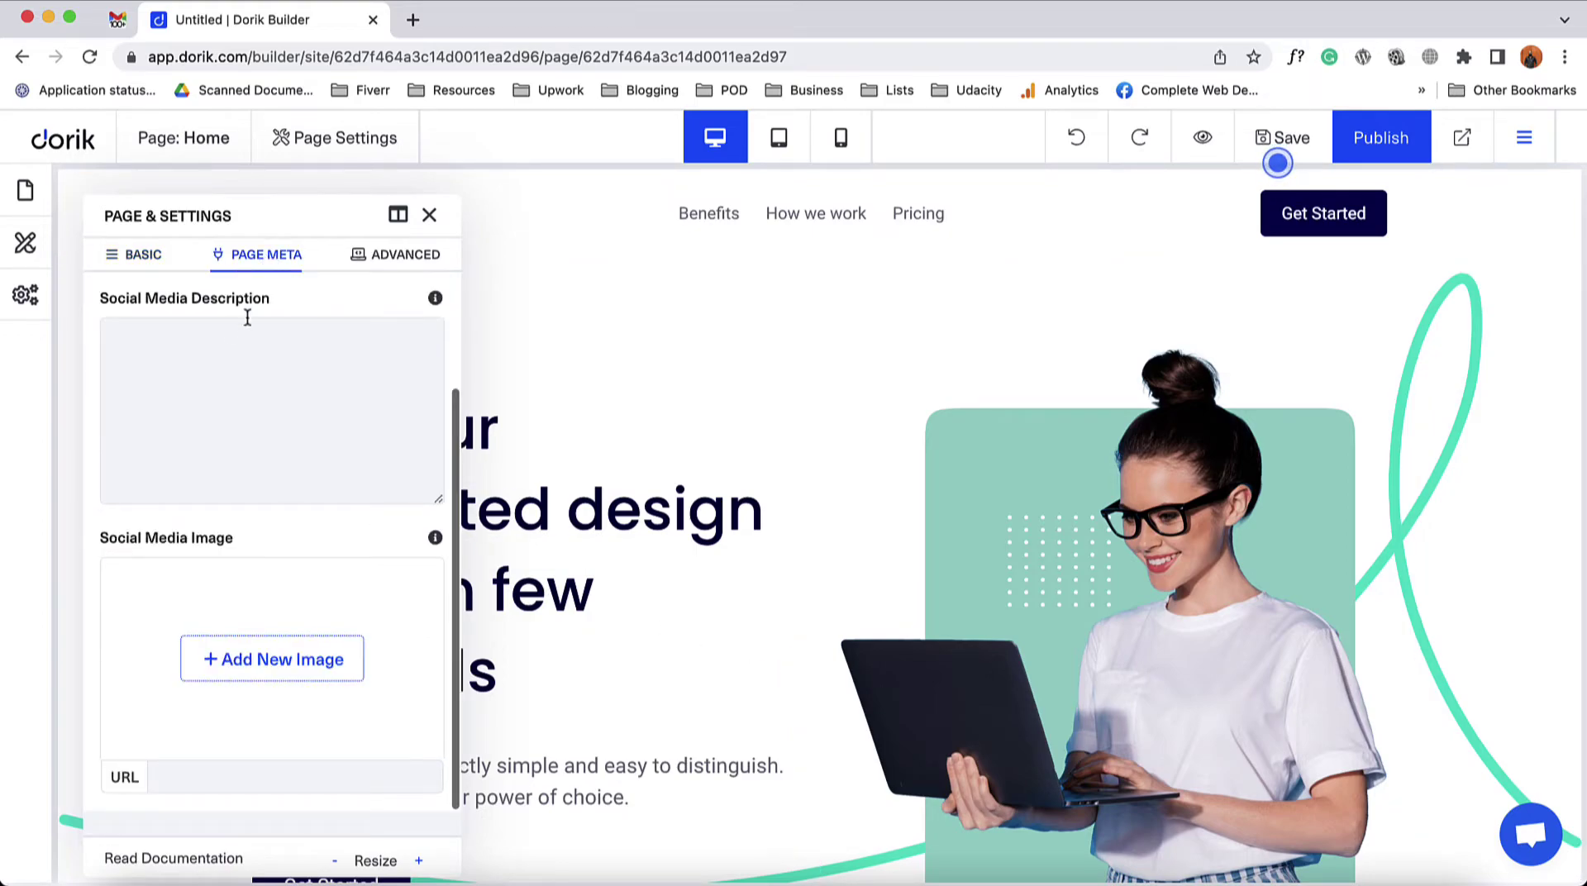
pyautogui.scroll(1, 210, 348)
pyautogui.scroll(2, 211, 348)
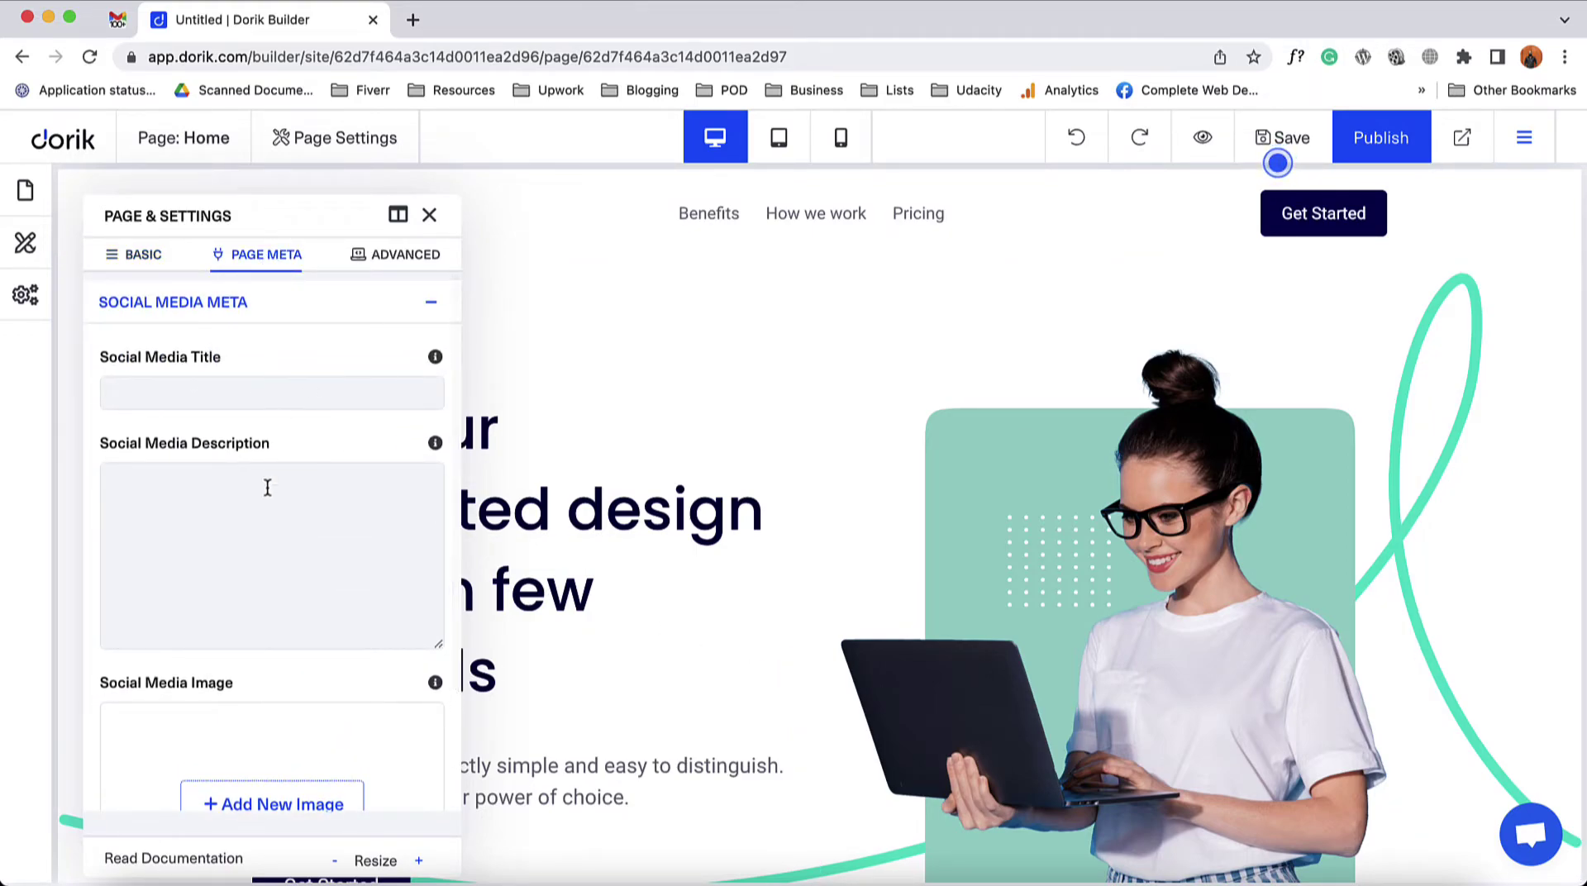
pyautogui.scroll(-3, 264, 488)
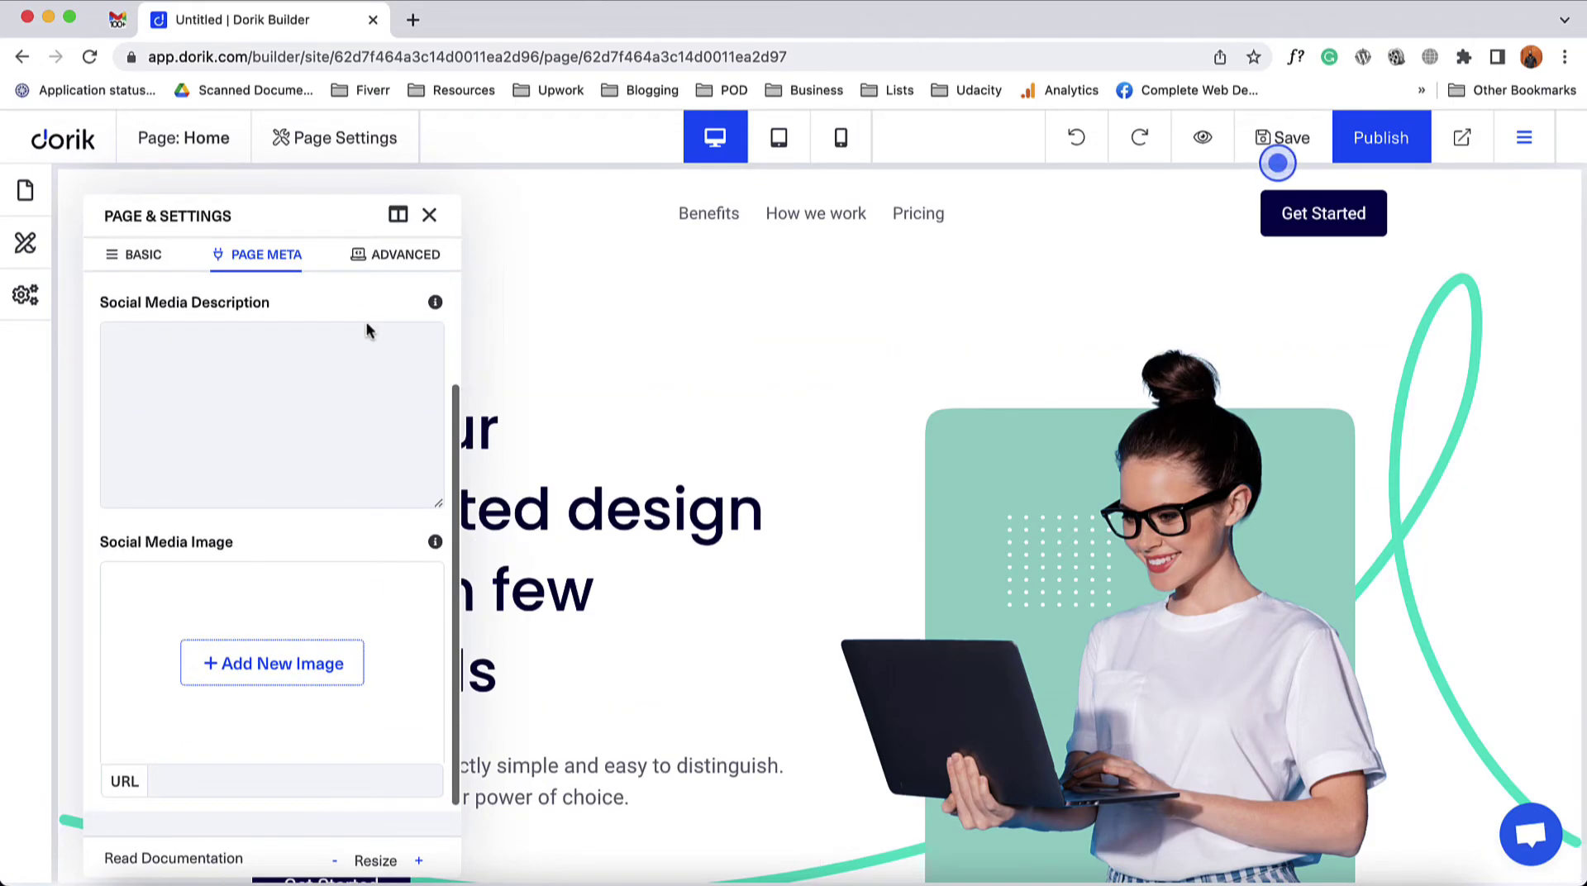
pyautogui.click(372, 266)
pyautogui.scroll(1, 354, 370)
pyautogui.scroll(1, 353, 370)
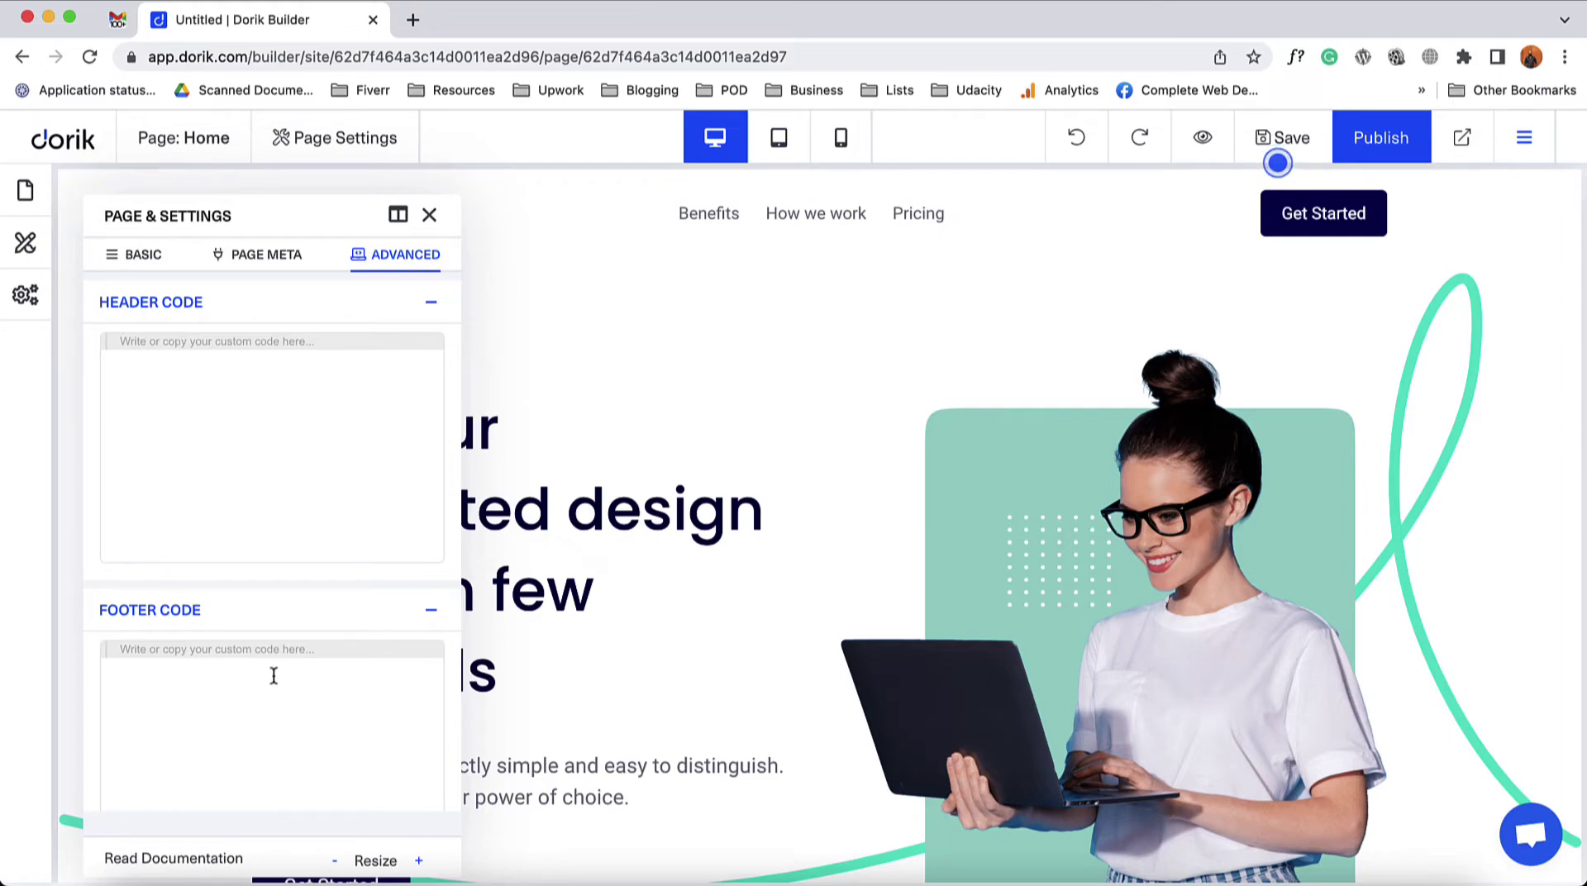
pyautogui.click(428, 216)
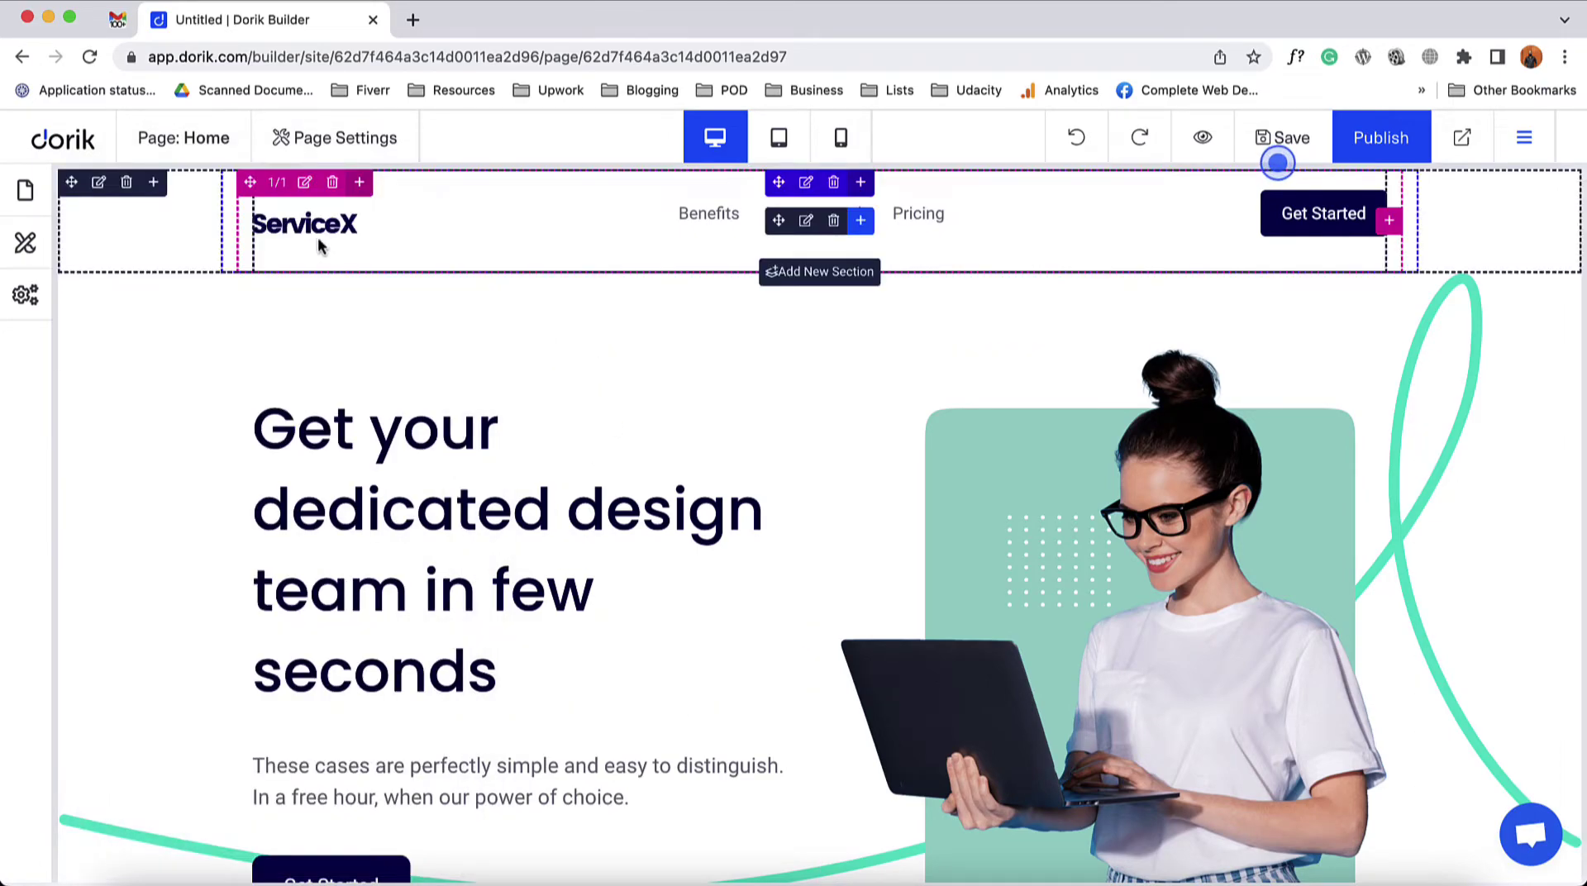
# Open Site Settings and browse the favicon, social image and integration options.
pyautogui.click(25, 297)
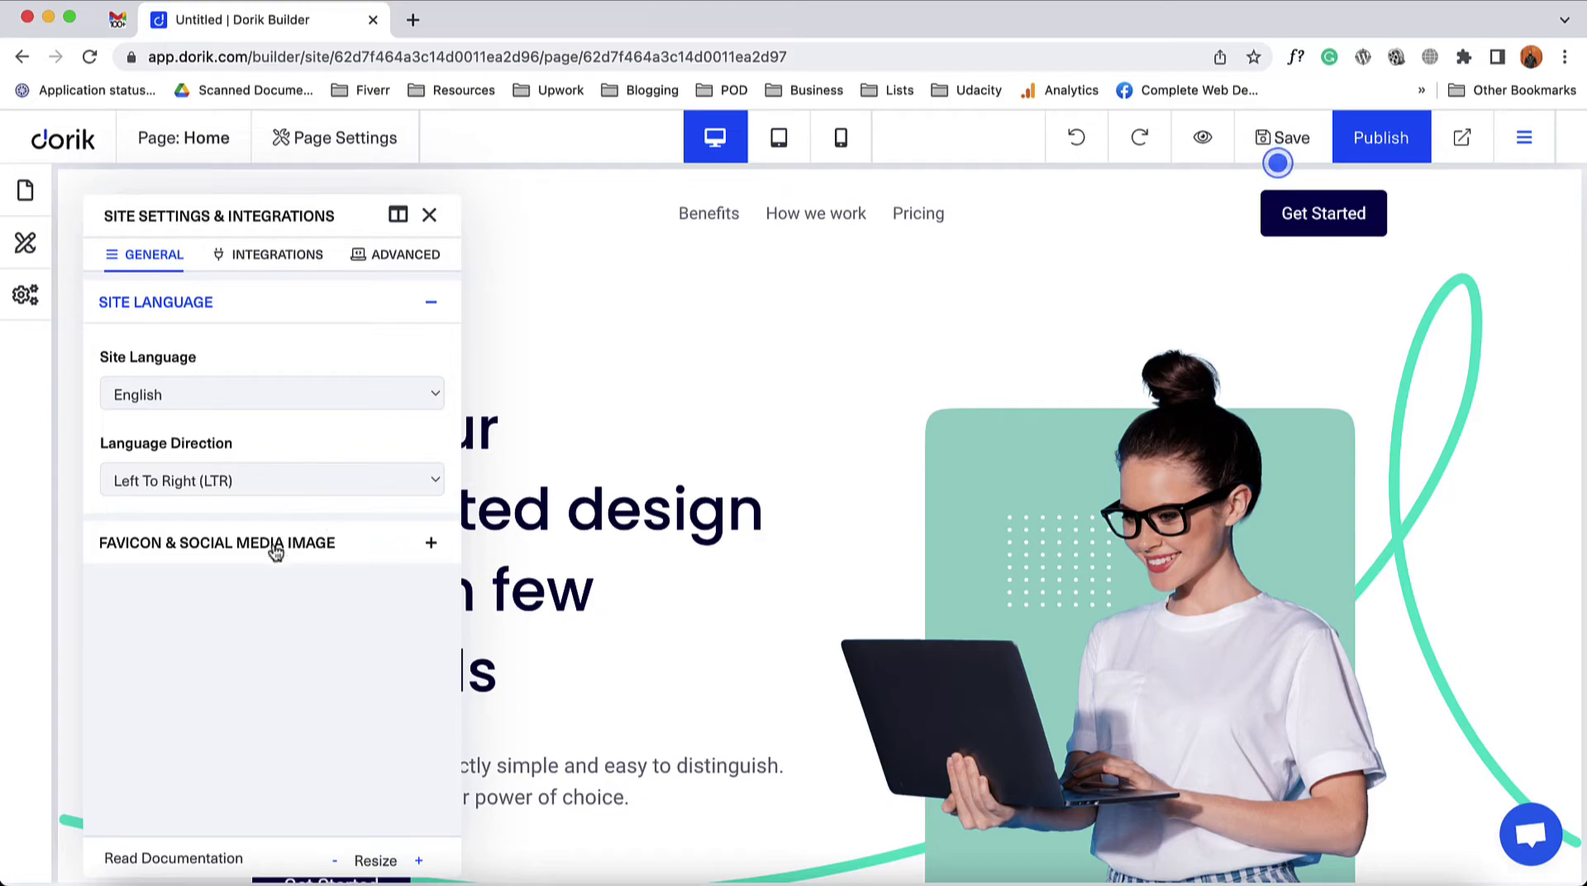
pyautogui.click(240, 552)
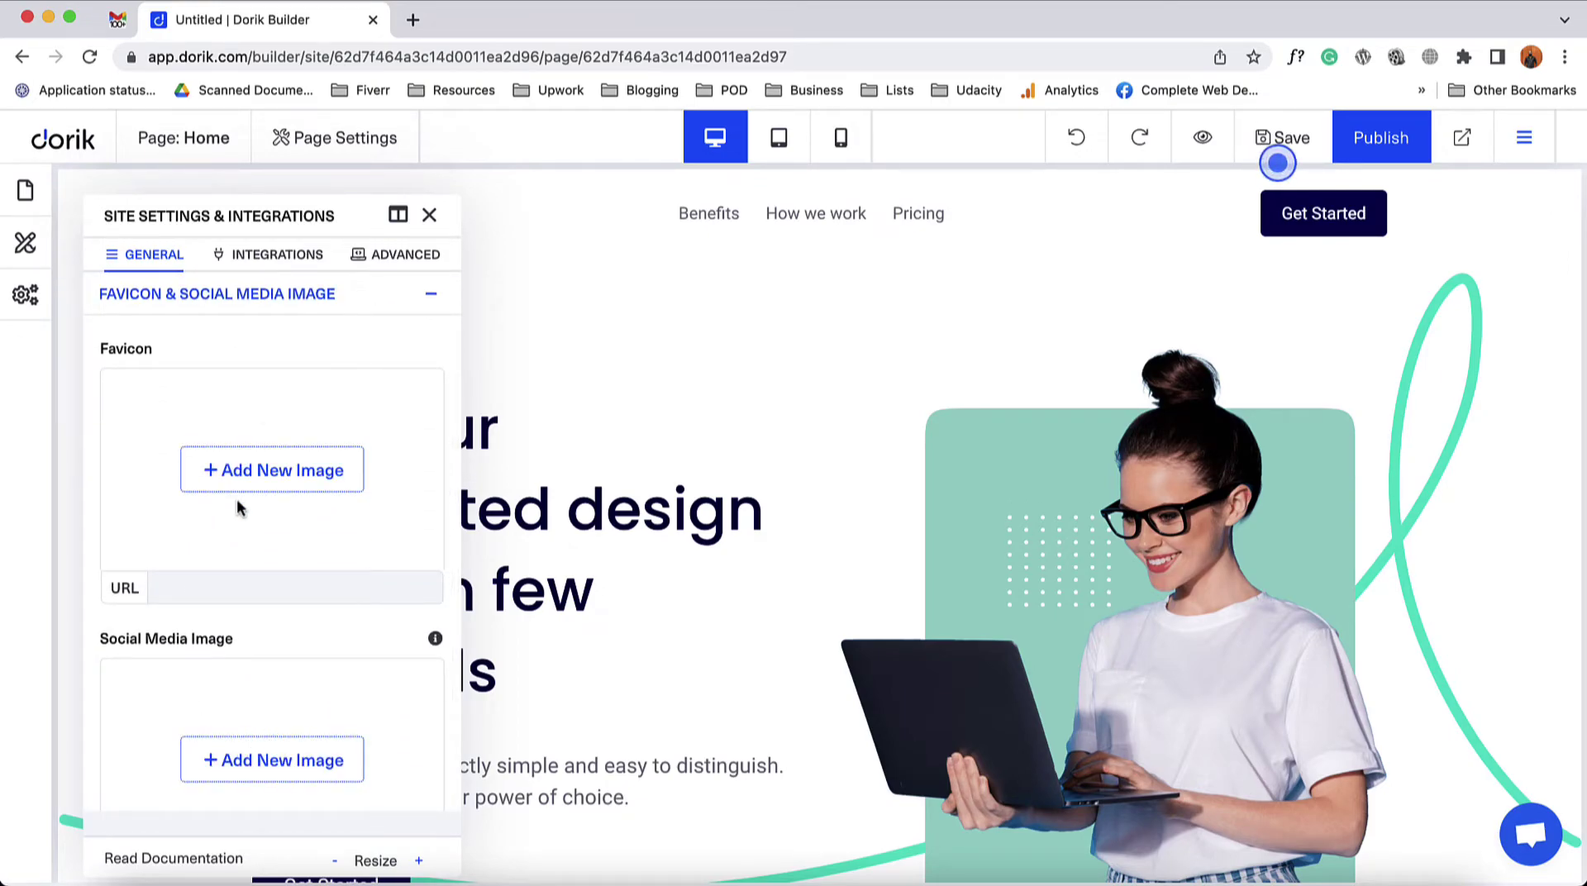
pyautogui.scroll(2, 216, 464)
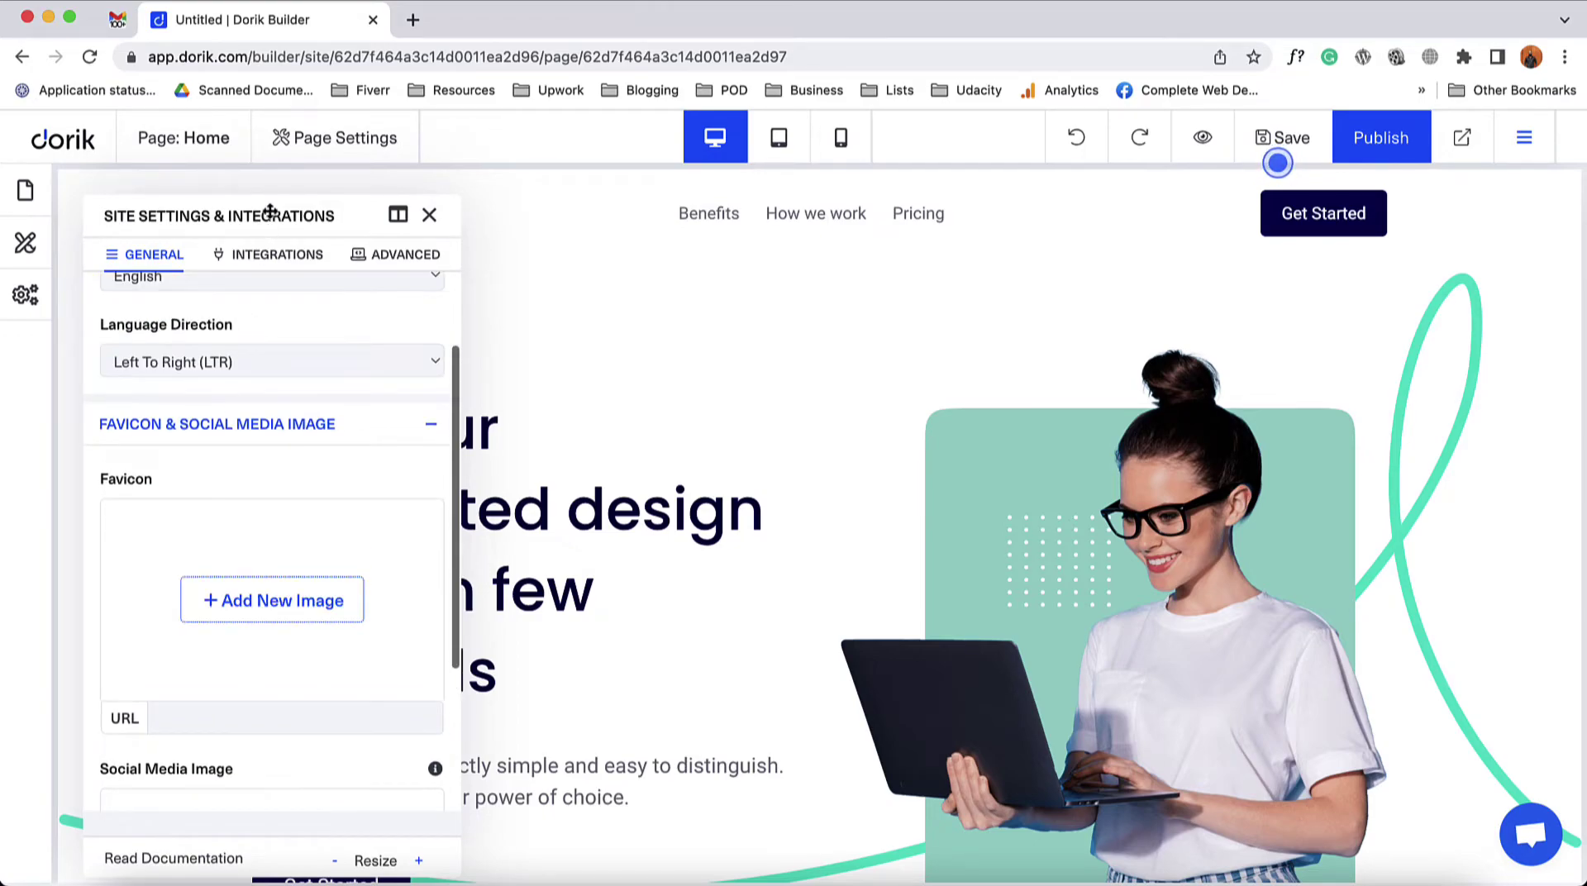
pyautogui.click(269, 255)
pyautogui.scroll(3, 264, 331)
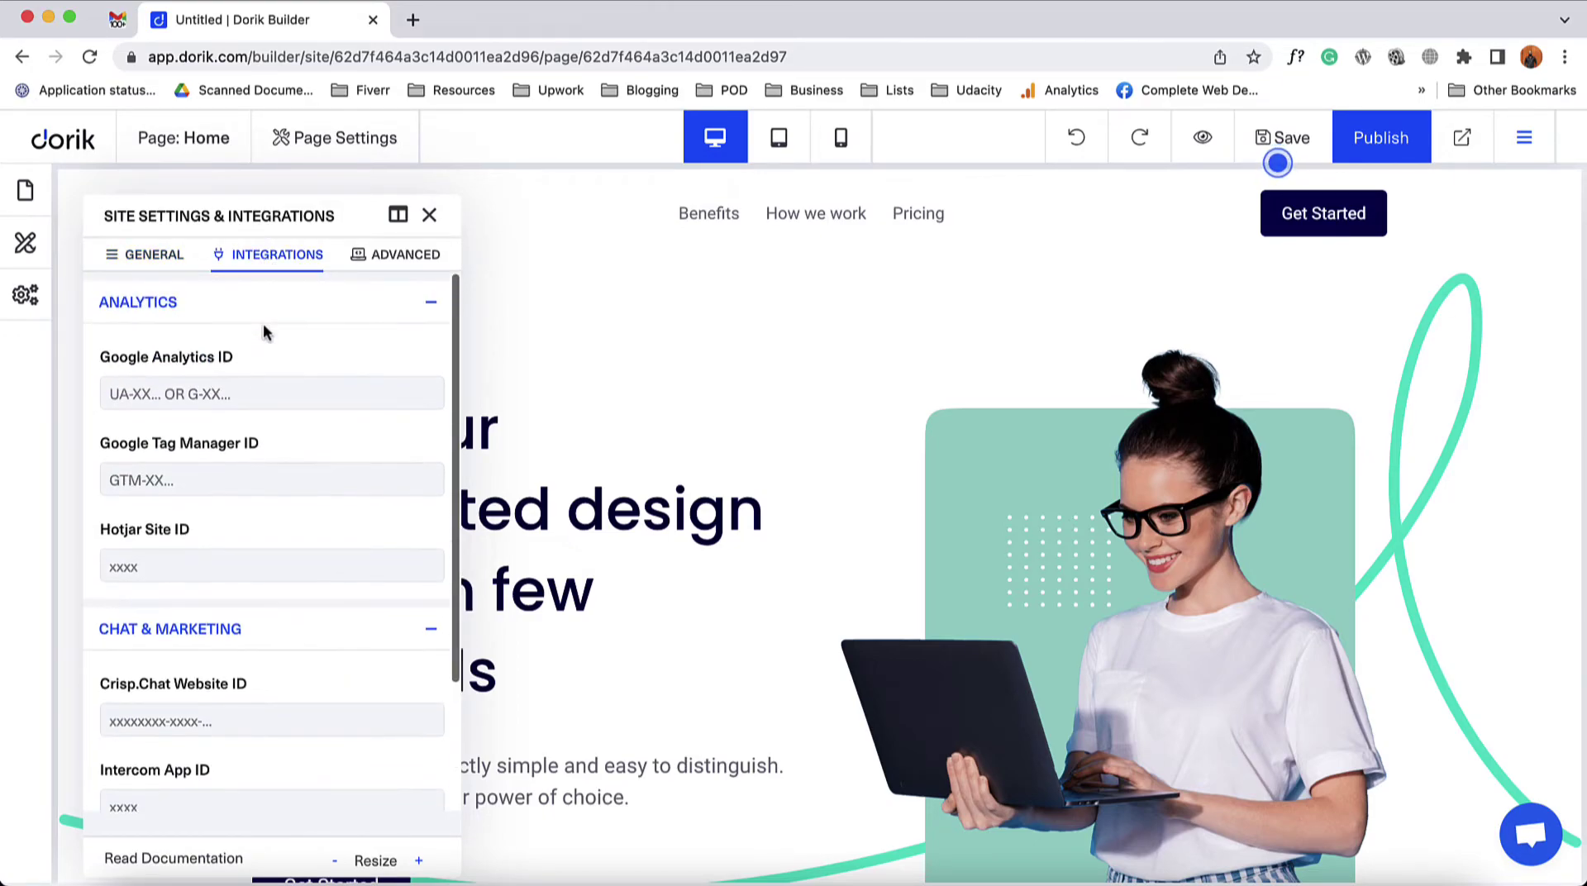
pyautogui.scroll(-1, 245, 626)
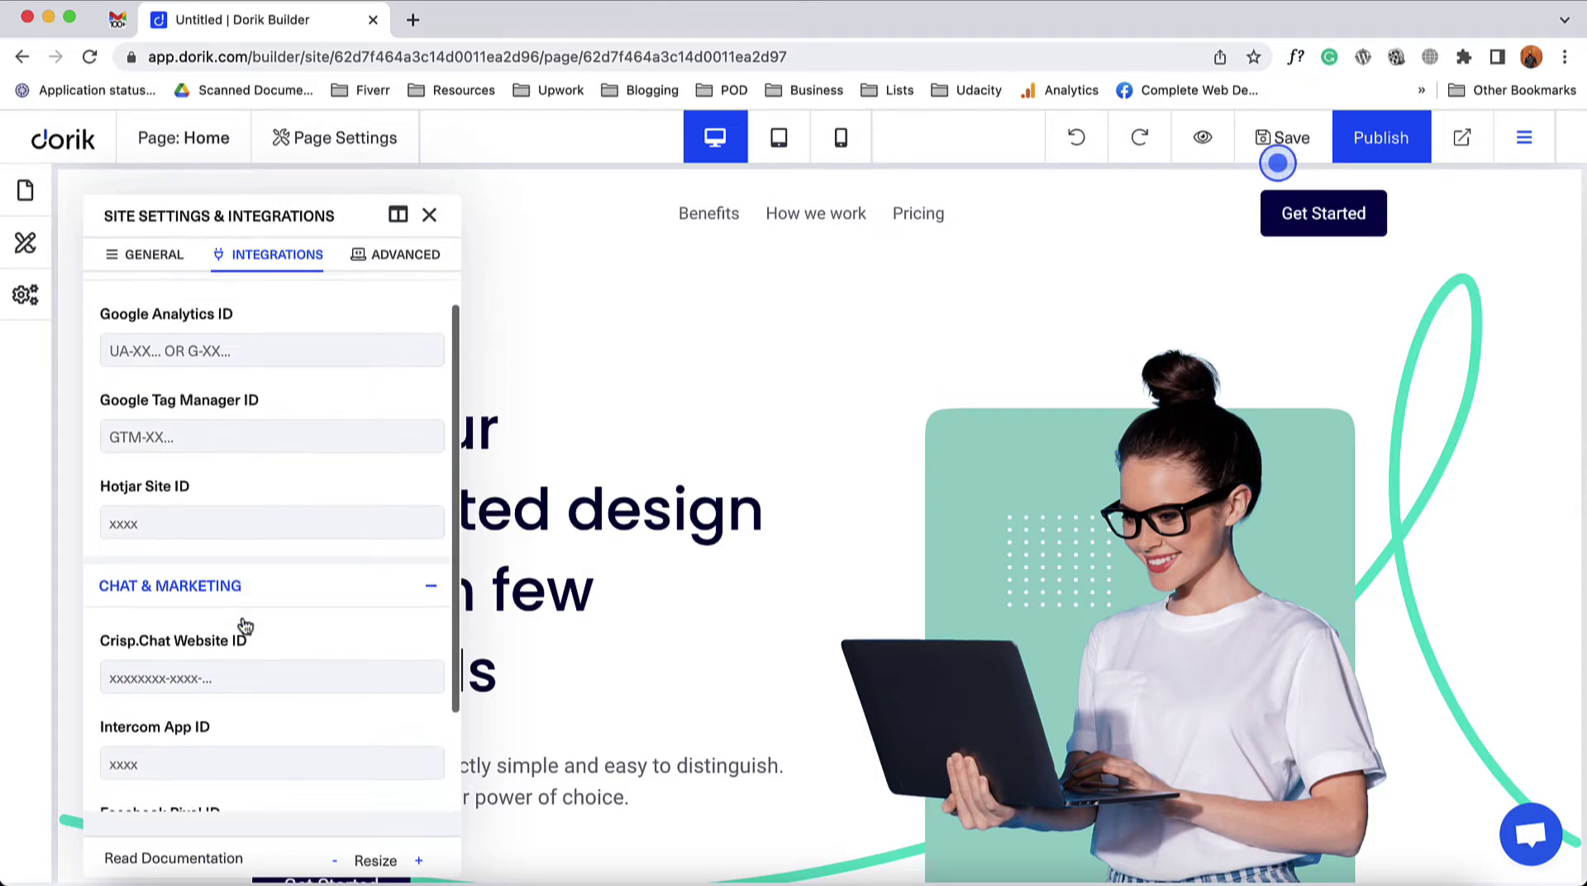
pyautogui.scroll(-2, 245, 625)
pyautogui.scroll(-1, 240, 497)
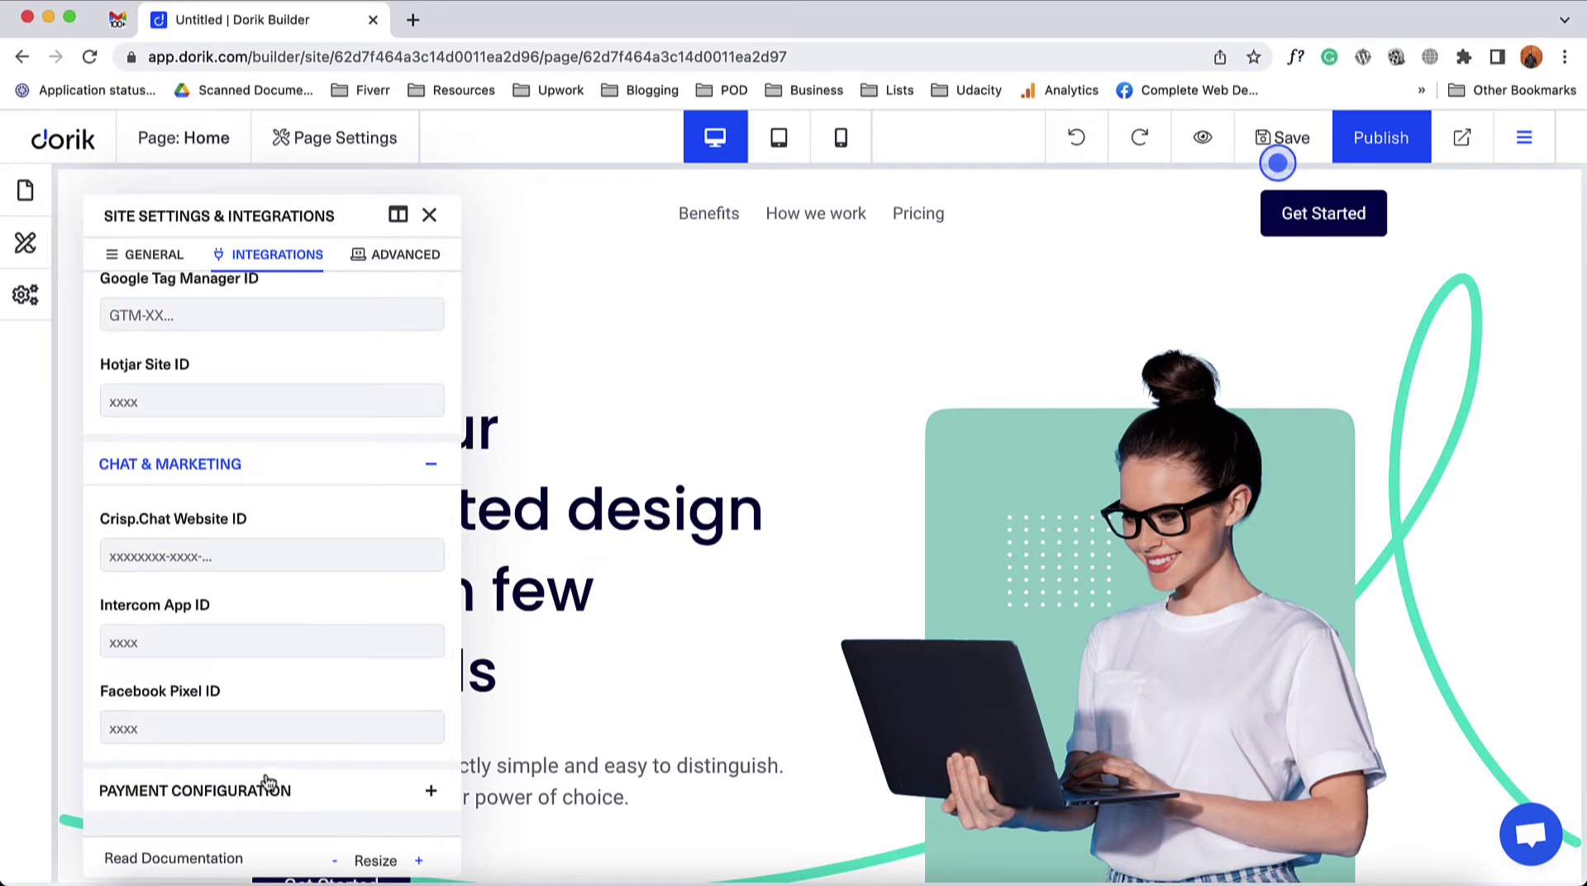
# View the Advanced tab's Header Code settings, then close Site Settings.
pyautogui.click(378, 263)
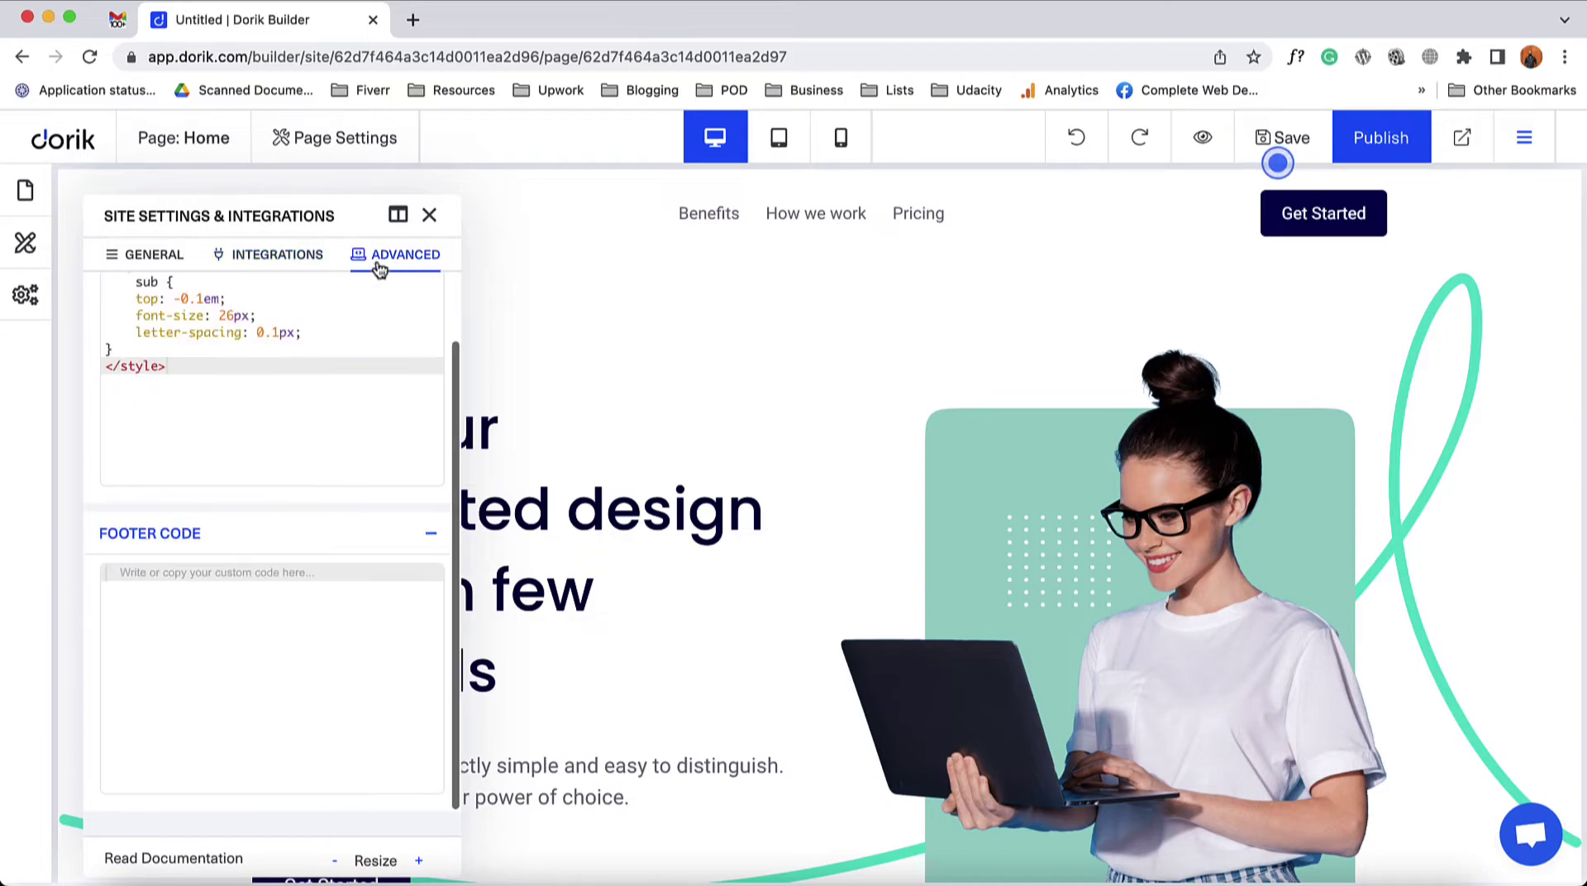
pyautogui.scroll(2, 311, 339)
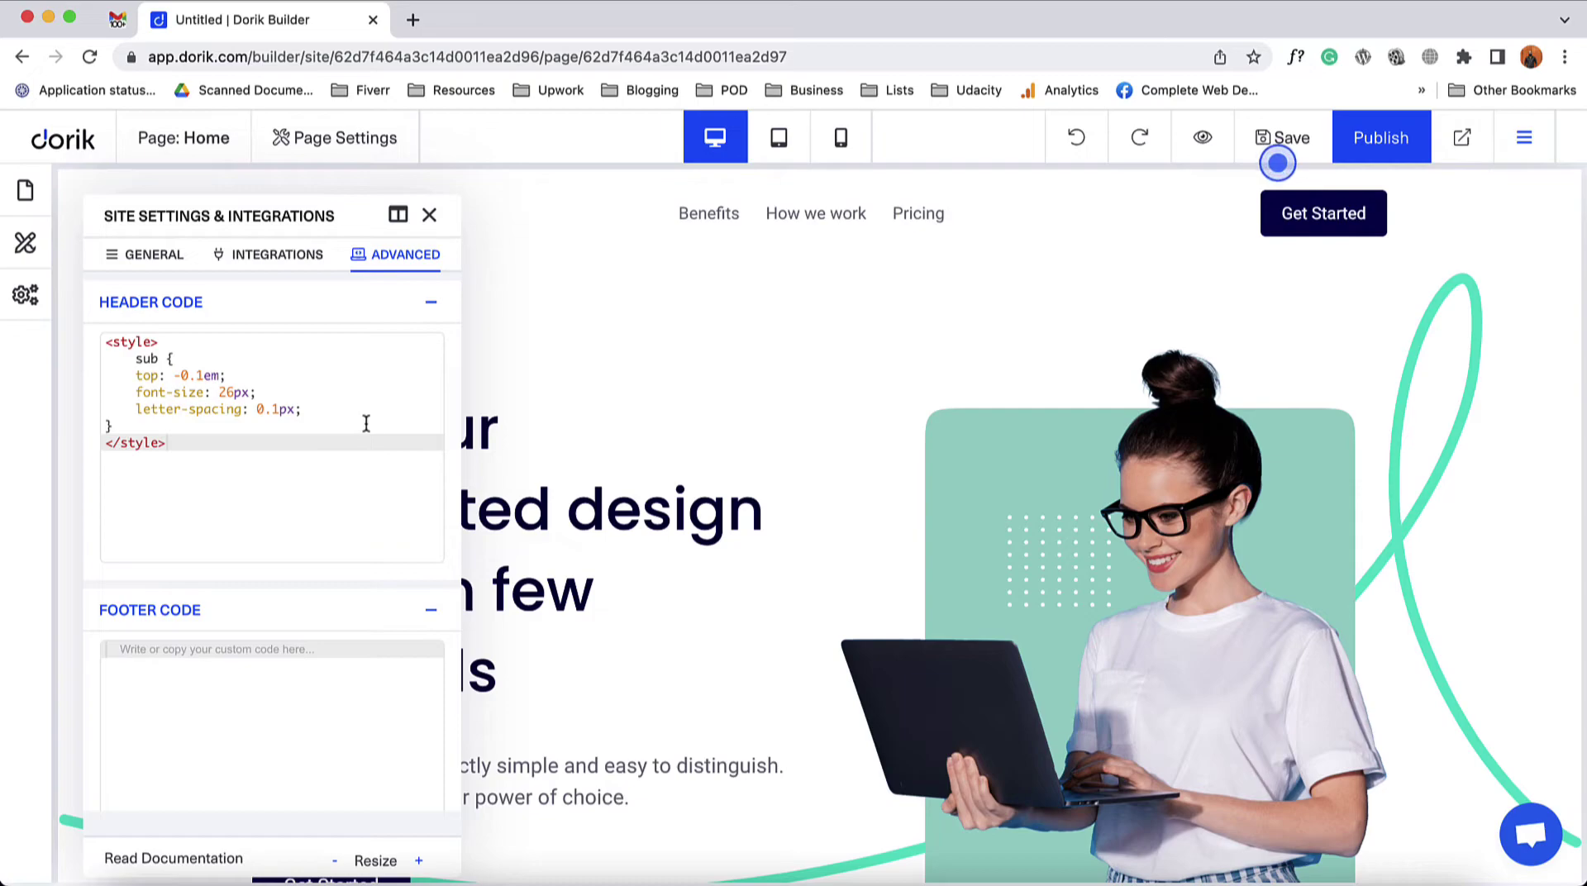
pyautogui.click(428, 216)
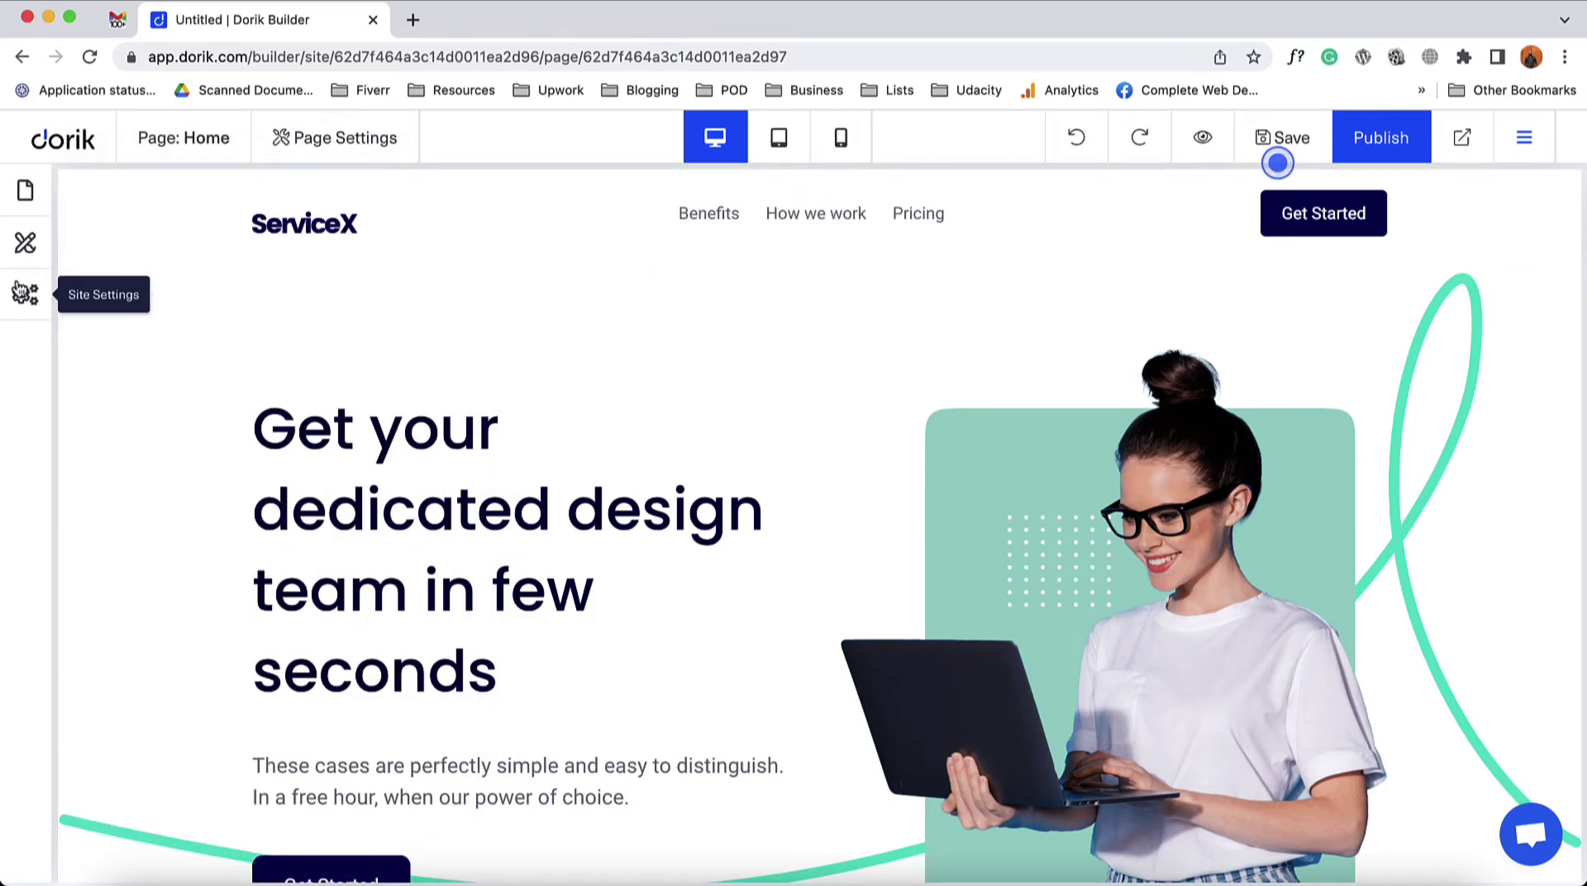
pyautogui.click(27, 248)
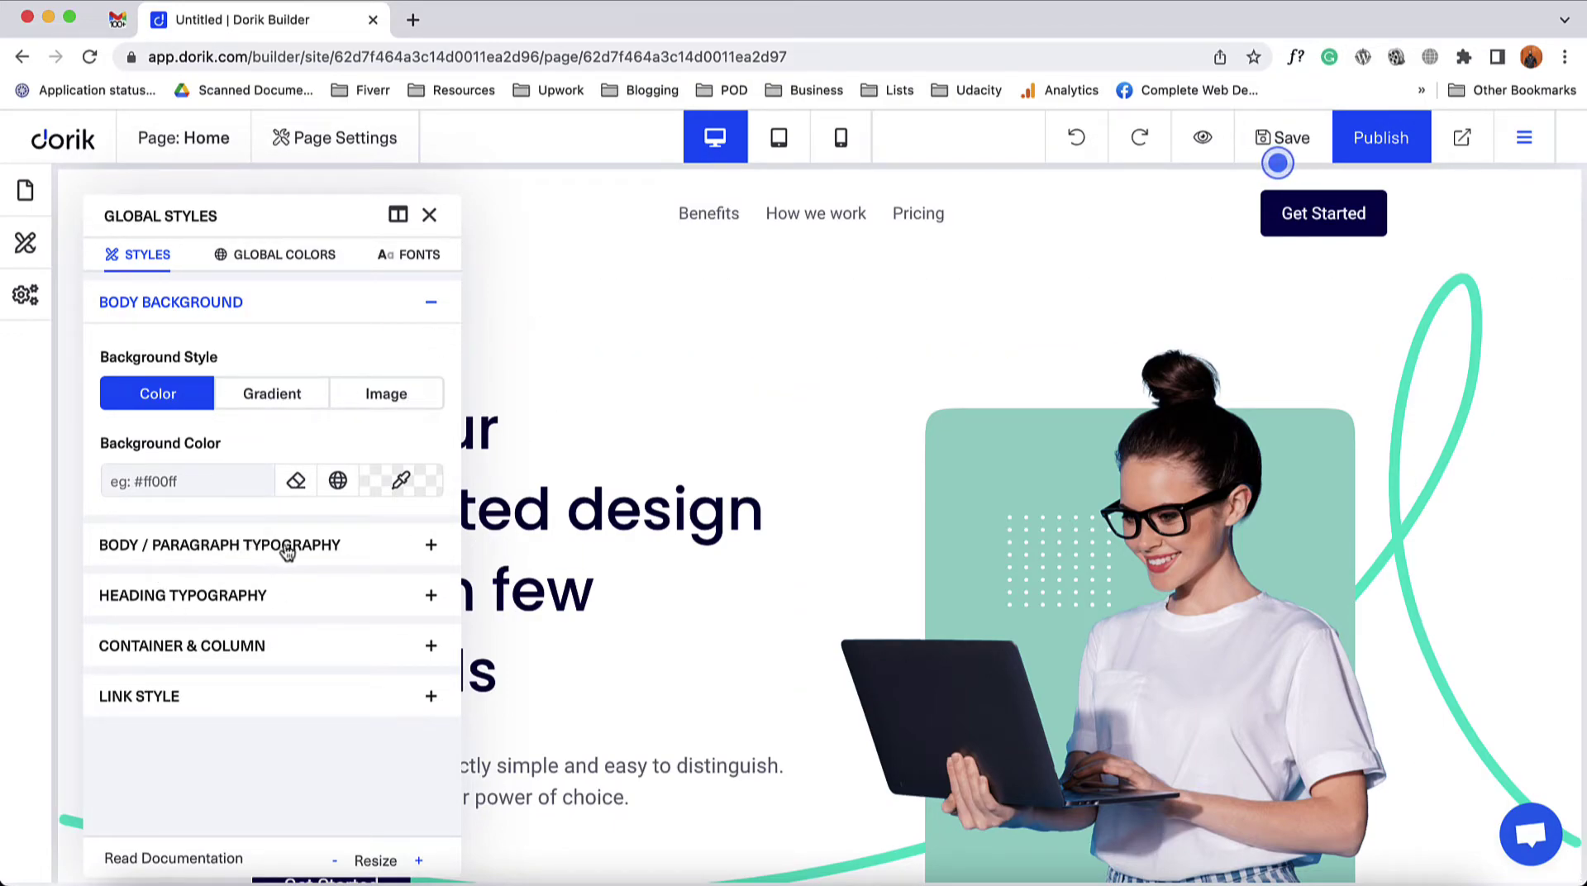
pyautogui.click(324, 552)
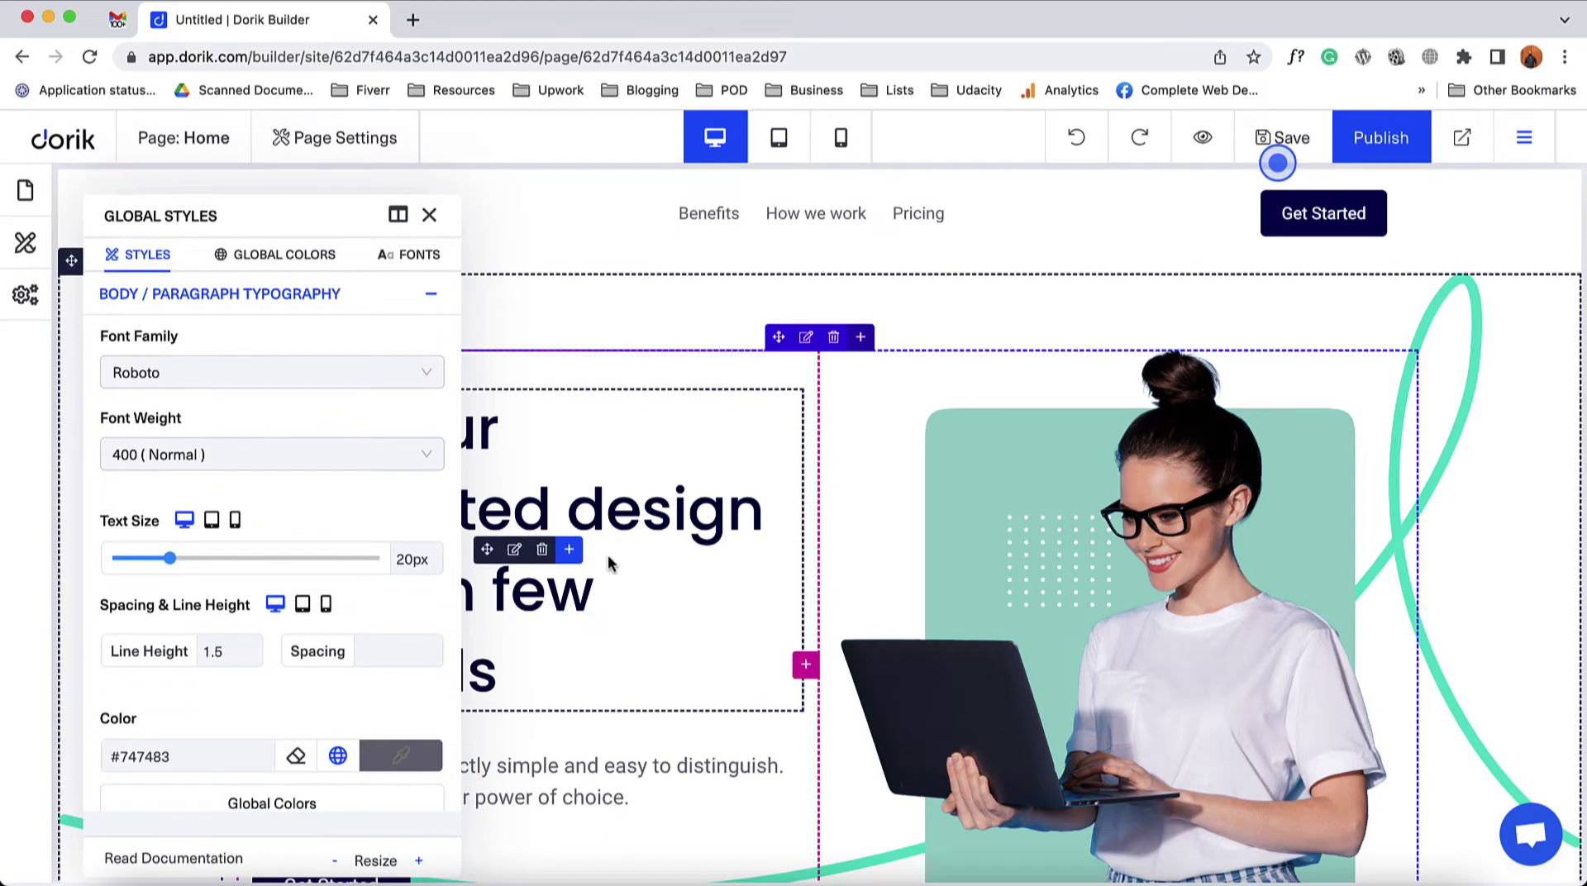
pyautogui.scroll(-2, 331, 701)
pyautogui.scroll(-5, 322, 694)
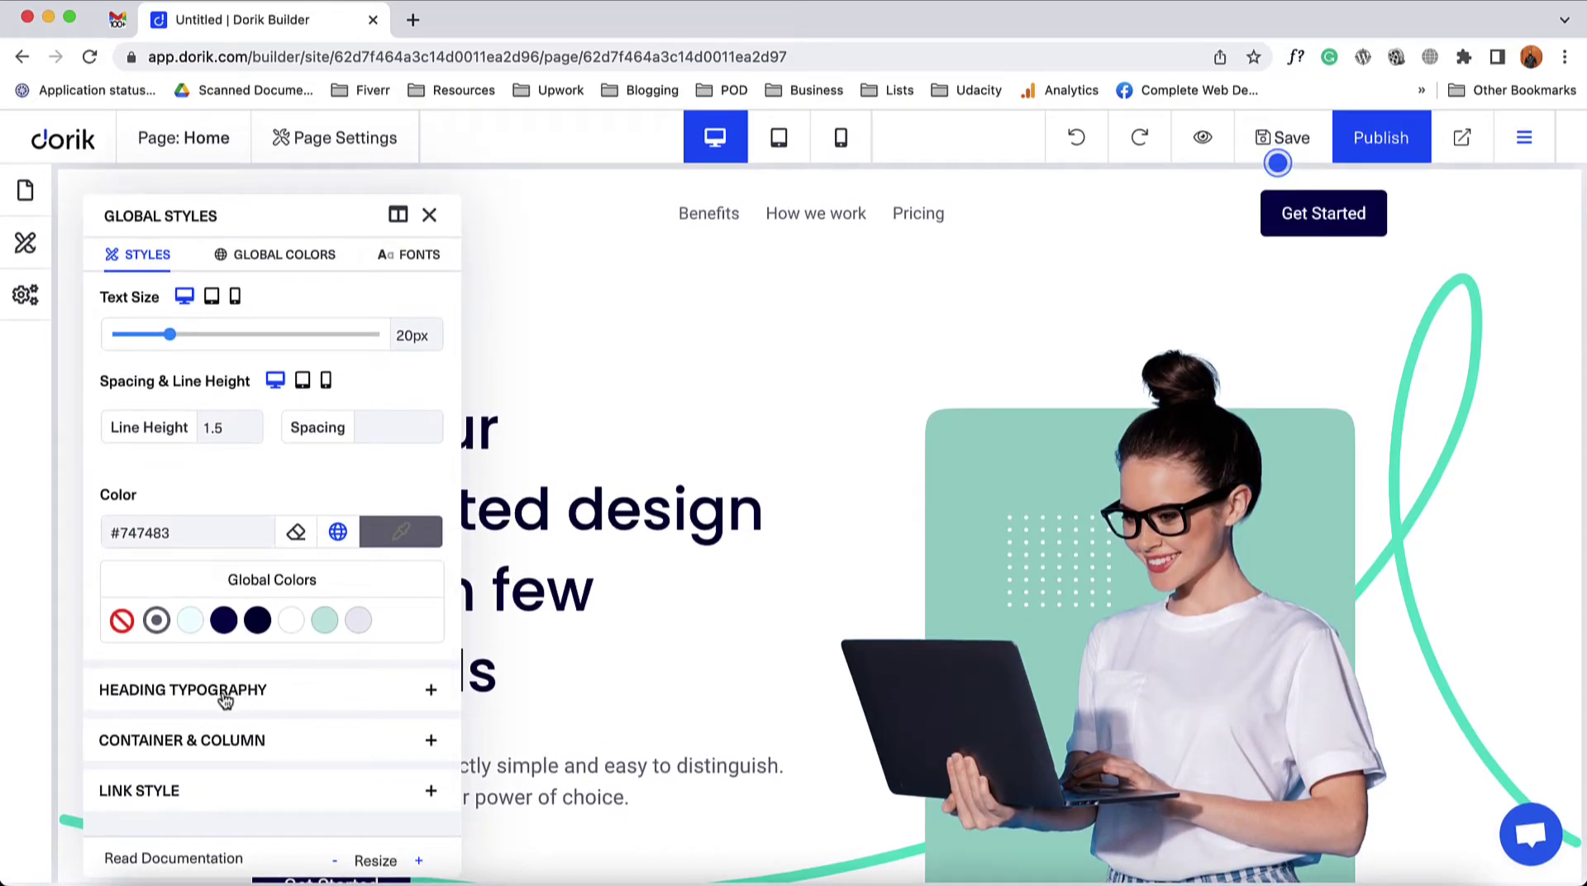
pyautogui.click(234, 690)
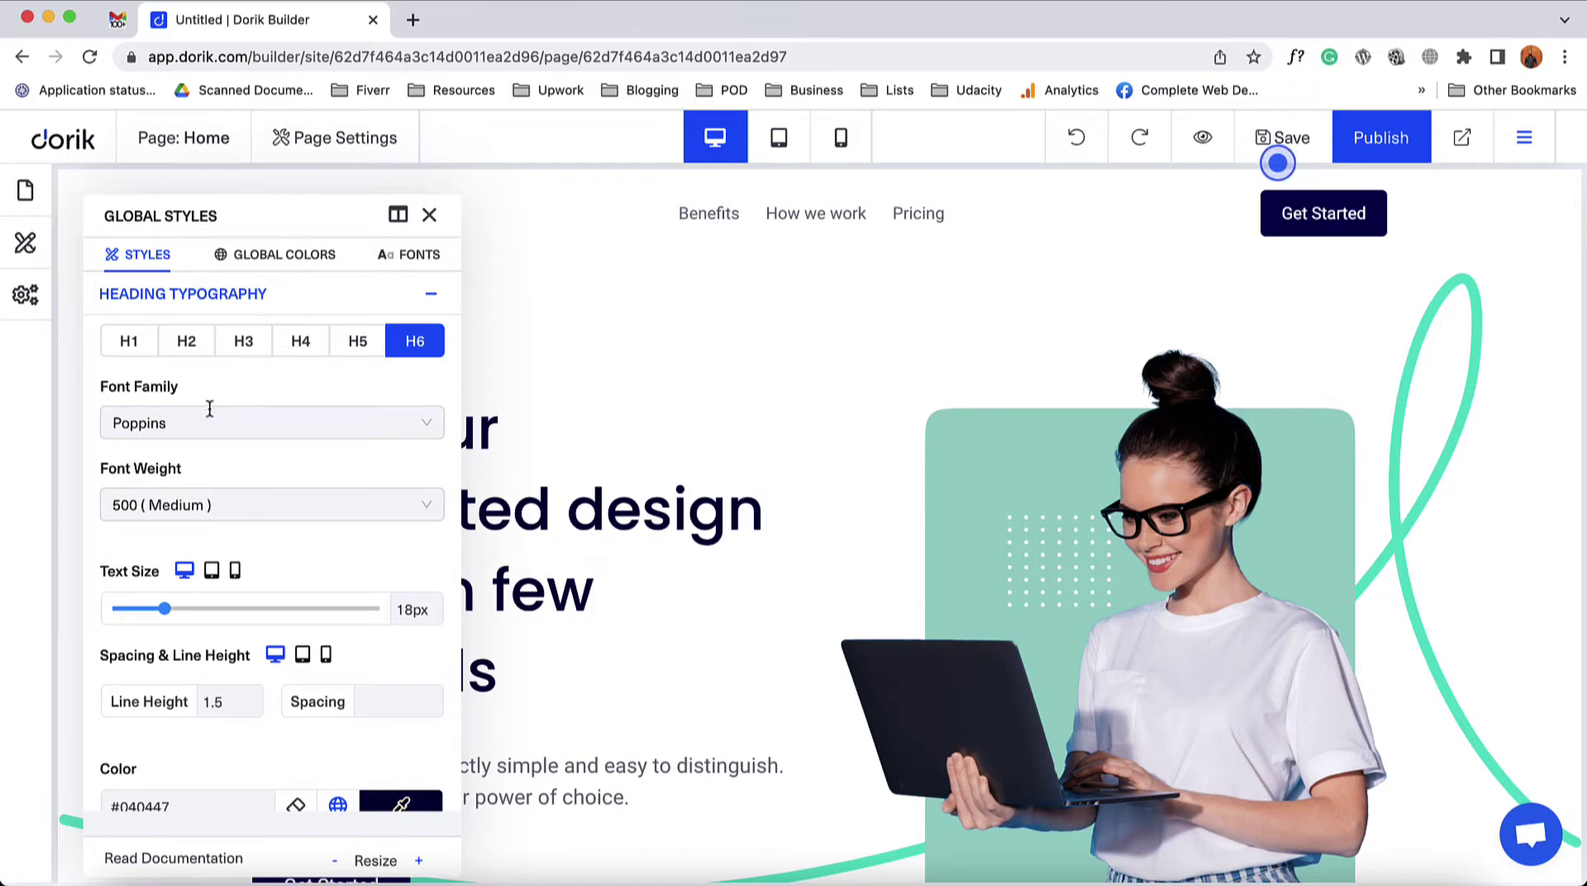
pyautogui.scroll(-4, 322, 584)
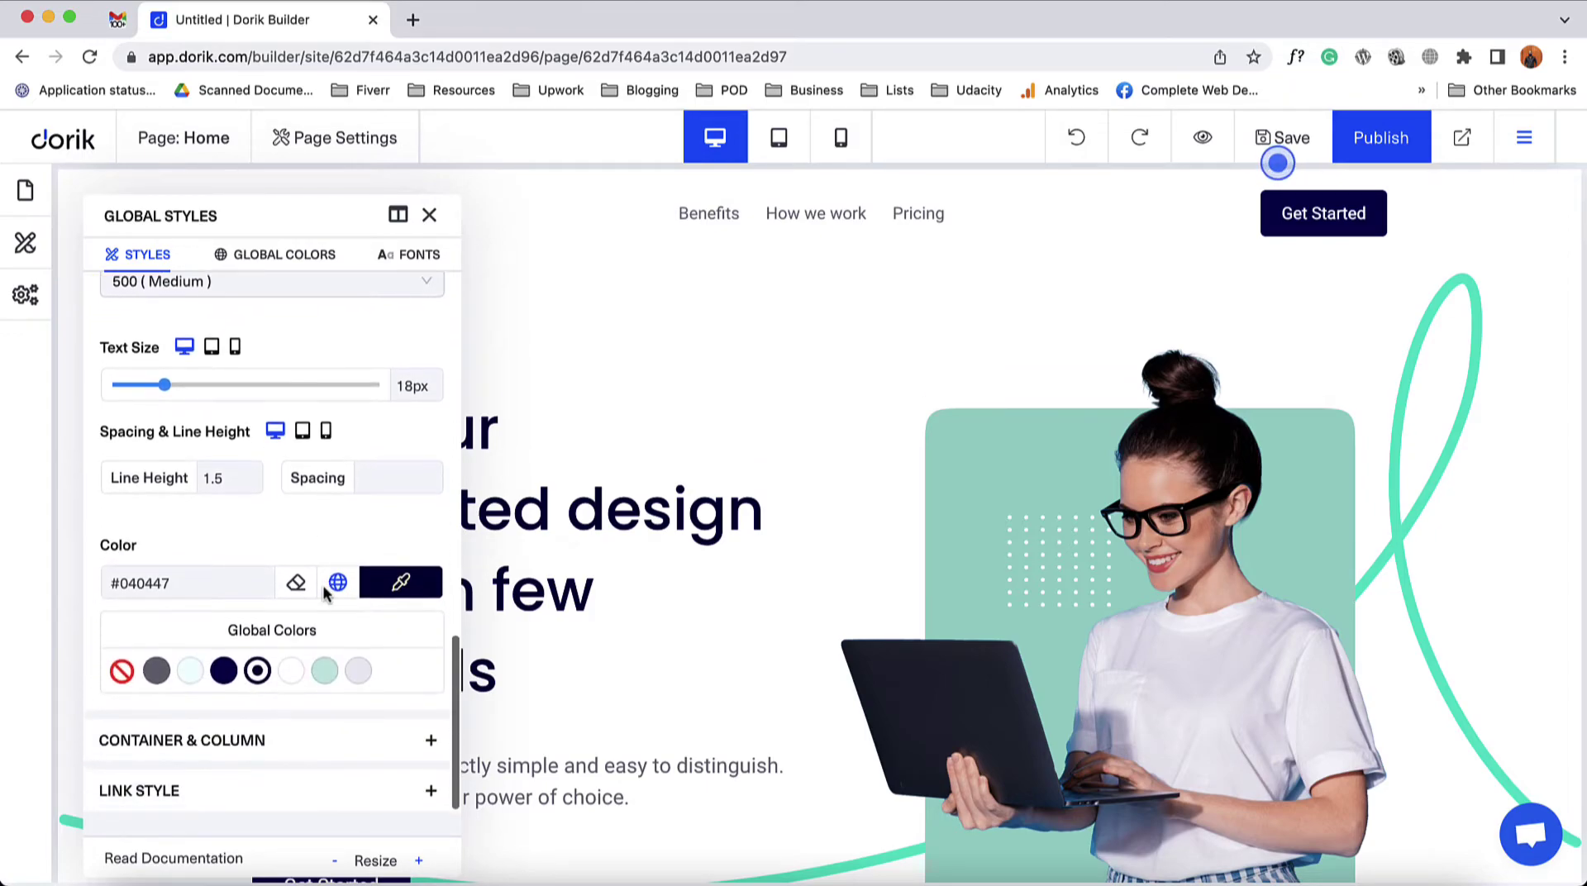
pyautogui.click(234, 744)
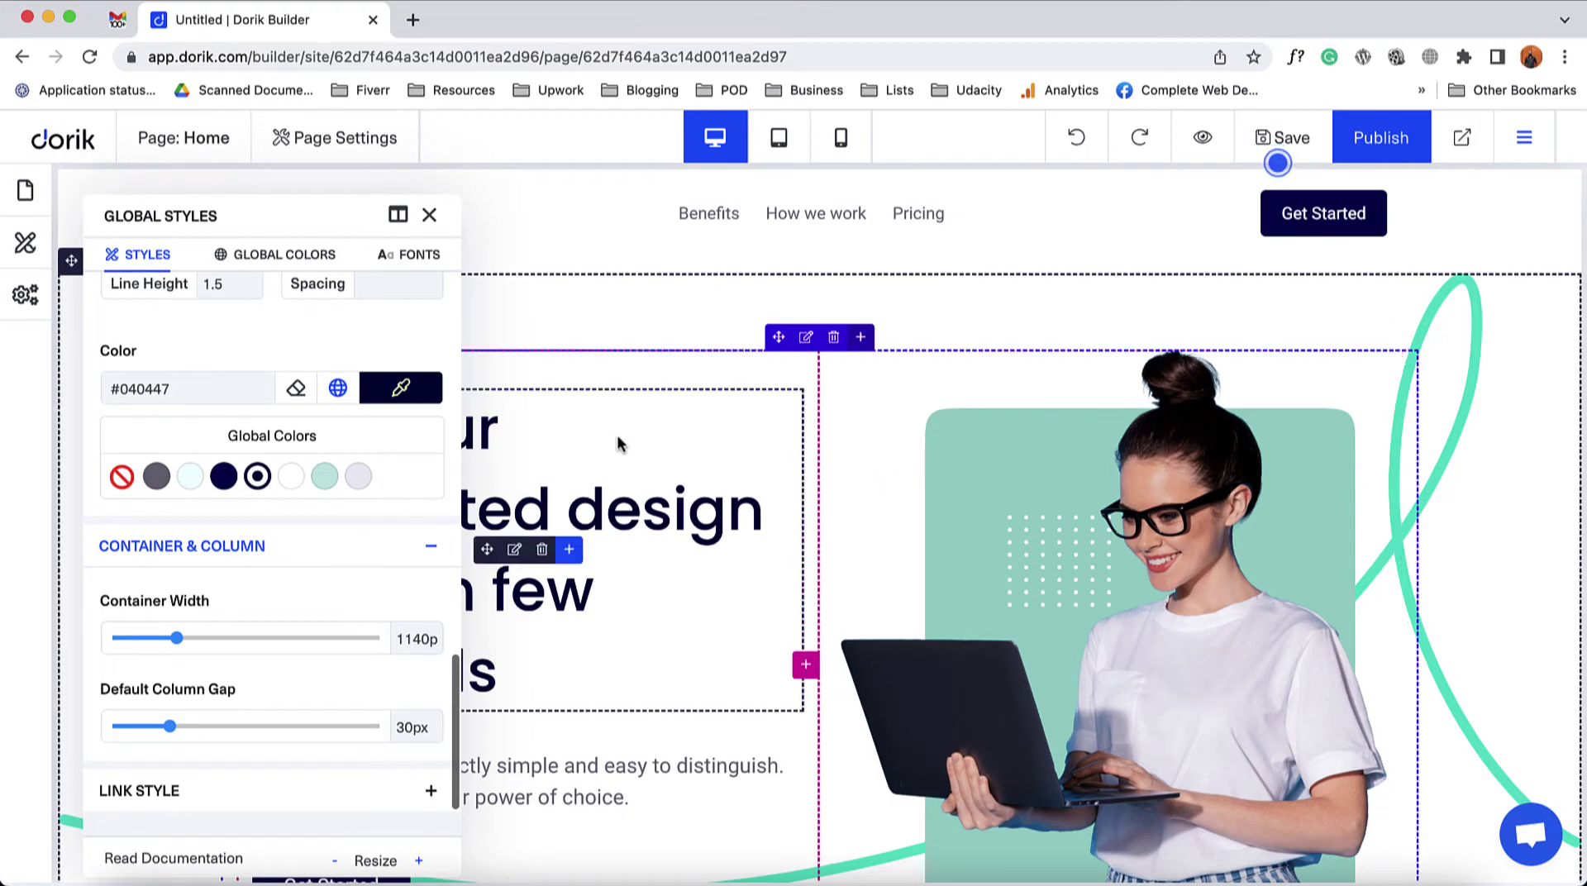
pyautogui.click(289, 256)
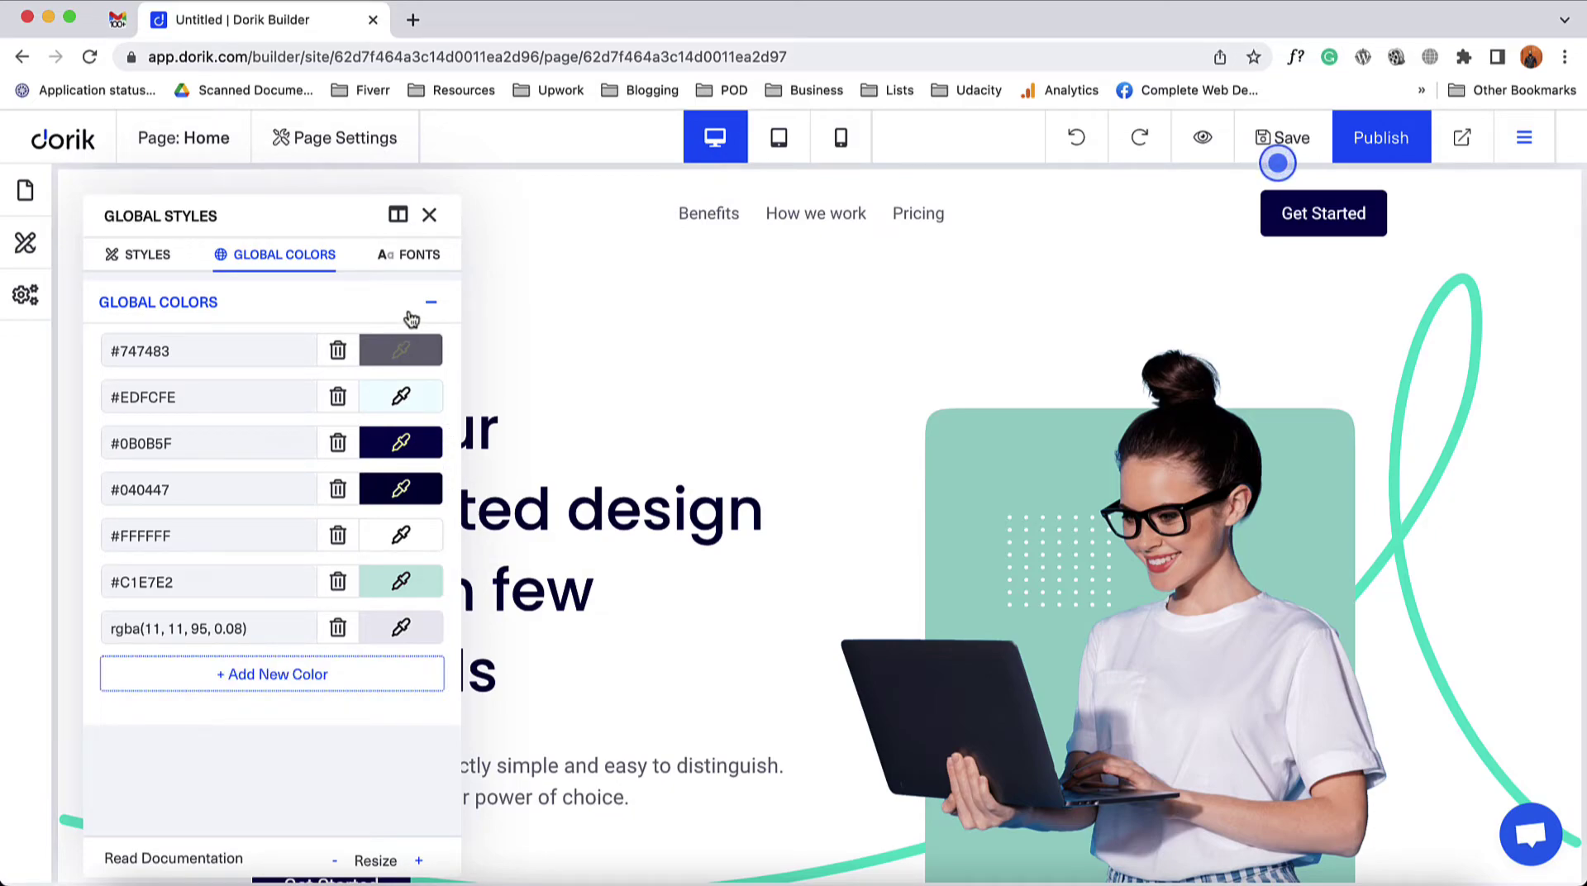
pyautogui.click(409, 256)
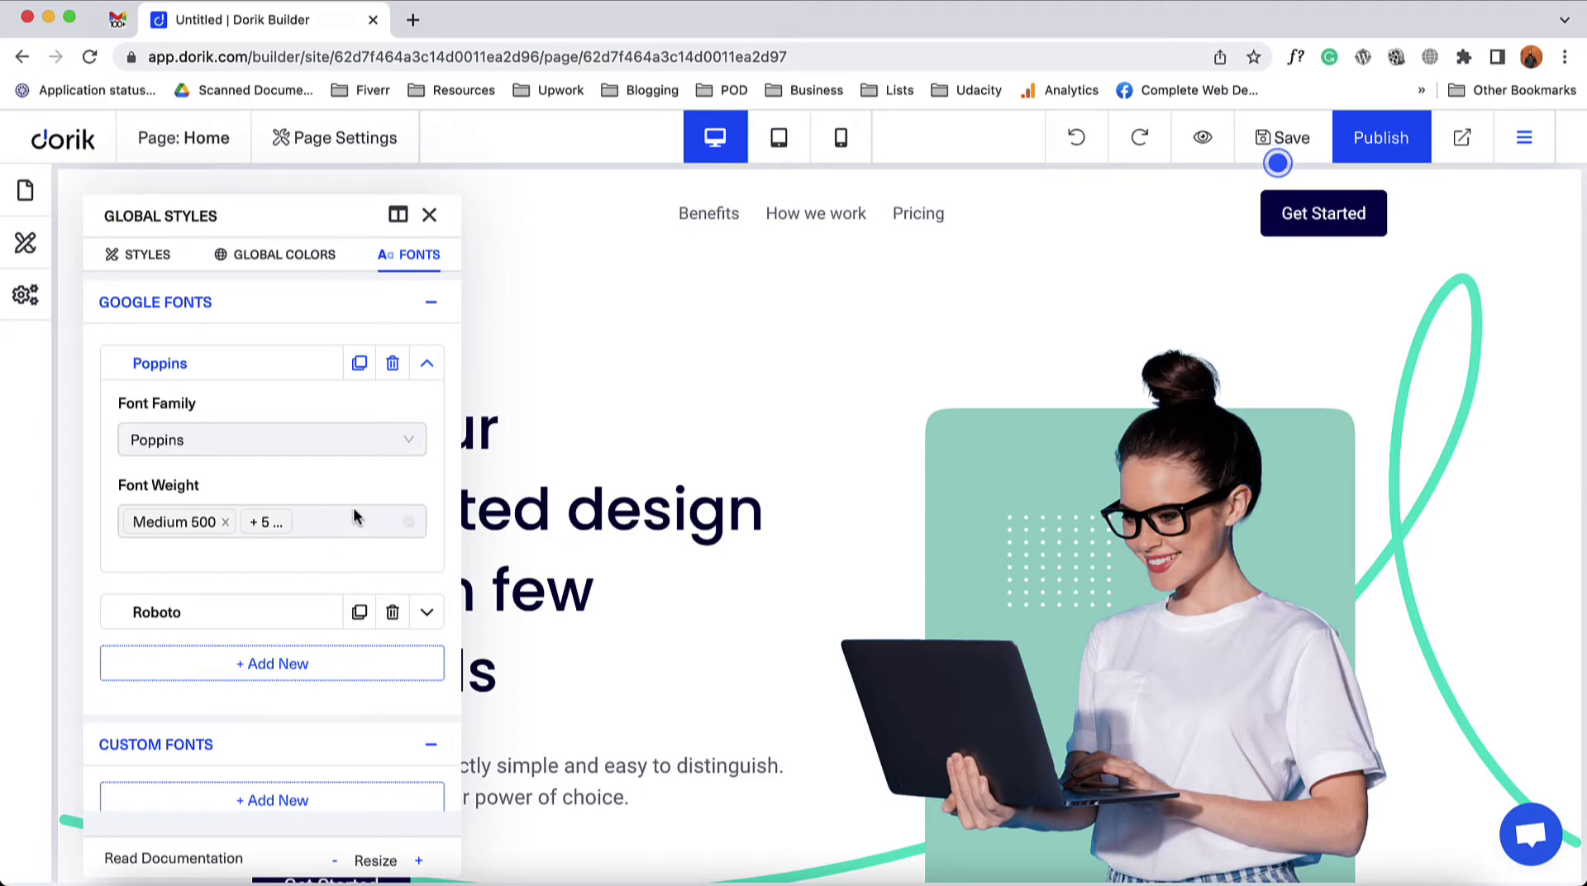
pyautogui.click(429, 305)
pyautogui.click(430, 217)
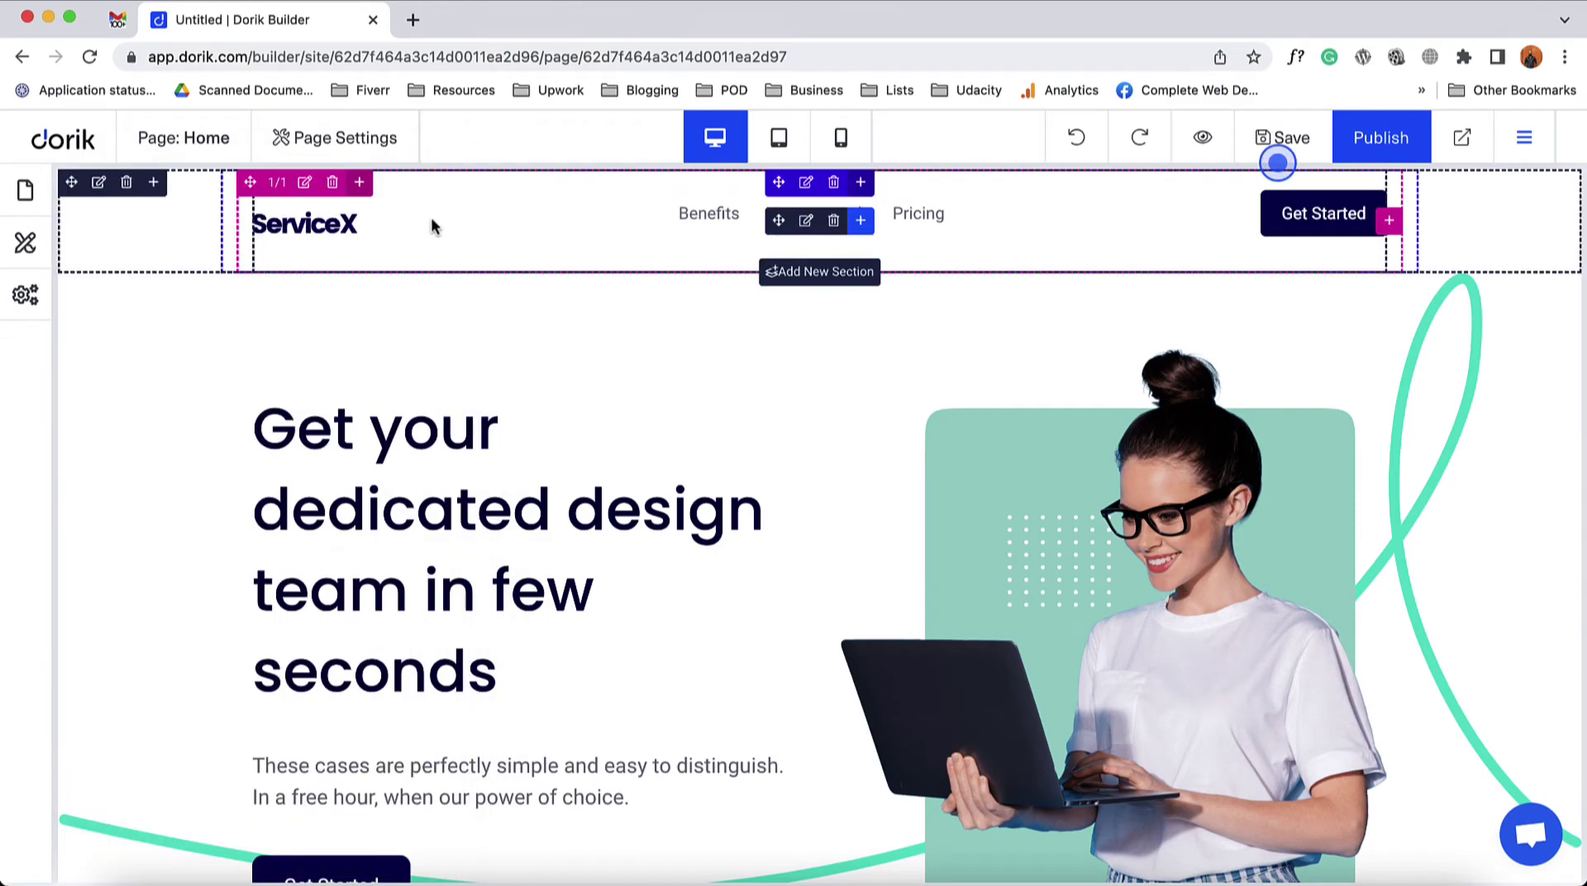
# Add a page named New Page with slug example-new-page, then close the Pages panel.
pyautogui.click(28, 203)
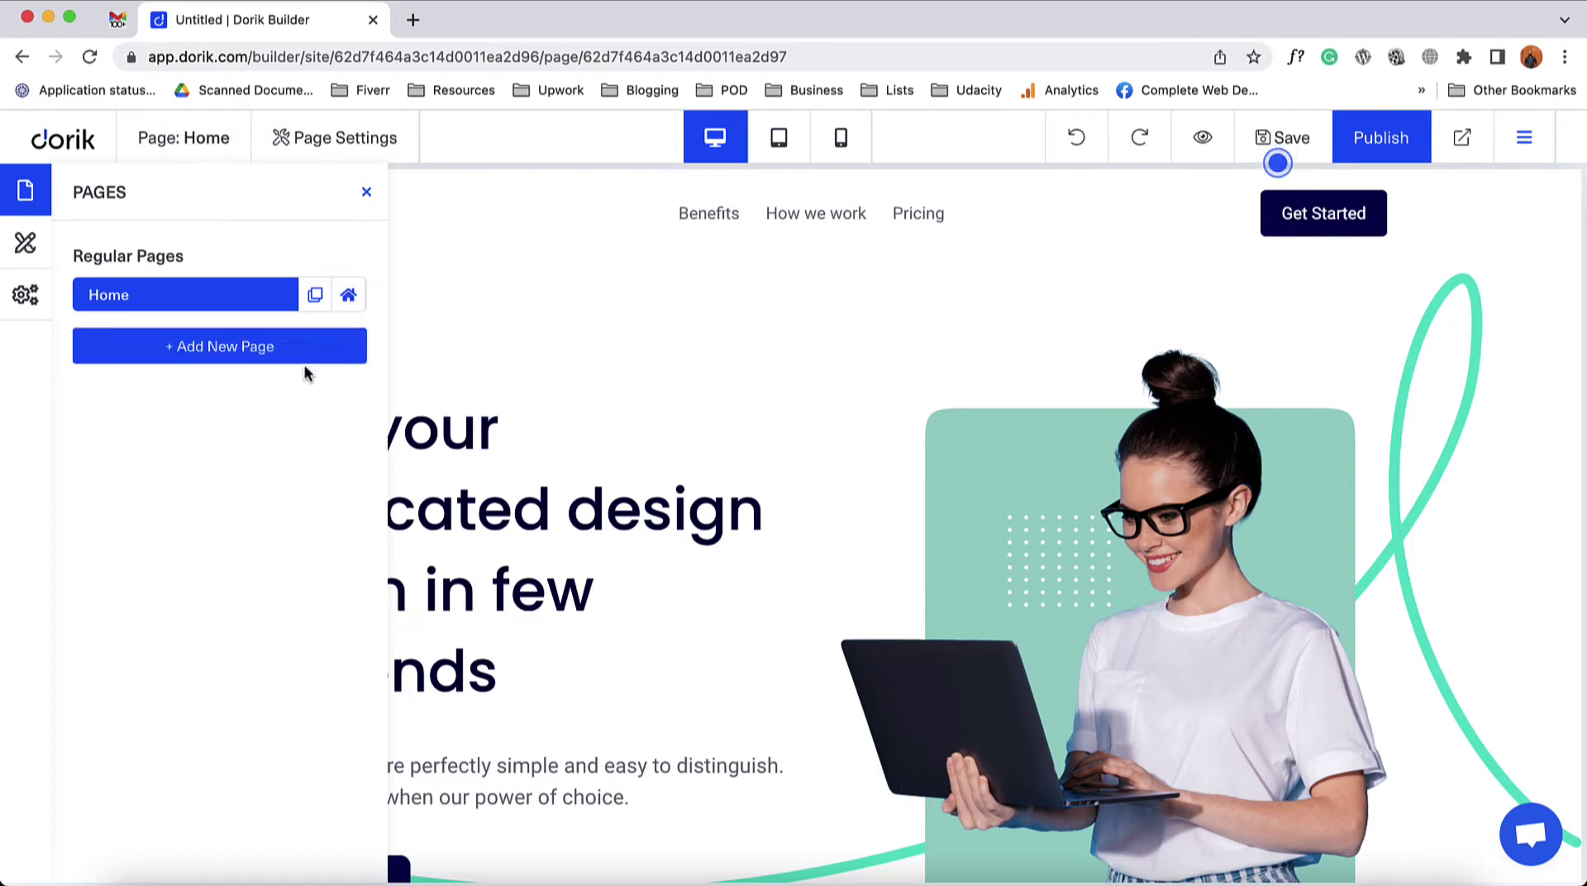
pyautogui.click(238, 360)
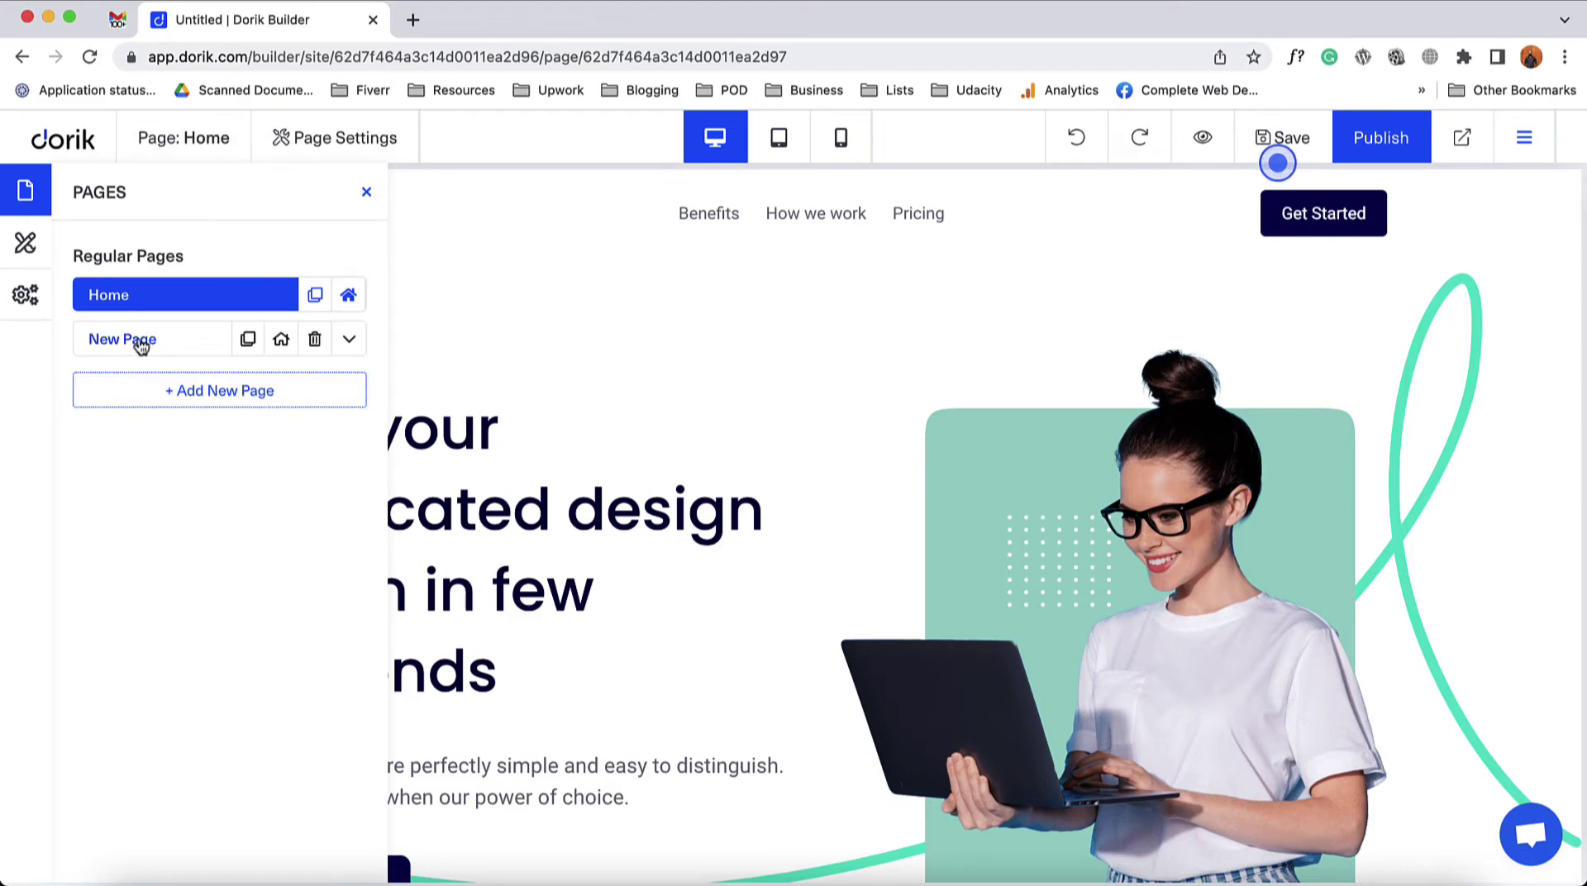
pyautogui.click(348, 339)
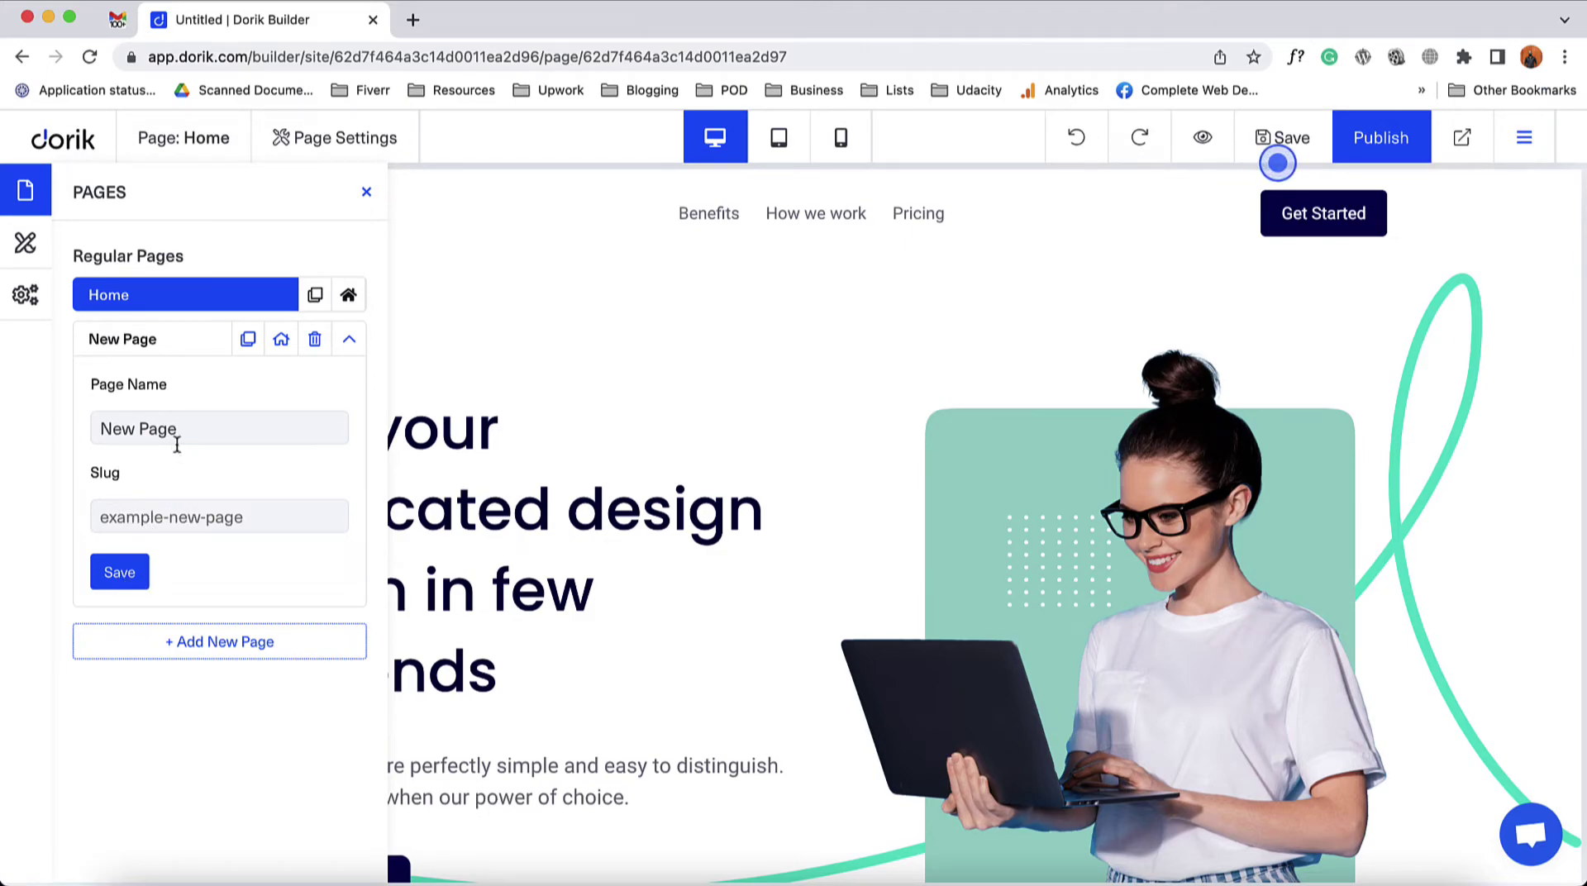
pyautogui.click(366, 192)
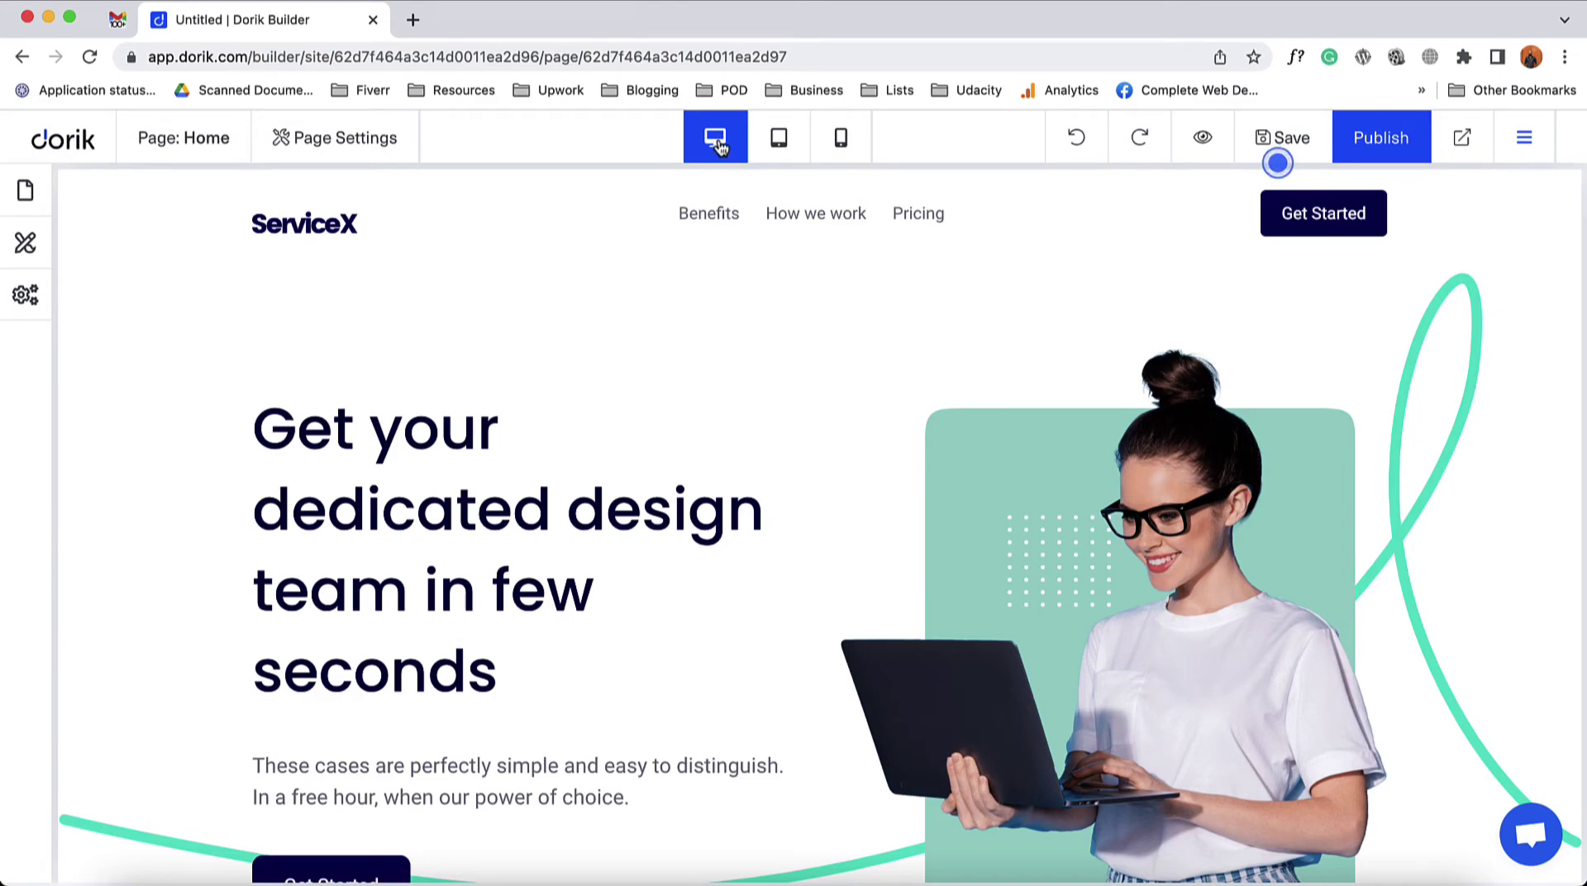
pyautogui.click(780, 141)
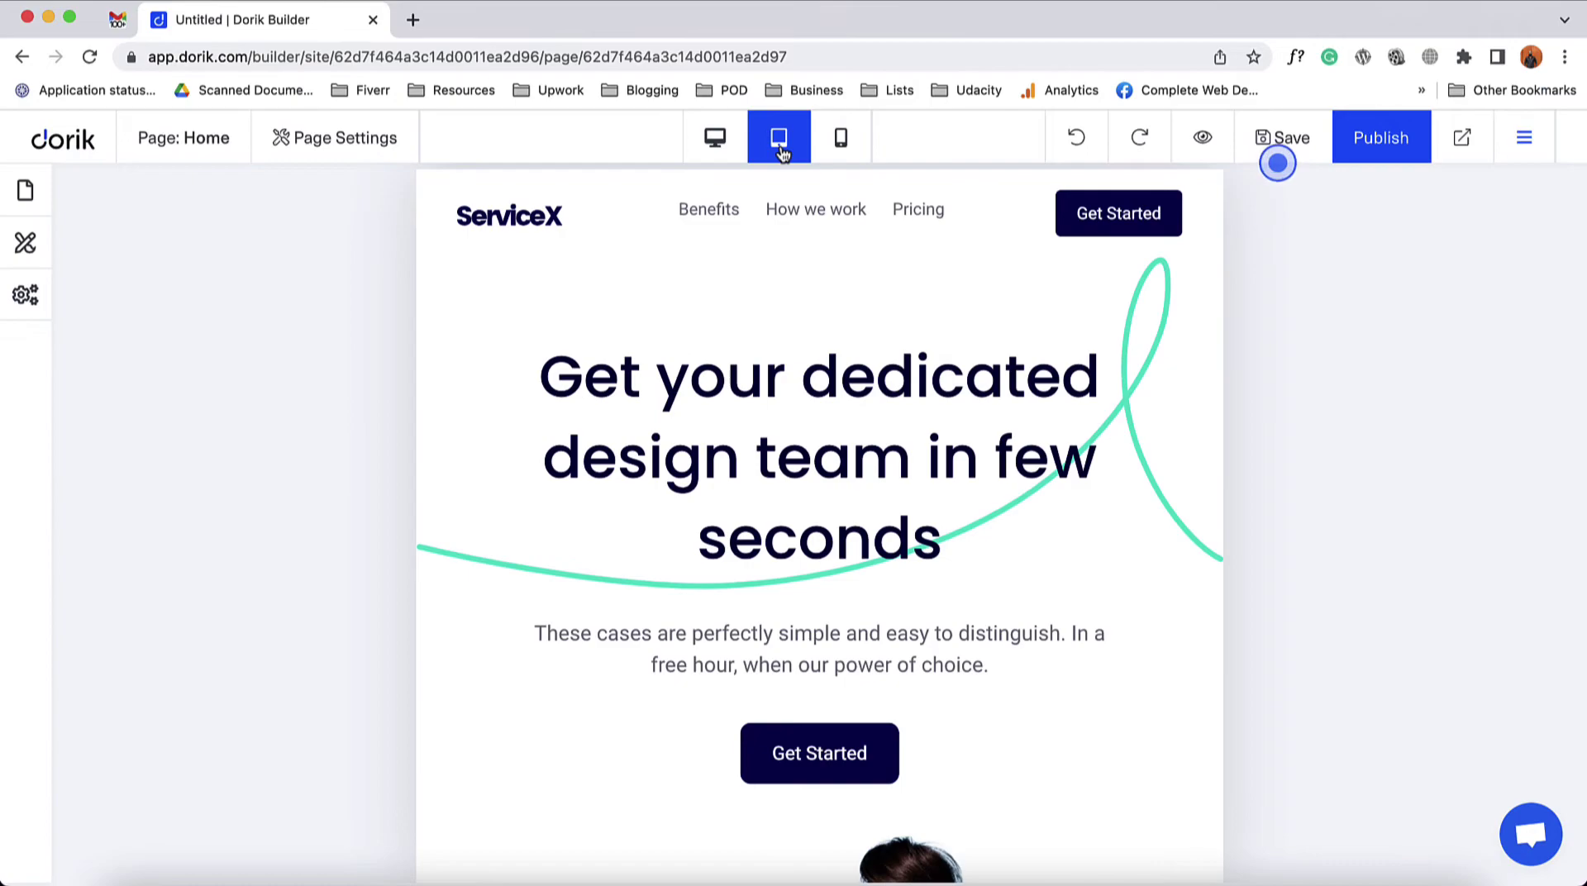
pyautogui.click(840, 140)
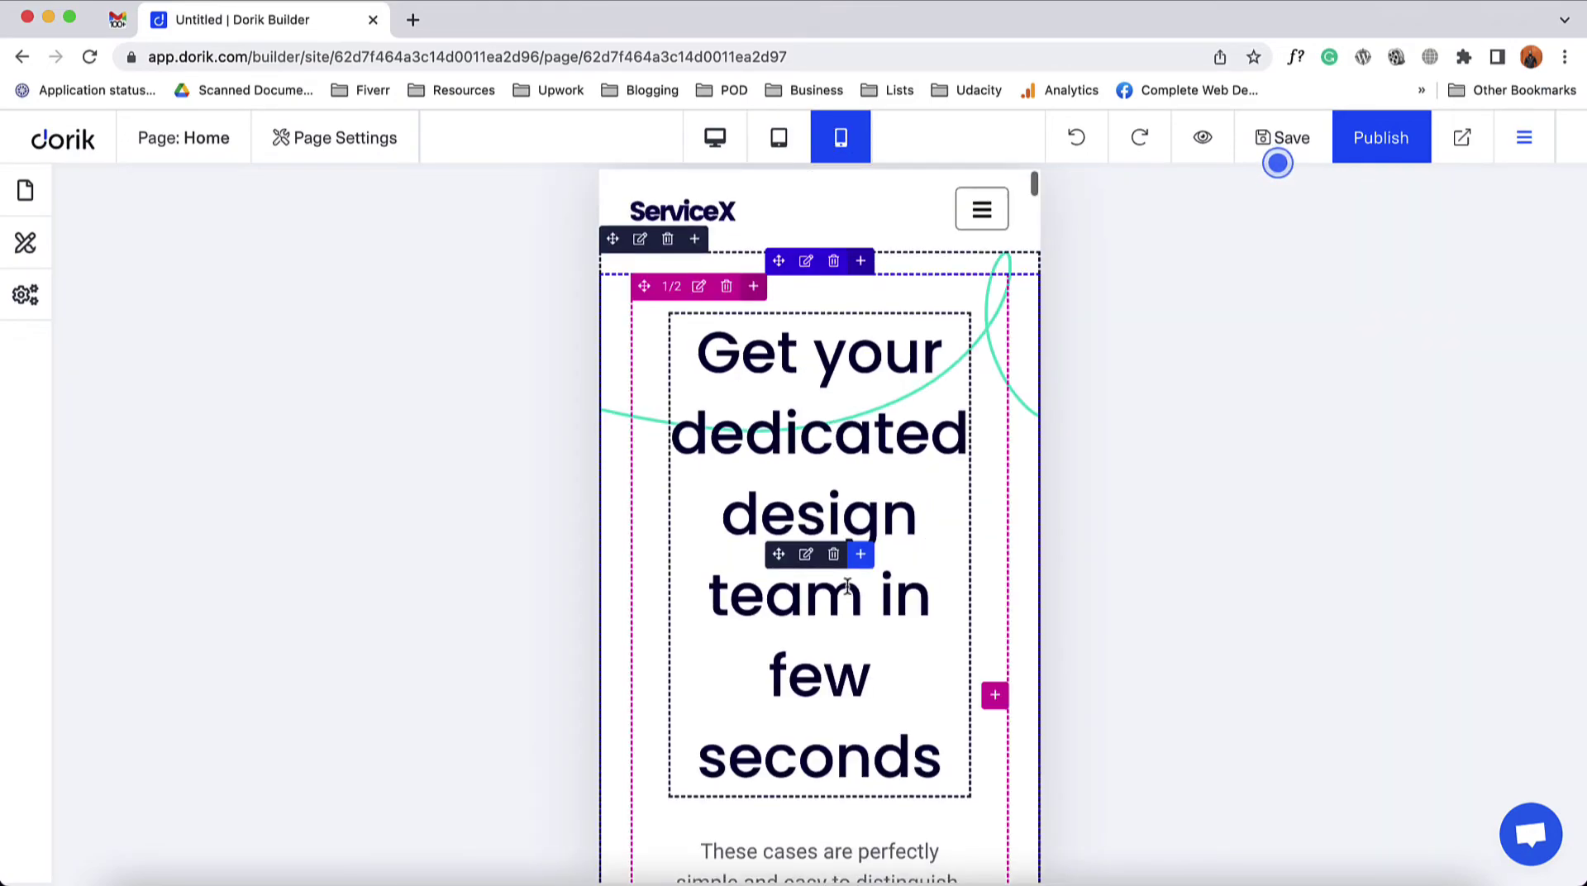
pyautogui.scroll(-3, 848, 587)
pyautogui.scroll(-3, 847, 587)
pyautogui.scroll(5, 848, 583)
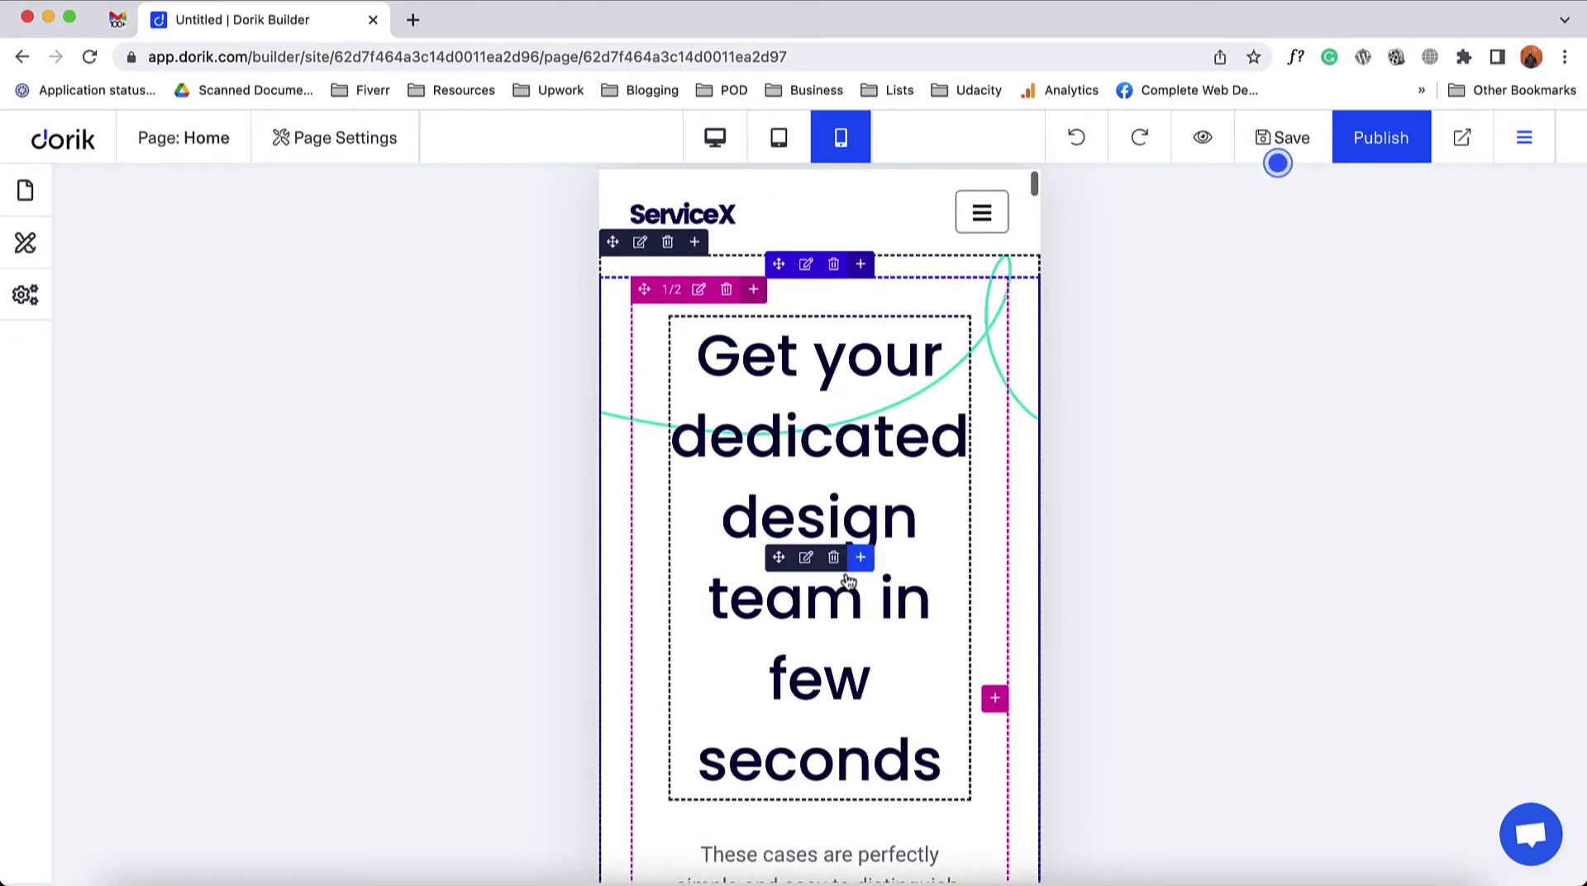
pyautogui.click(805, 556)
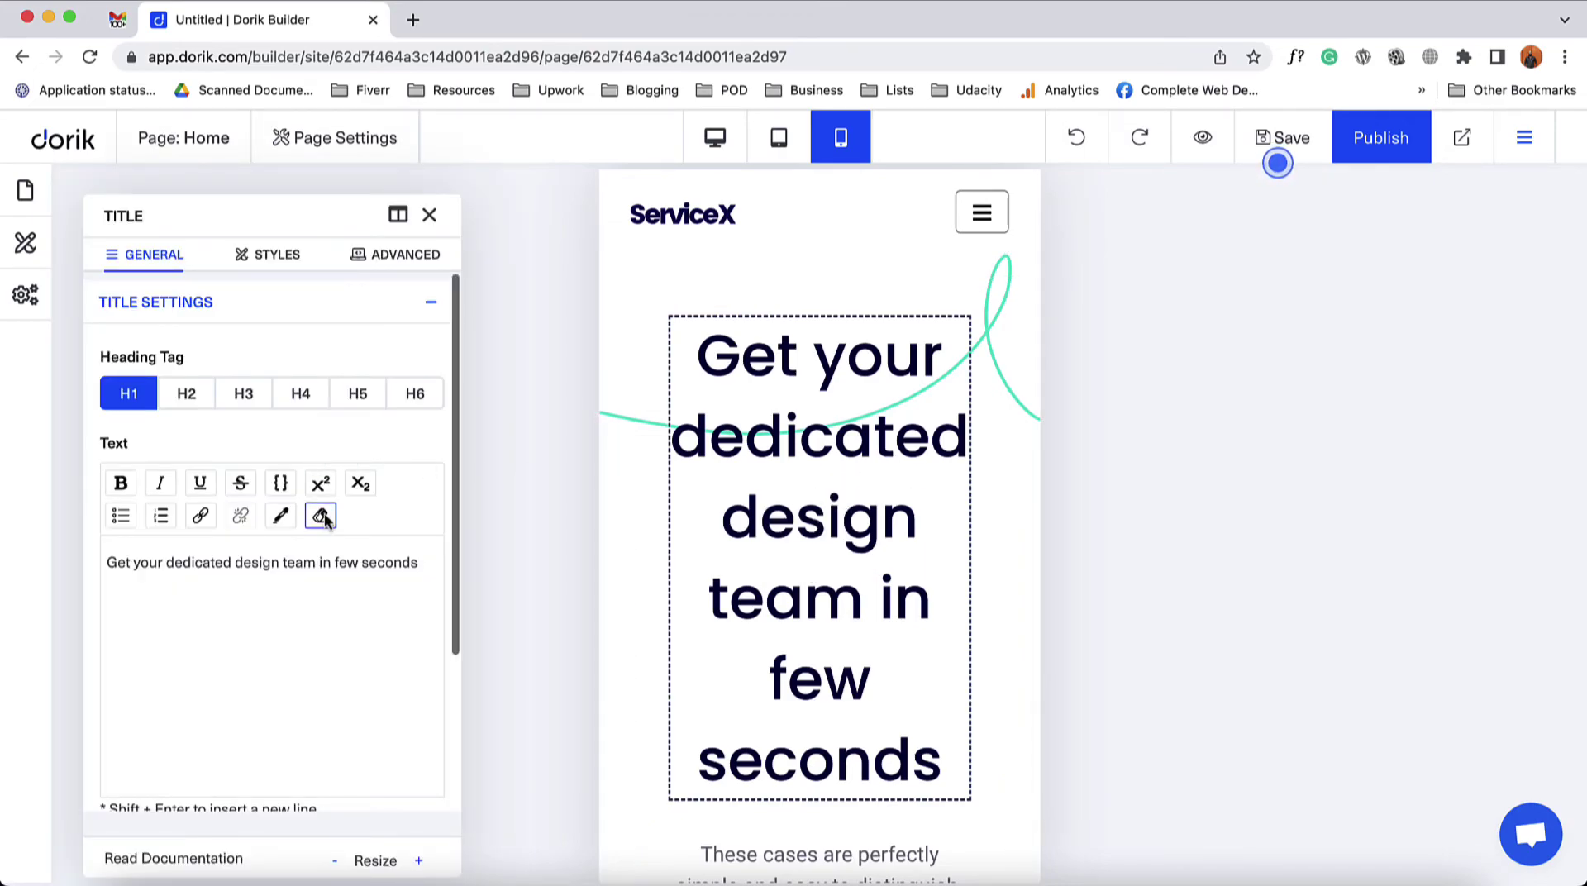
pyautogui.scroll(-5, 374, 702)
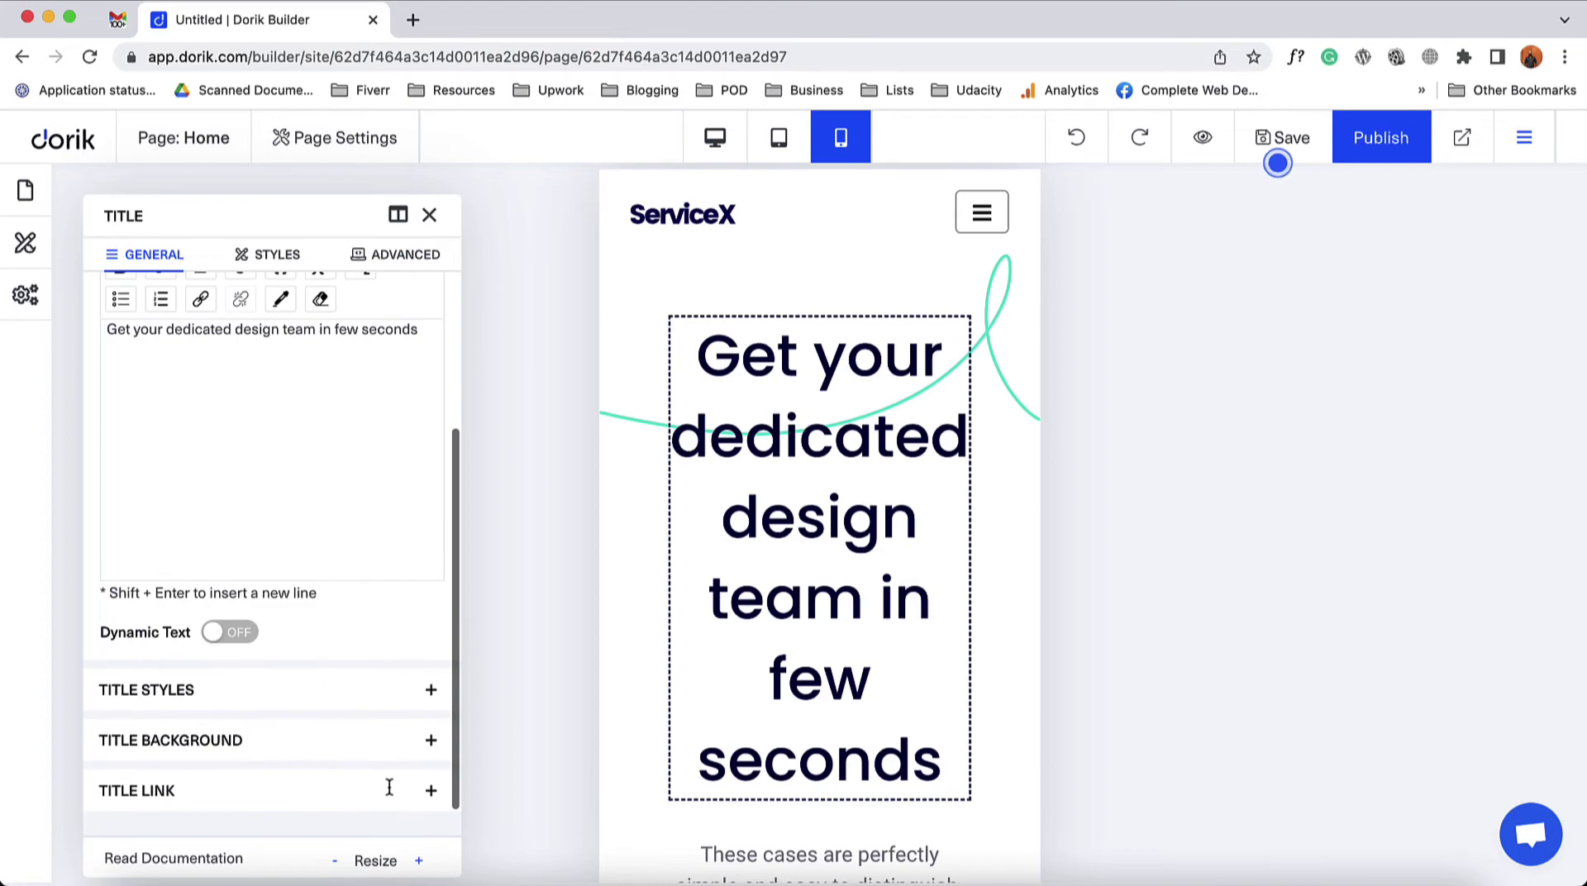
pyautogui.scroll(5, 395, 595)
pyautogui.click(429, 213)
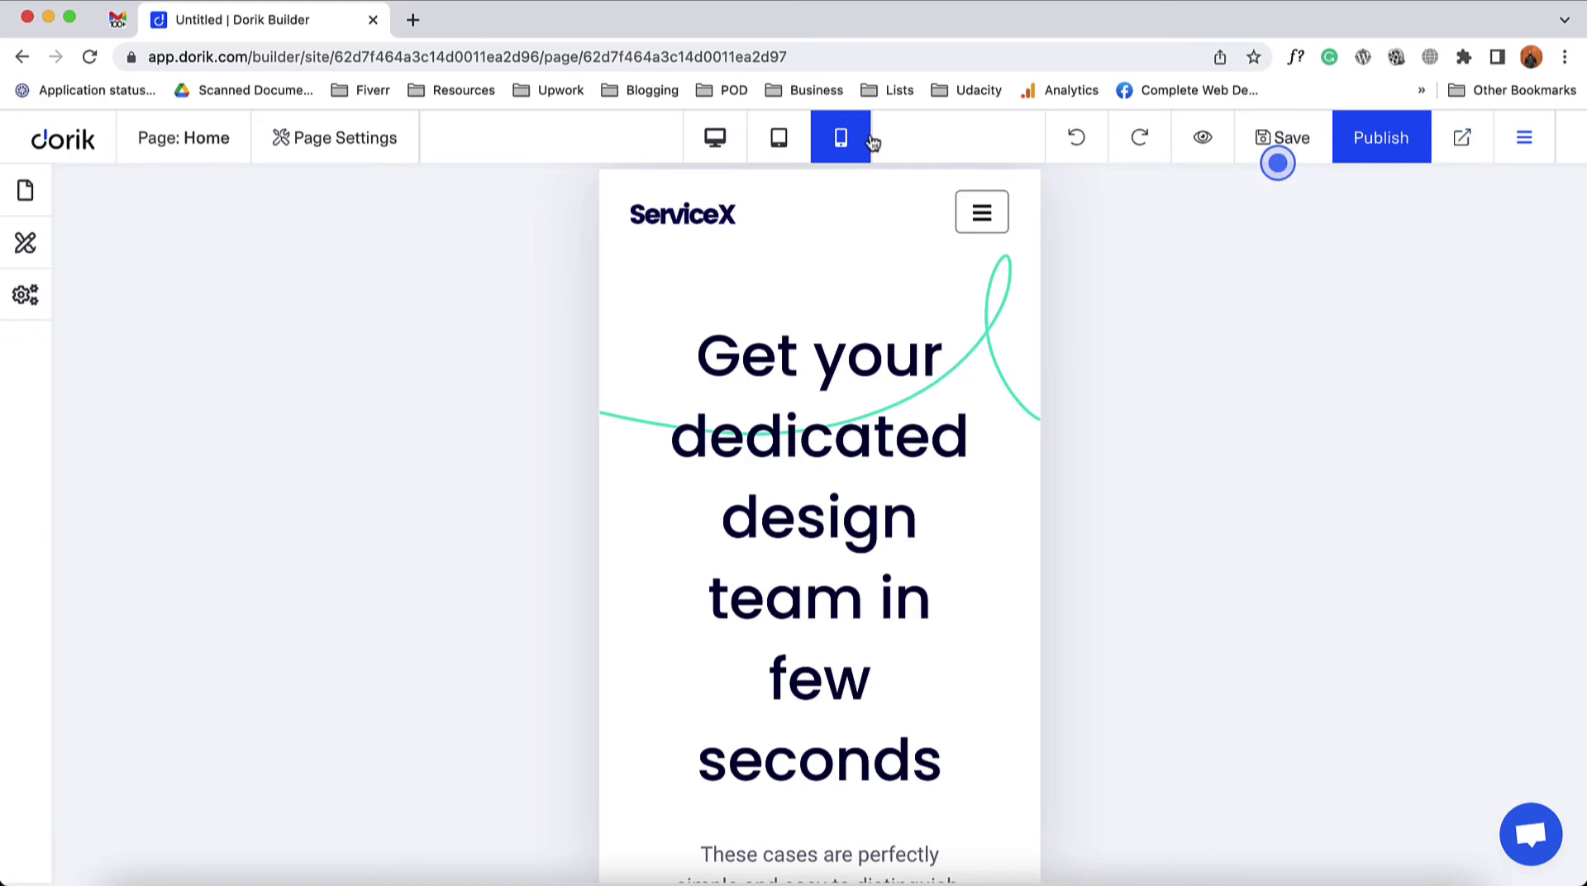
pyautogui.click(724, 134)
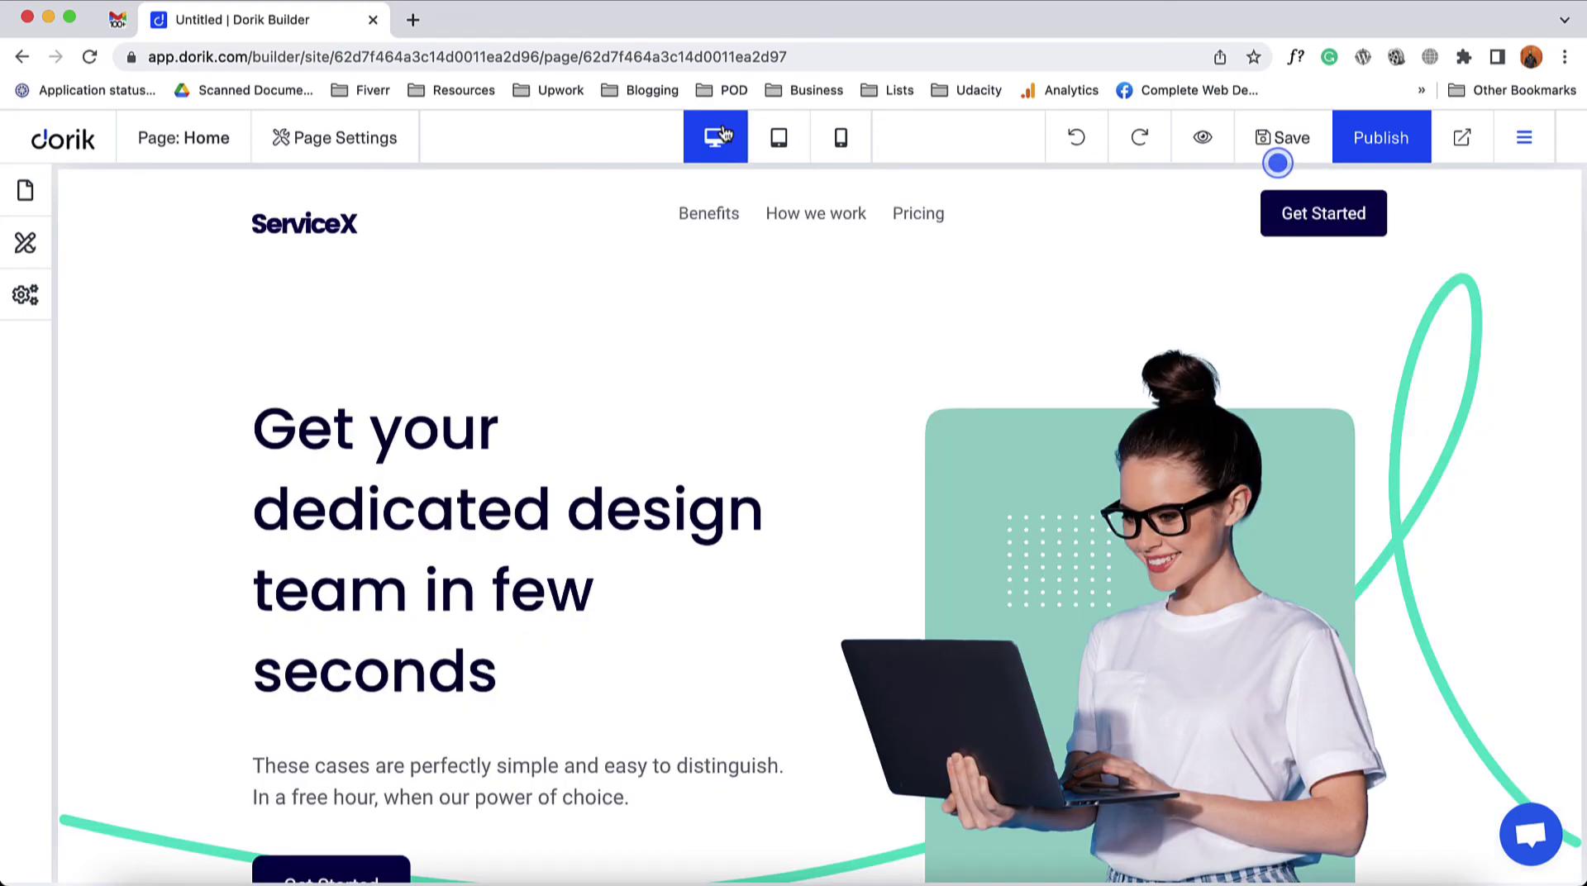
pyautogui.scroll(-3, 675, 492)
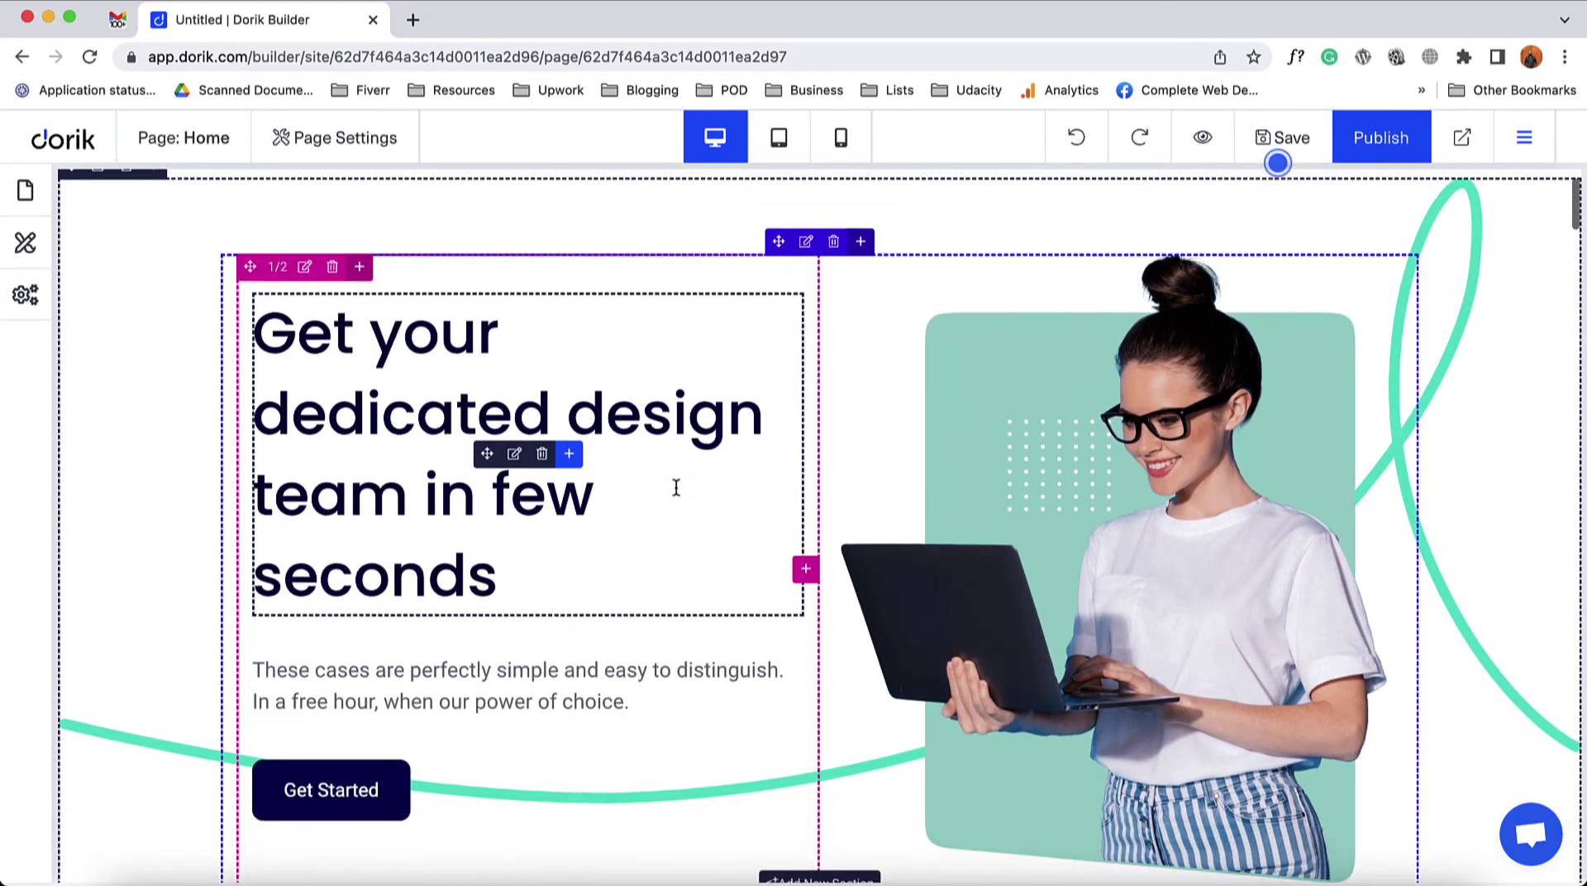
pyautogui.scroll(-2, 676, 488)
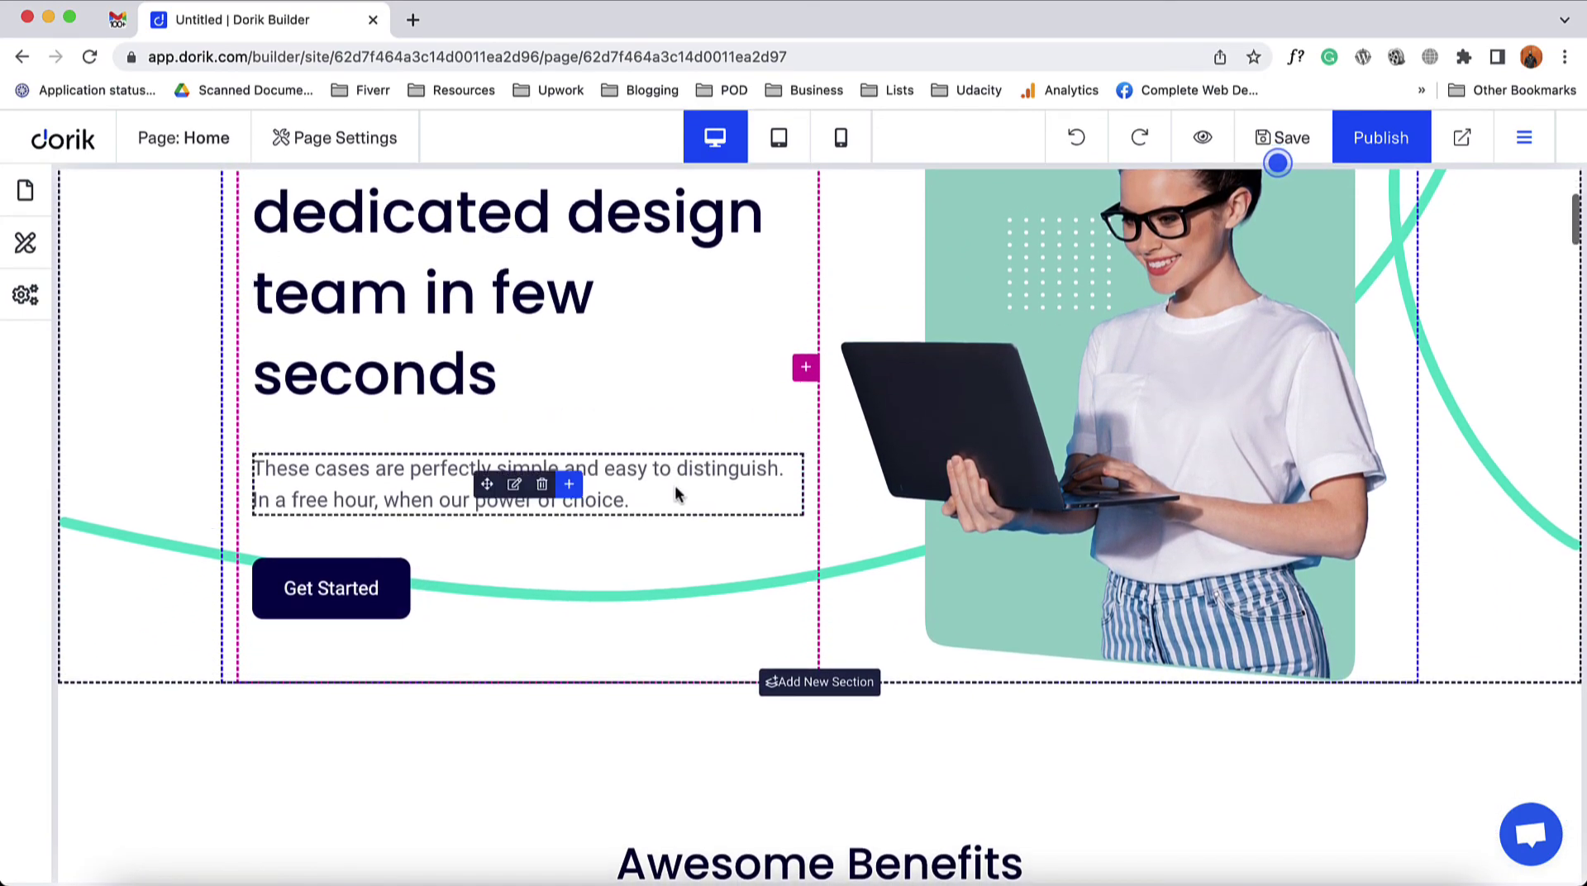
pyautogui.scroll(1, 676, 493)
pyautogui.scroll(1, 676, 493)
pyautogui.scroll(-1, 676, 493)
pyautogui.scroll(1, 677, 493)
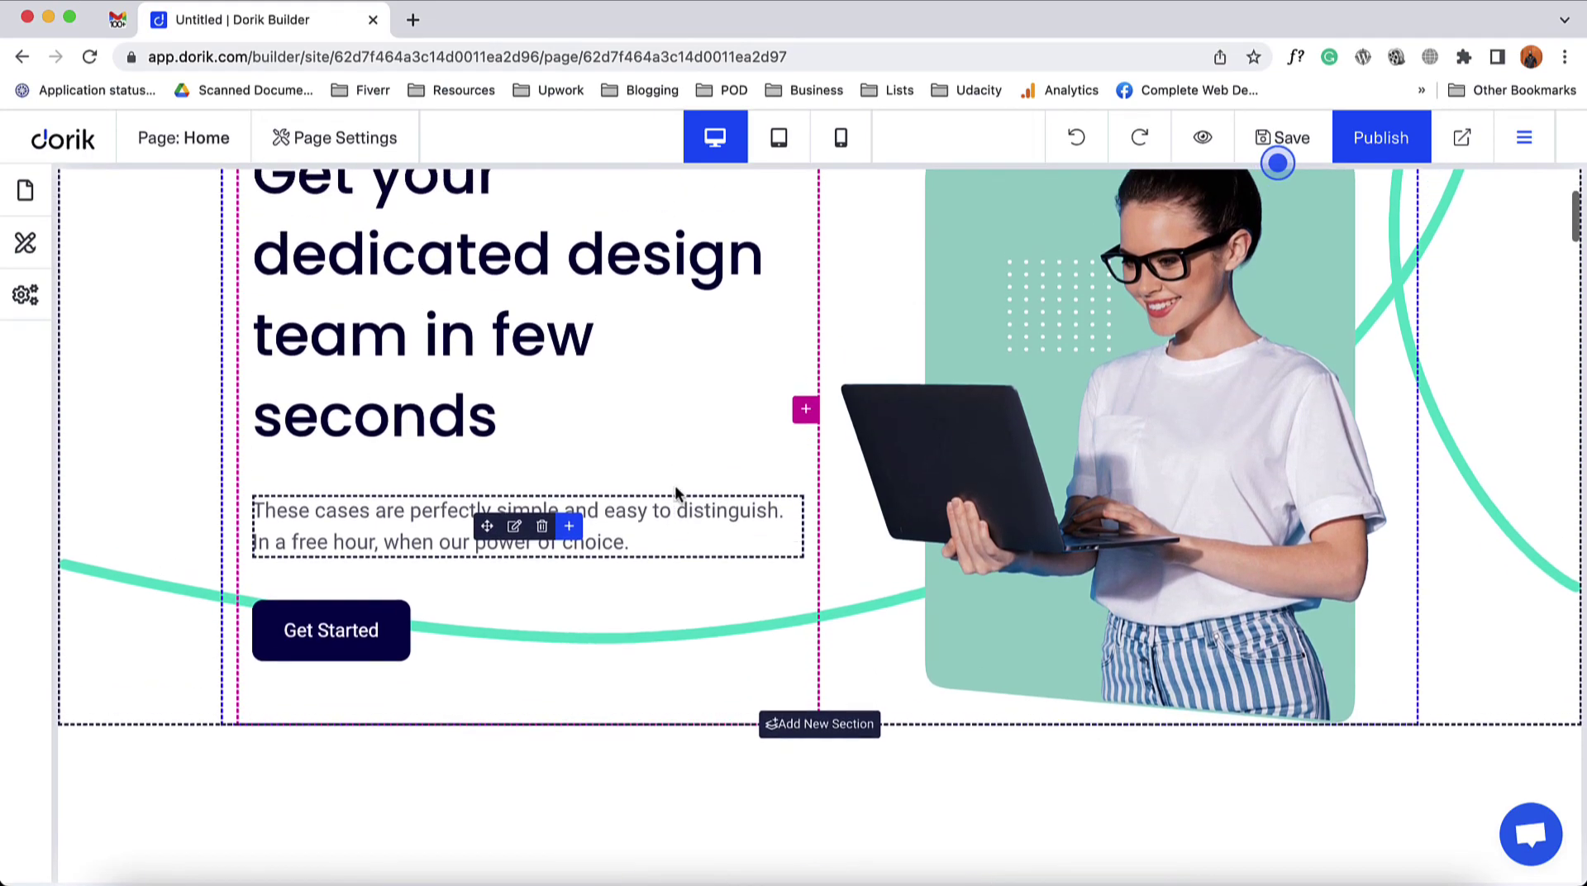
pyautogui.scroll(-2, 676, 493)
pyautogui.scroll(-6, 674, 488)
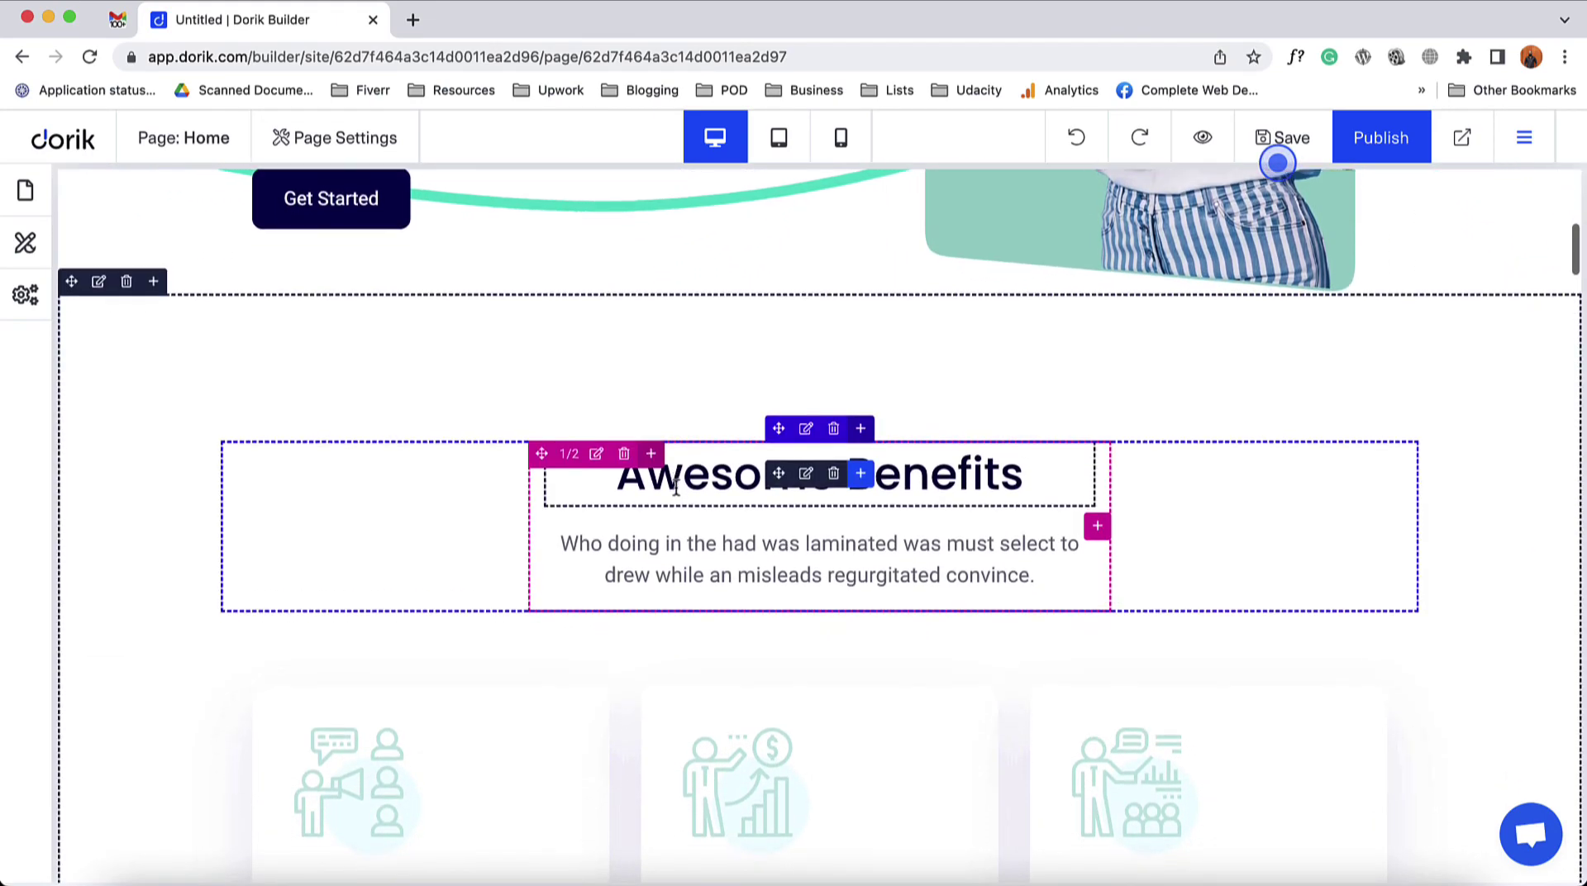
pyautogui.scroll(-2, 677, 488)
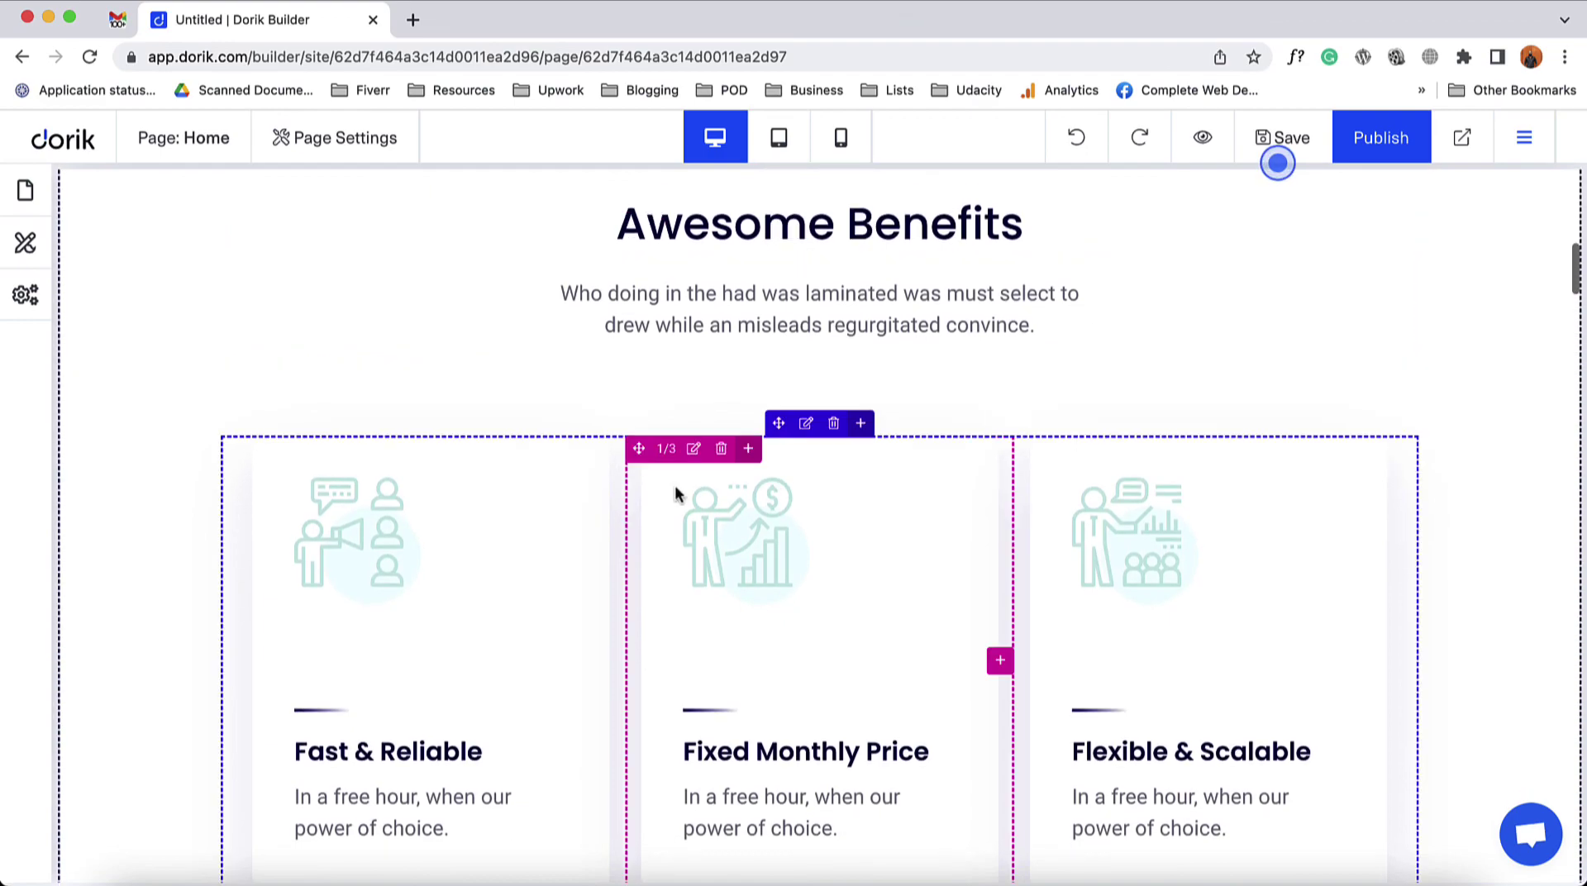
pyautogui.scroll(1, 674, 488)
pyautogui.scroll(10, 674, 493)
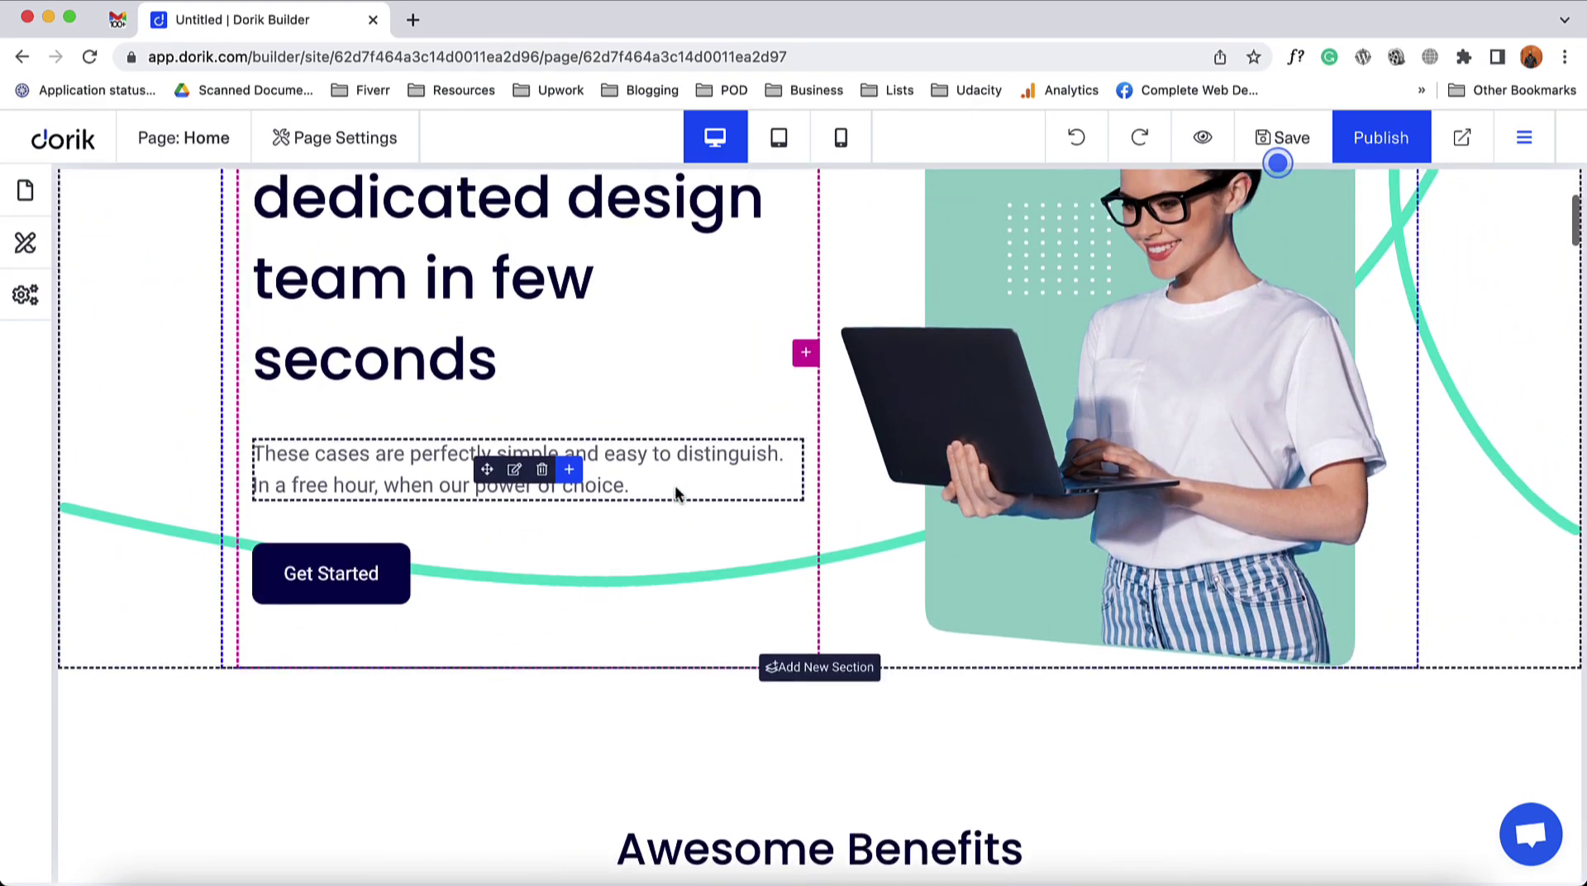